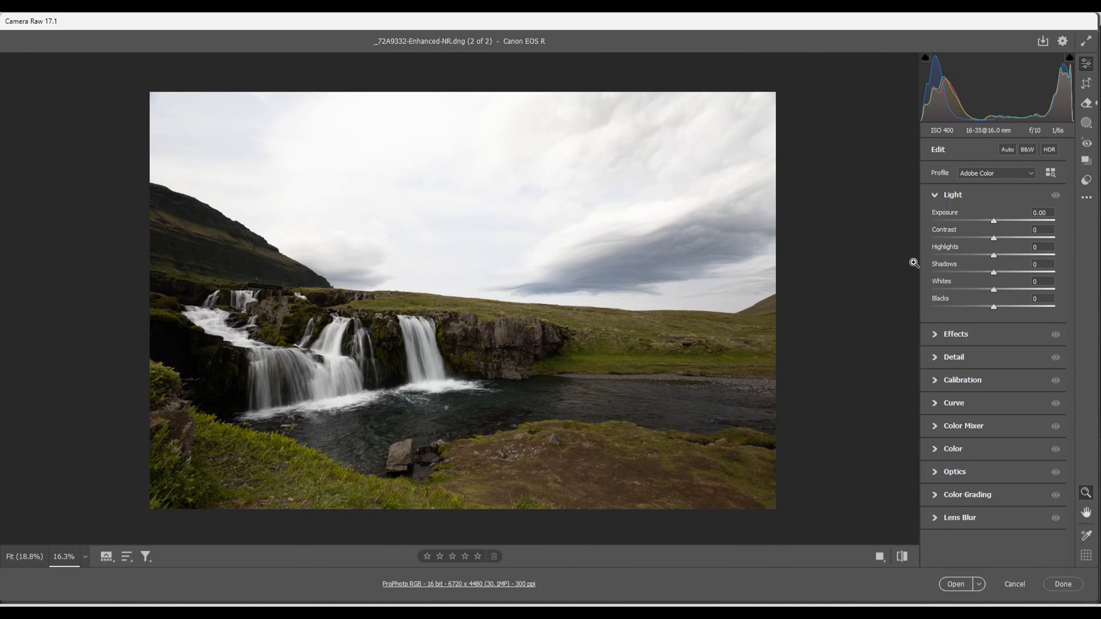
Apply the Adobe Landscape profile and set Exposure -0.10, Contrast +5, Highlights -100, Shadows +23, Whites +31 and Blacks -9
{"action": "left_click", "coordinate": [1032, 173]}
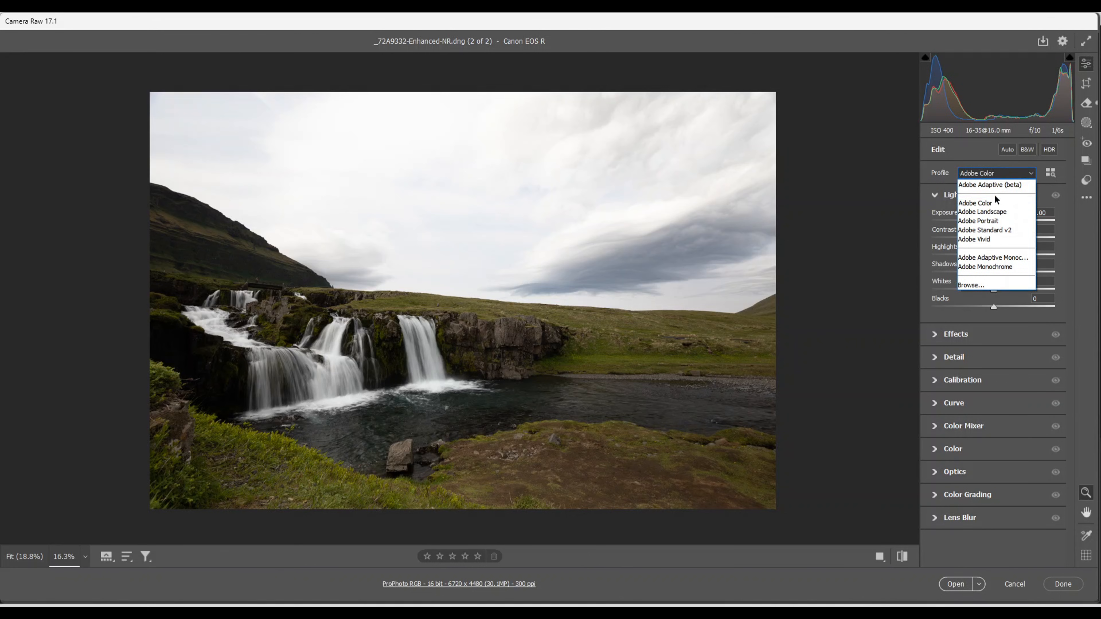
{"action": "left_click", "coordinate": [977, 212]}
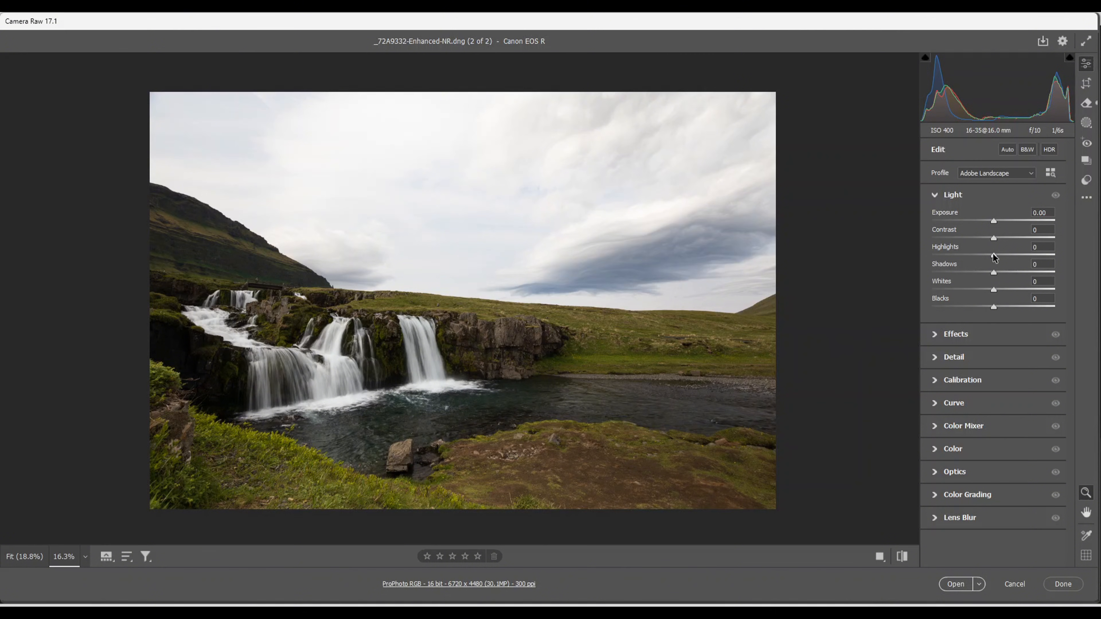
{"action": "left_click_drag", "start_coordinate": [994, 257], "coordinate": [910, 271]}
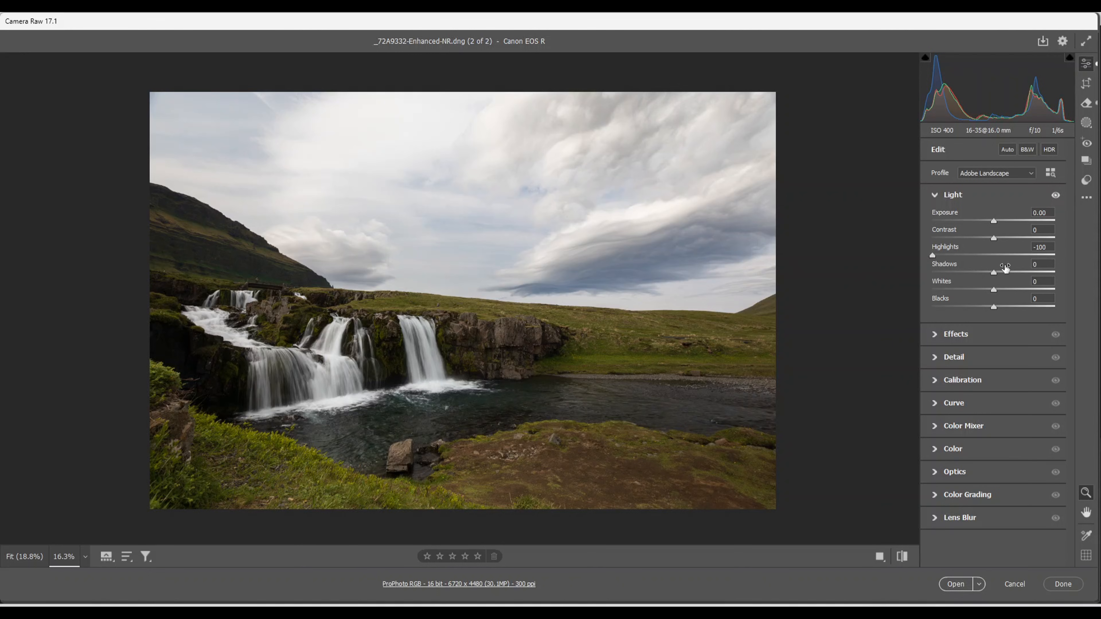
{"action": "left_click_drag", "start_coordinate": [994, 276], "coordinate": [1008, 277]}
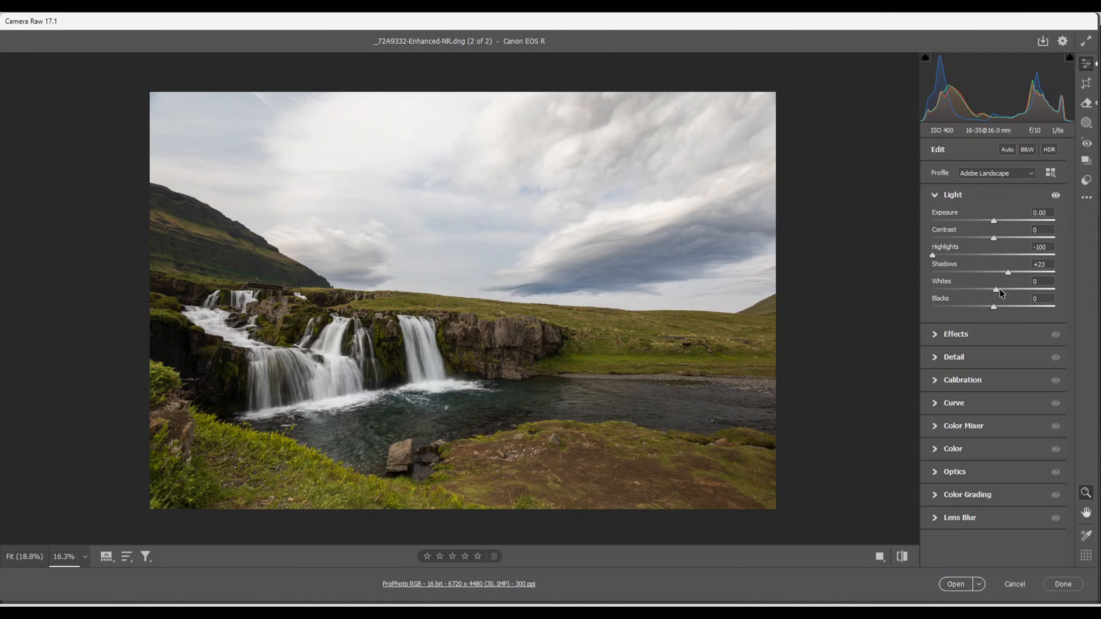
{"action": "mouse_move", "coordinate": [993, 289]}
{"action": "left_mouse_down"}
{"action": "mouse_move", "coordinate": [1019, 289]}
{"action": "mouse_move", "coordinate": [987, 307]}
{"action": "left_mouse_up"}
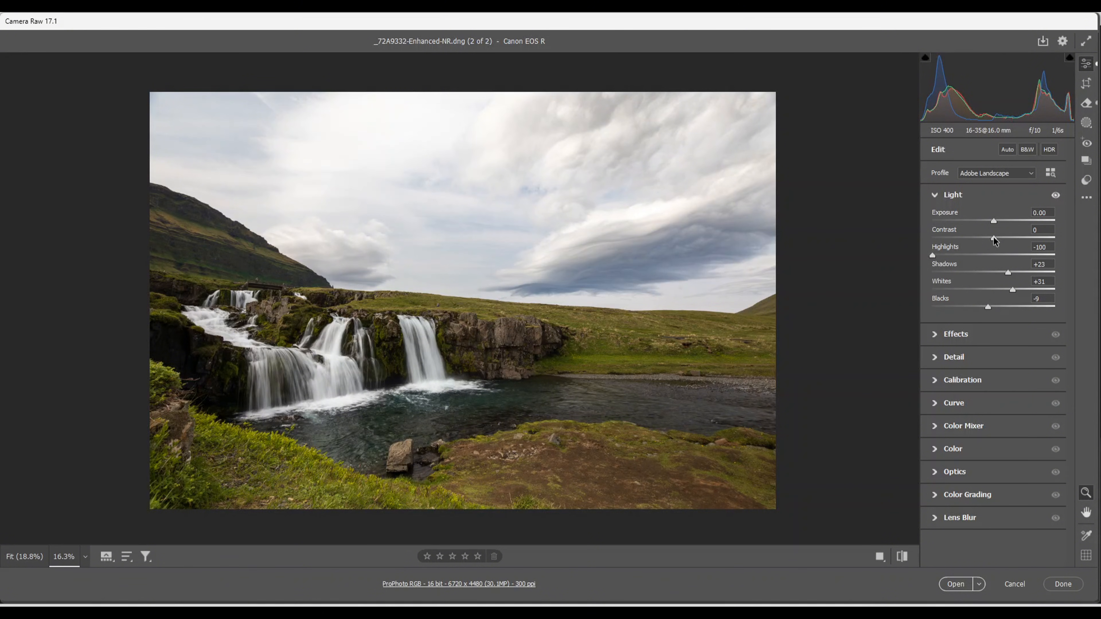
{"action": "left_click_drag", "start_coordinate": [993, 237], "coordinate": [995, 237]}
{"action": "left_click_drag", "start_coordinate": [993, 219], "coordinate": [993, 219]}
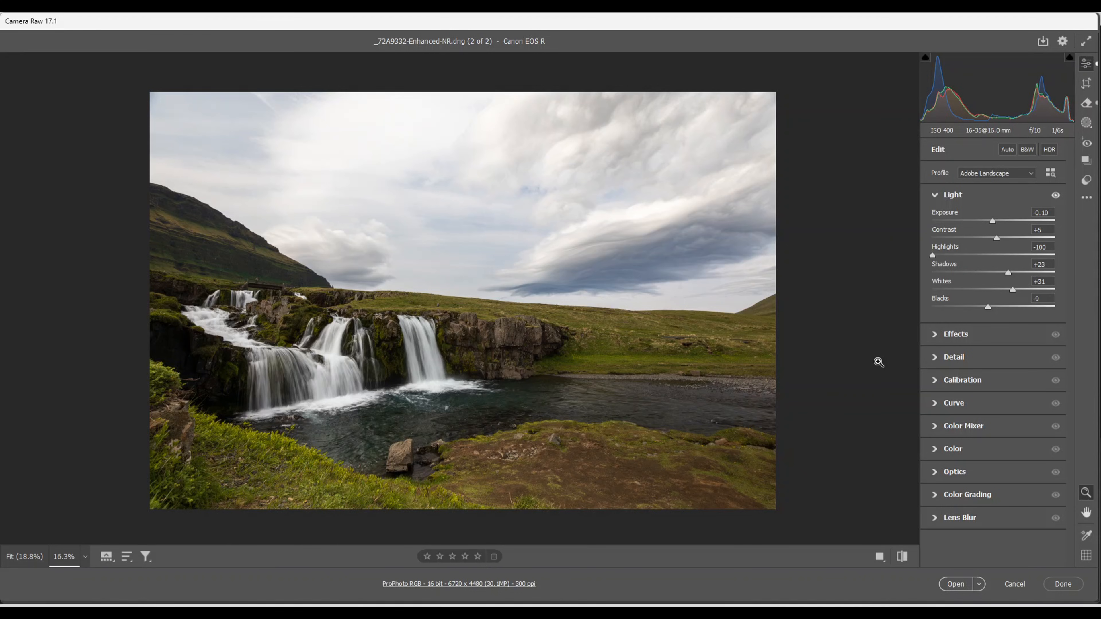
Set the Blue Primary saturation to +100 in the calibration and the white balance temperature to 5450
{"action": "left_click", "coordinate": [935, 381]}
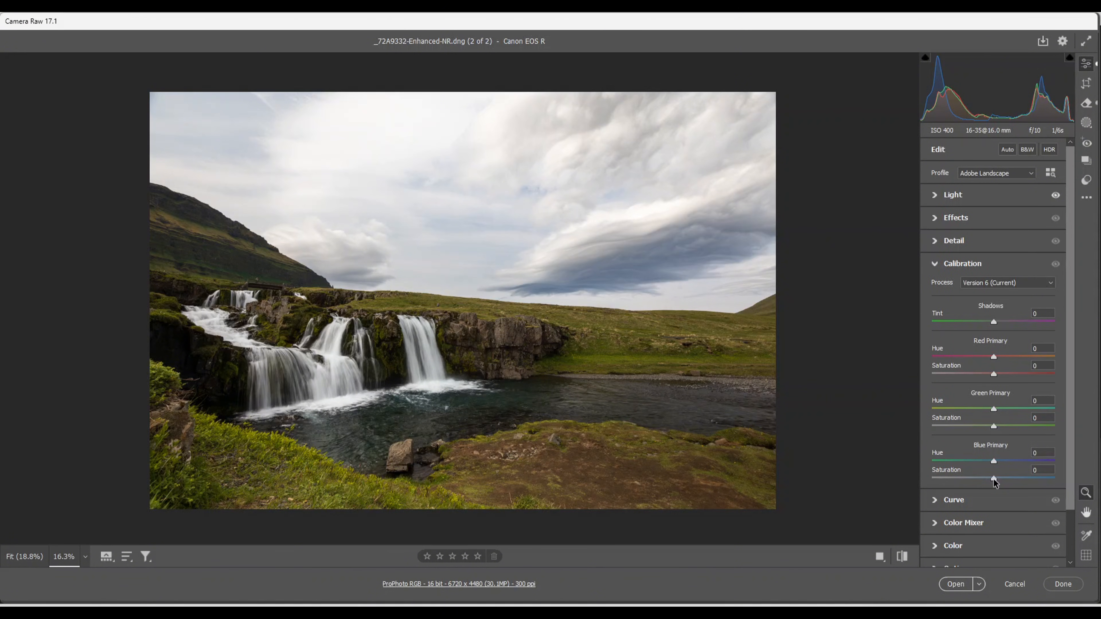
{"action": "left_click_drag", "start_coordinate": [994, 478], "coordinate": [1080, 489]}
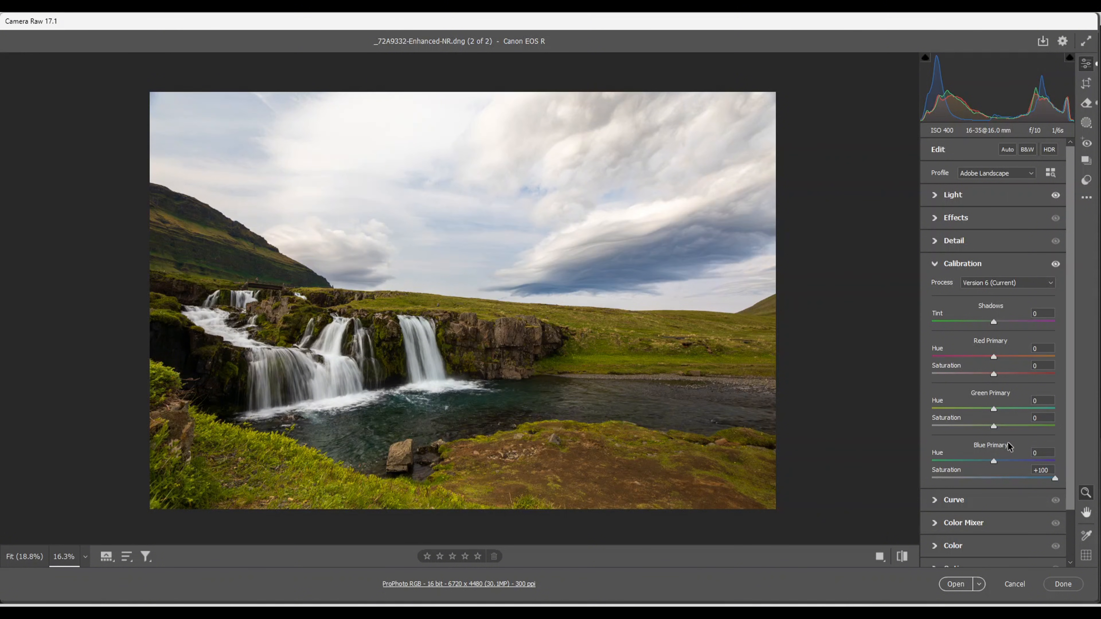
{"action": "left_click", "coordinate": [934, 548]}
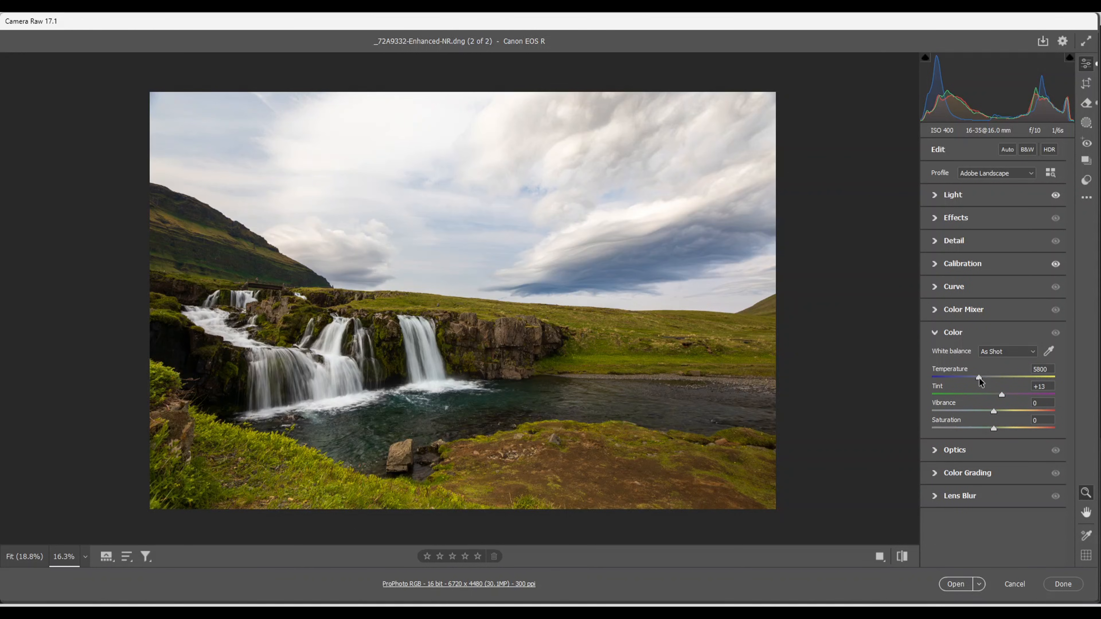
{"action": "left_click_drag", "start_coordinate": [979, 377], "coordinate": [977, 377]}
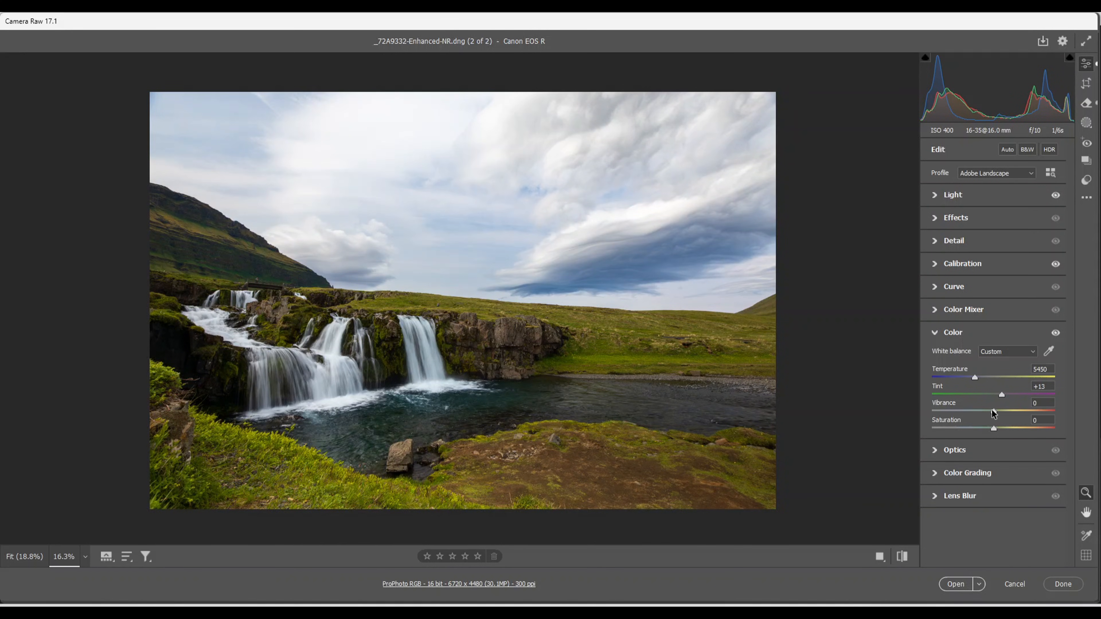
{"action": "mouse_move", "coordinate": [993, 410]}
{"action": "left_mouse_down"}
{"action": "mouse_move", "coordinate": [1062, 416]}
{"action": "mouse_move", "coordinate": [996, 416]}
{"action": "mouse_move", "coordinate": [1074, 431]}
{"action": "mouse_move", "coordinate": [995, 422]}
{"action": "left_mouse_up"}
{"action": "double_click", "coordinate": [996, 411]}
Set Texture to +19, Clarity to +8 and Dehaze to +15, and raise Shadows to +59
{"action": "left_click", "coordinate": [935, 219]}
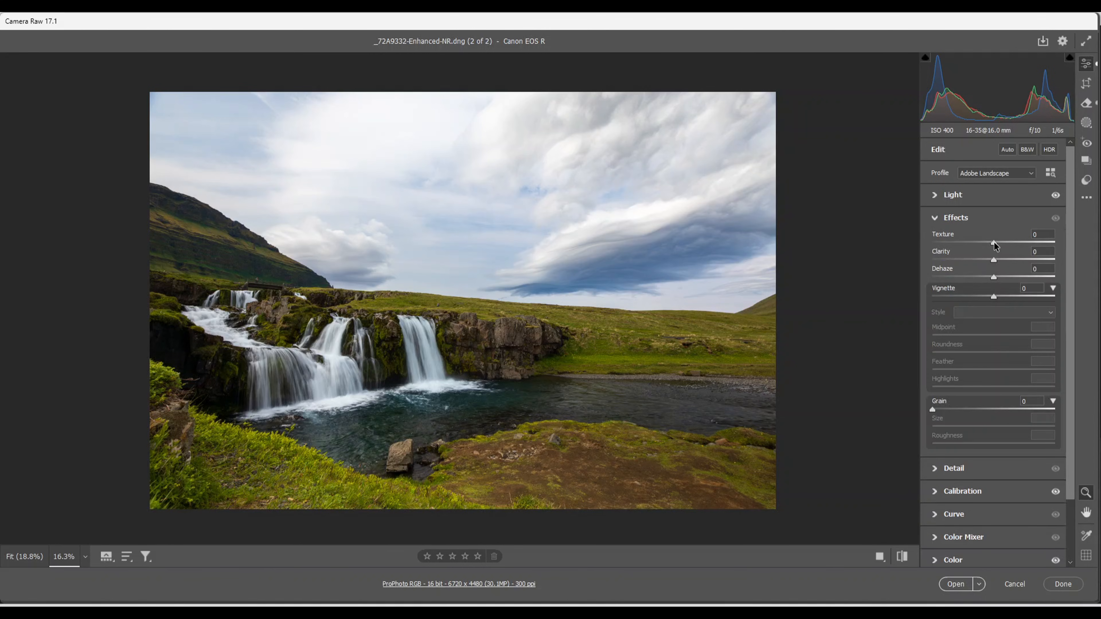
{"action": "left_click_drag", "start_coordinate": [994, 242], "coordinate": [1004, 278]}
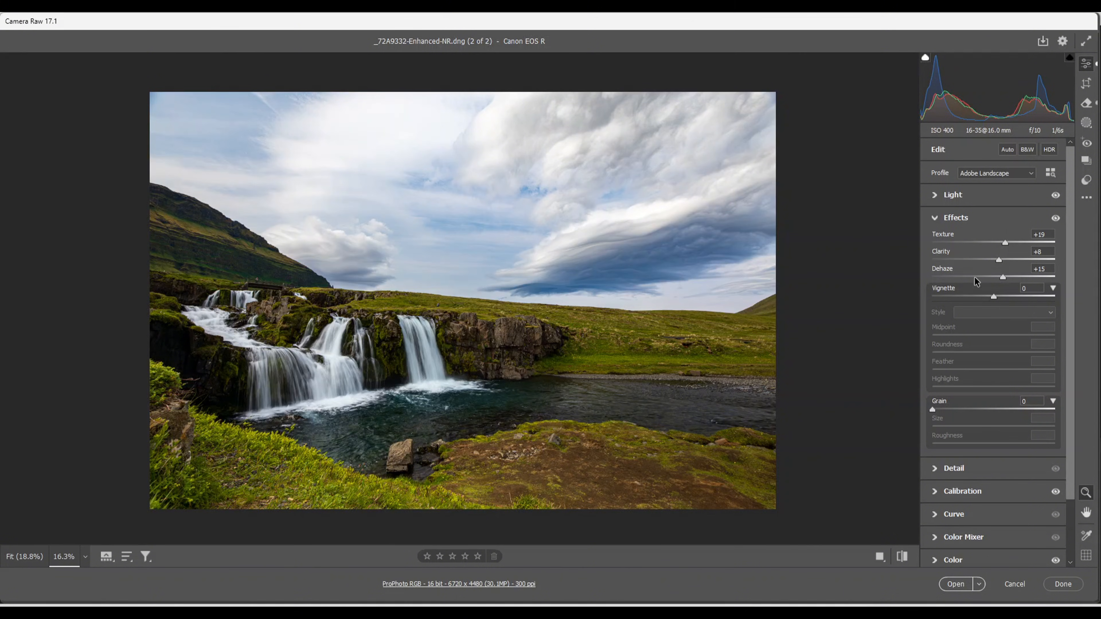
{"action": "left_click", "coordinate": [935, 195]}
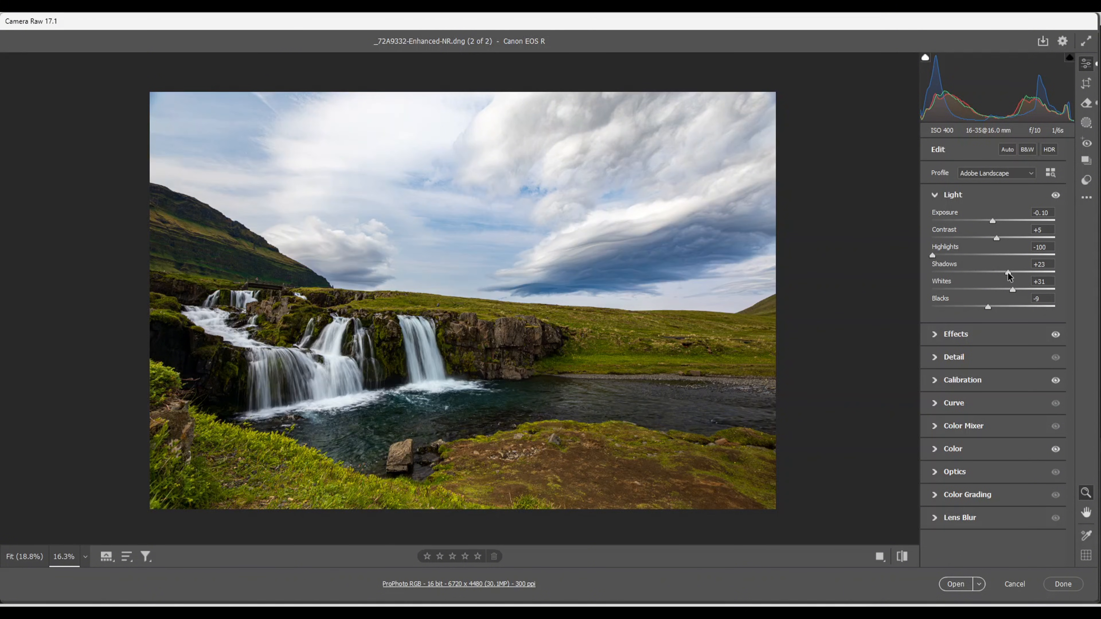
{"action": "left_click_drag", "start_coordinate": [1008, 275], "coordinate": [1030, 276]}
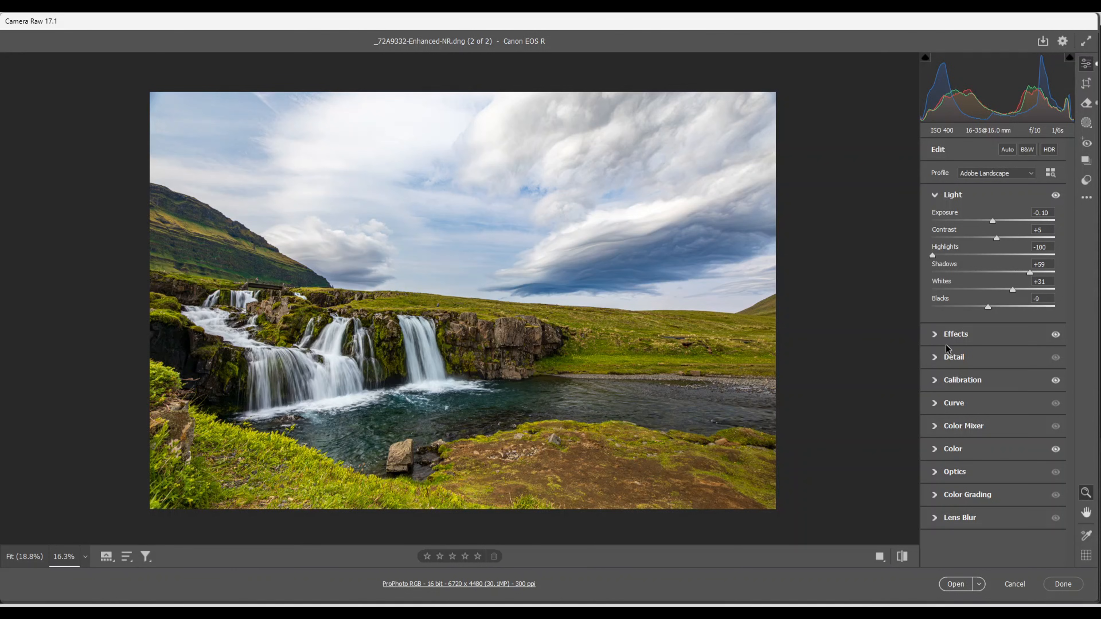
Set Sharpening to 51 with radius 0.5, detail 93 and masking 60, and open the developed photo in Photoshop
{"action": "left_click", "coordinate": [935, 357]}
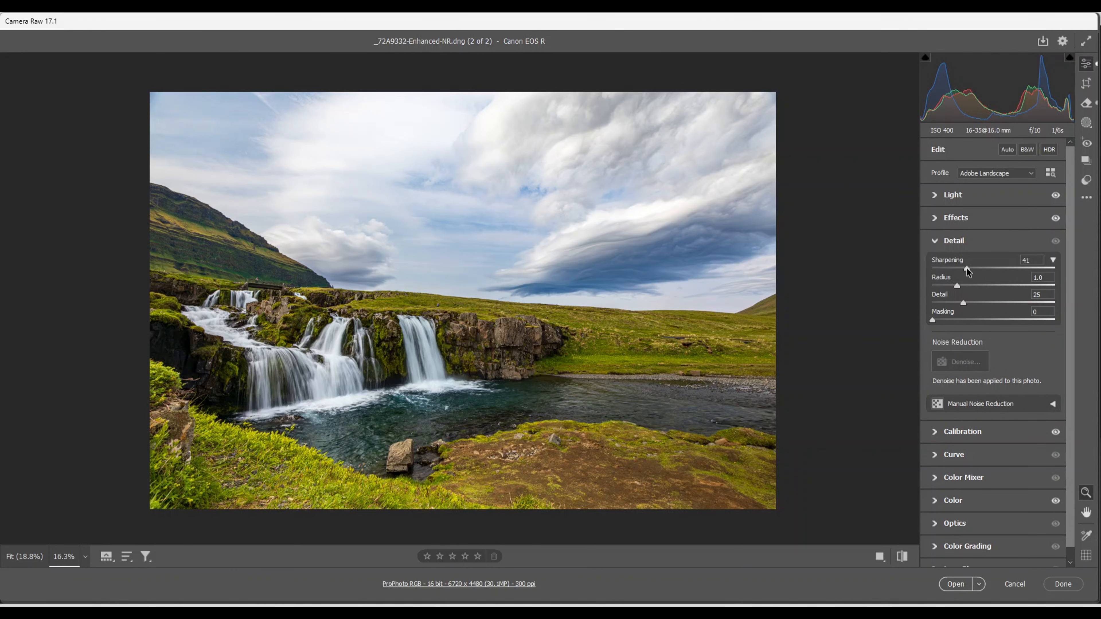
{"action": "left_click_drag", "start_coordinate": [969, 268], "coordinate": [974, 267]}
{"action": "left_click_drag", "start_coordinate": [957, 286], "coordinate": [1047, 305]}
{"action": "key", "text": "alt"}
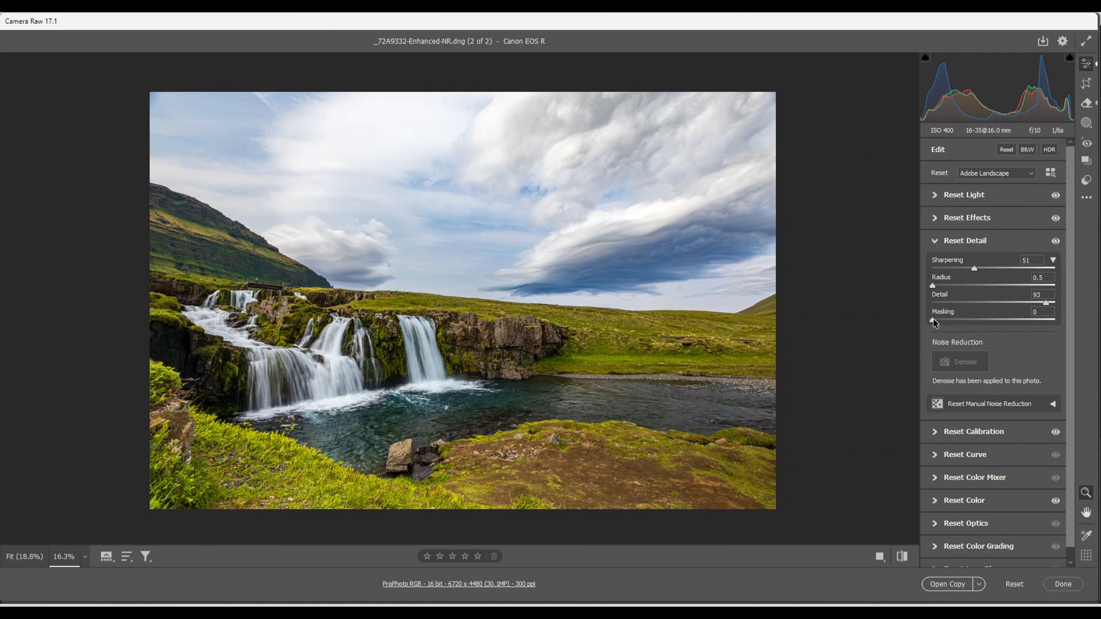
{"action": "left_click_drag", "start_coordinate": [933, 320], "coordinate": [1006, 324]}
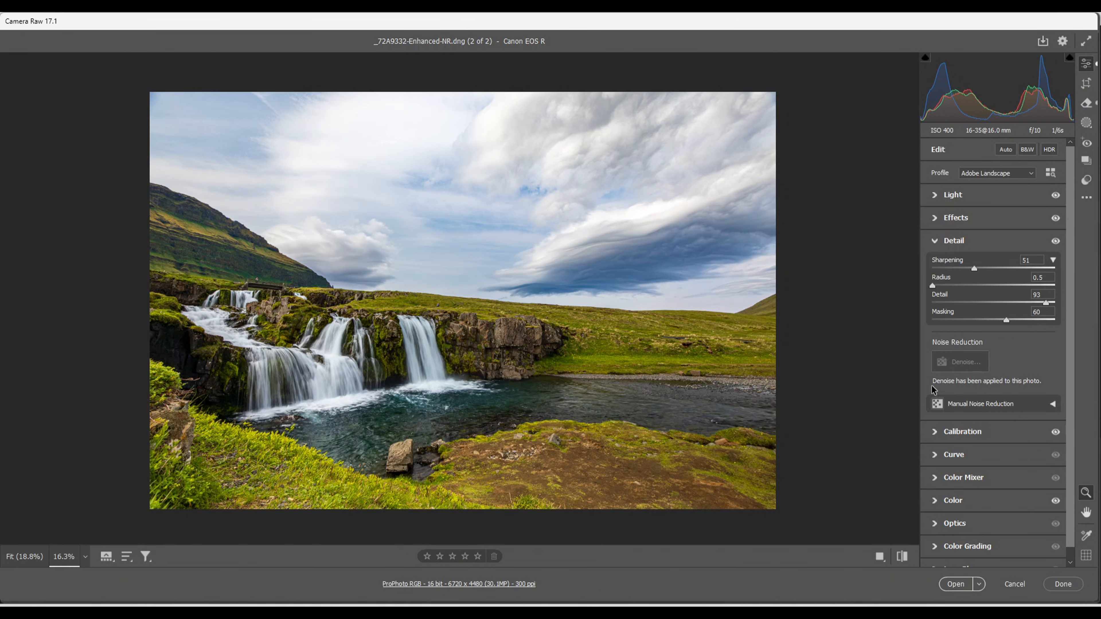
{"action": "scroll", "coordinate": [1036, 418], "scroll_direction": "down", "scroll_amount": 1}
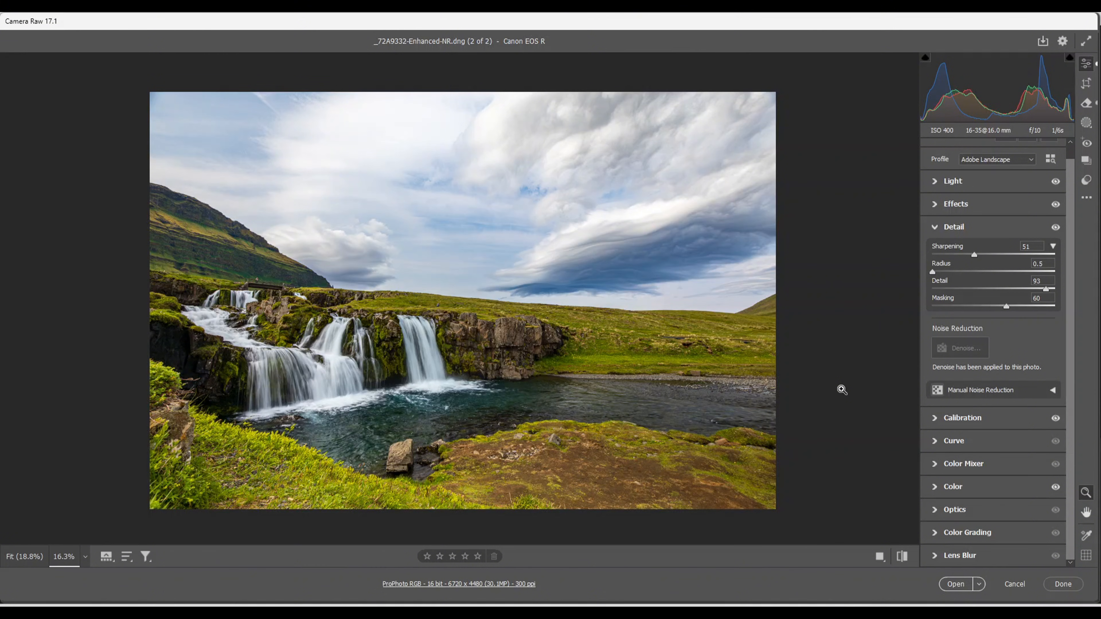
{"action": "left_click", "coordinate": [956, 584]}
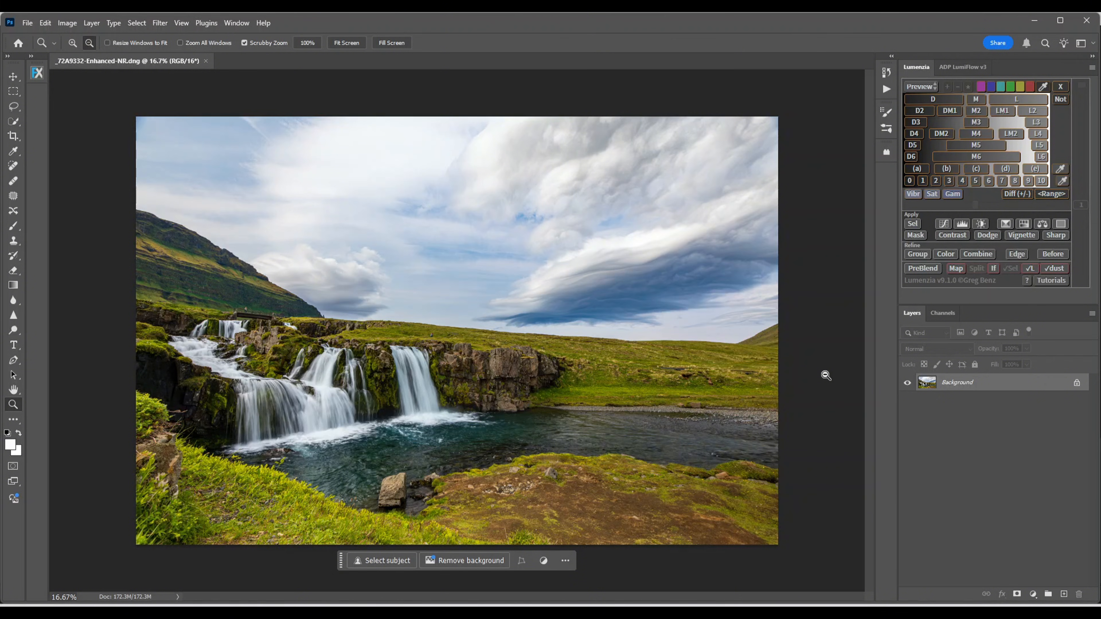
Add a Black & White adjustment layer above the background and fine-tune its Reds
{"action": "left_click", "coordinate": [1033, 595]}
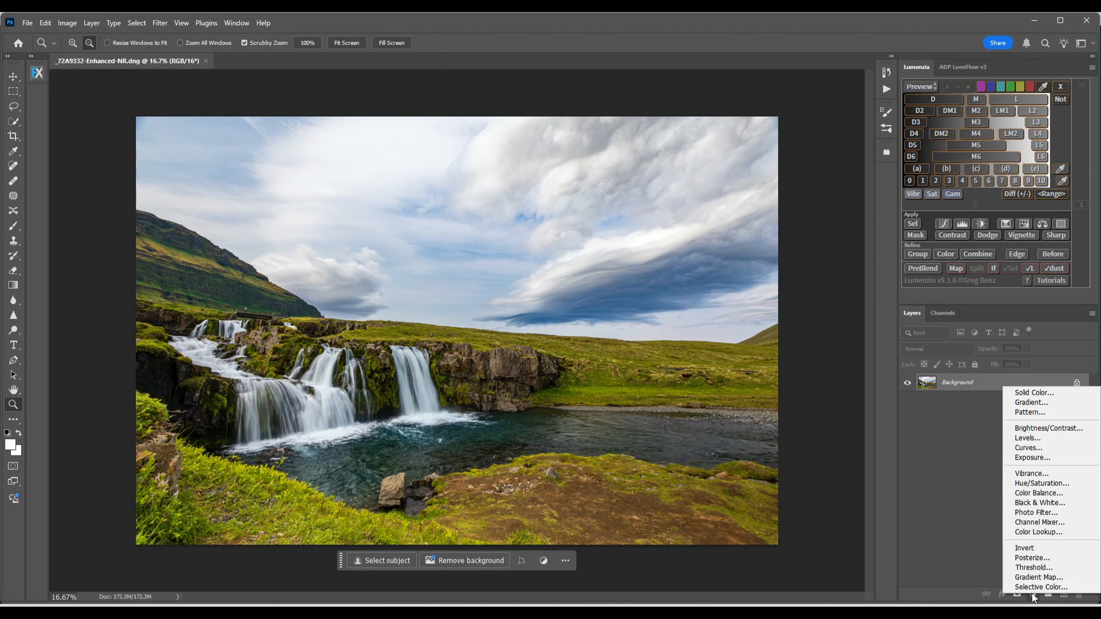
{"action": "left_click", "coordinate": [1033, 504]}
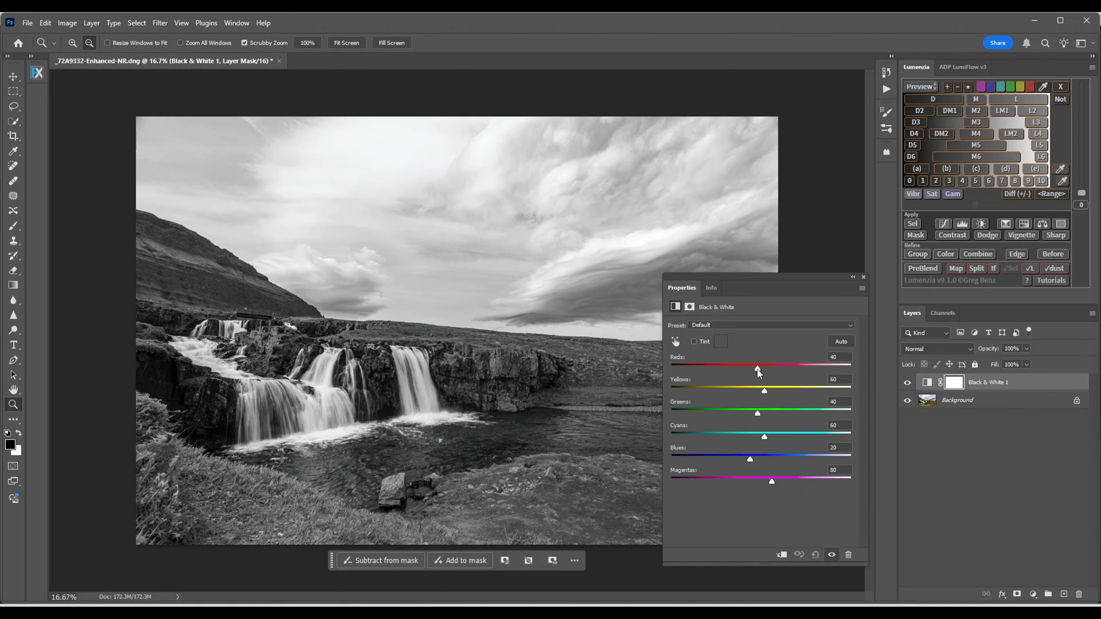
{"action": "mouse_move", "coordinate": [757, 369]}
{"action": "left_mouse_down"}
{"action": "mouse_move", "coordinate": [774, 368]}
{"action": "mouse_move", "coordinate": [680, 372]}
{"action": "mouse_move", "coordinate": [682, 381]}
{"action": "mouse_move", "coordinate": [761, 392]}
{"action": "mouse_move", "coordinate": [696, 384]}
{"action": "mouse_move", "coordinate": [756, 391]}
{"action": "mouse_move", "coordinate": [754, 369]}
{"action": "left_mouse_up"}
{"action": "left_click", "coordinate": [863, 278]}
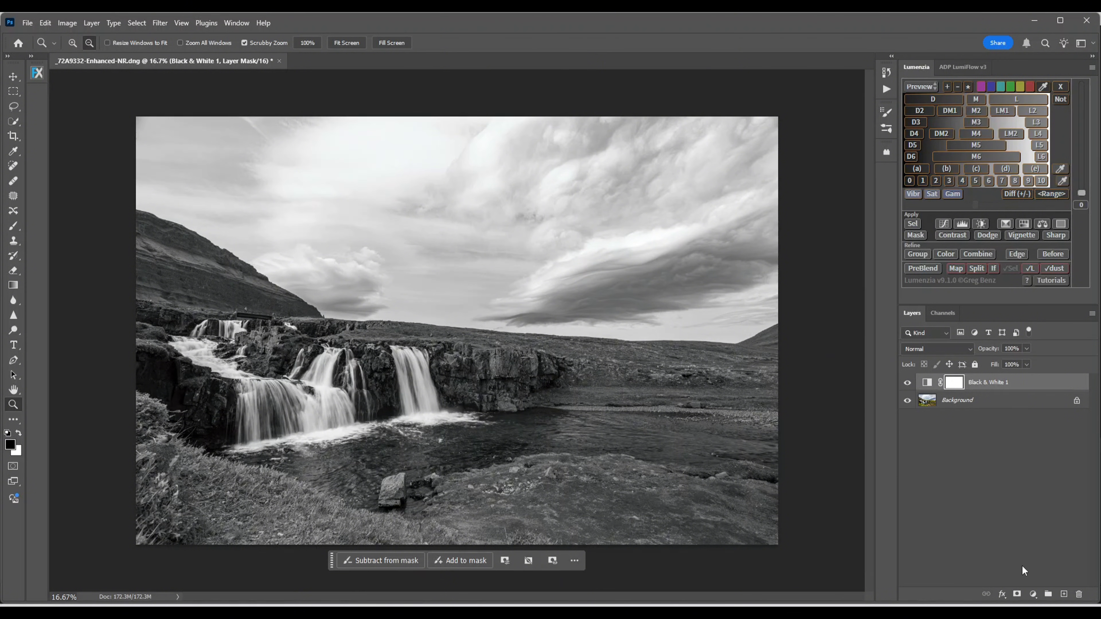
Add a black-to-white Gradient Map adjustment layer on top and set its method to Classic
{"action": "left_click", "coordinate": [1032, 595]}
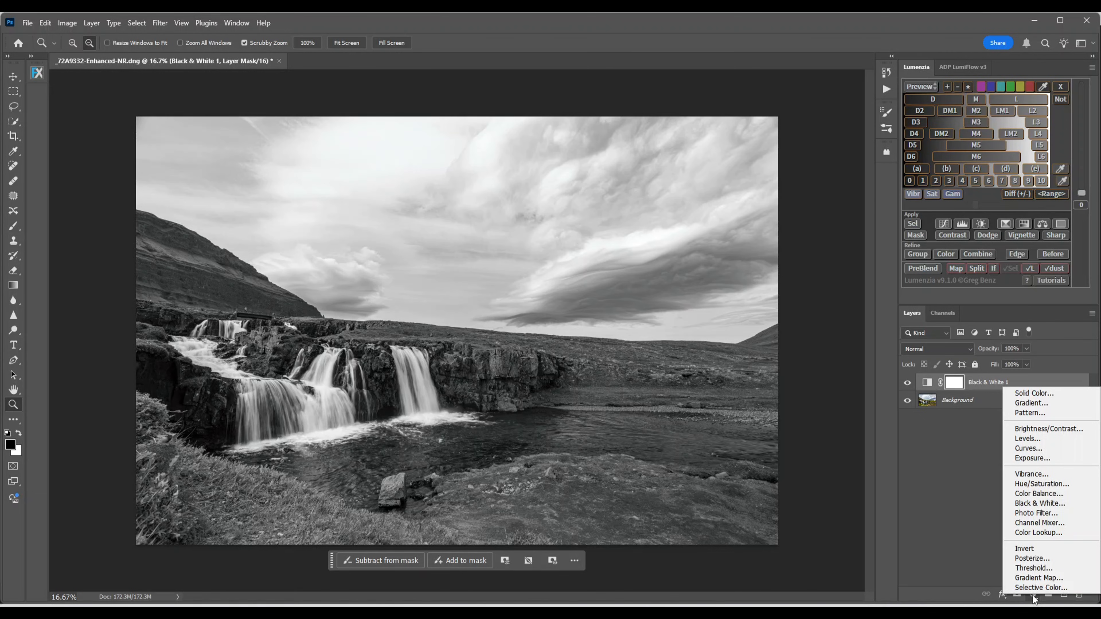
{"action": "left_click", "coordinate": [1025, 579]}
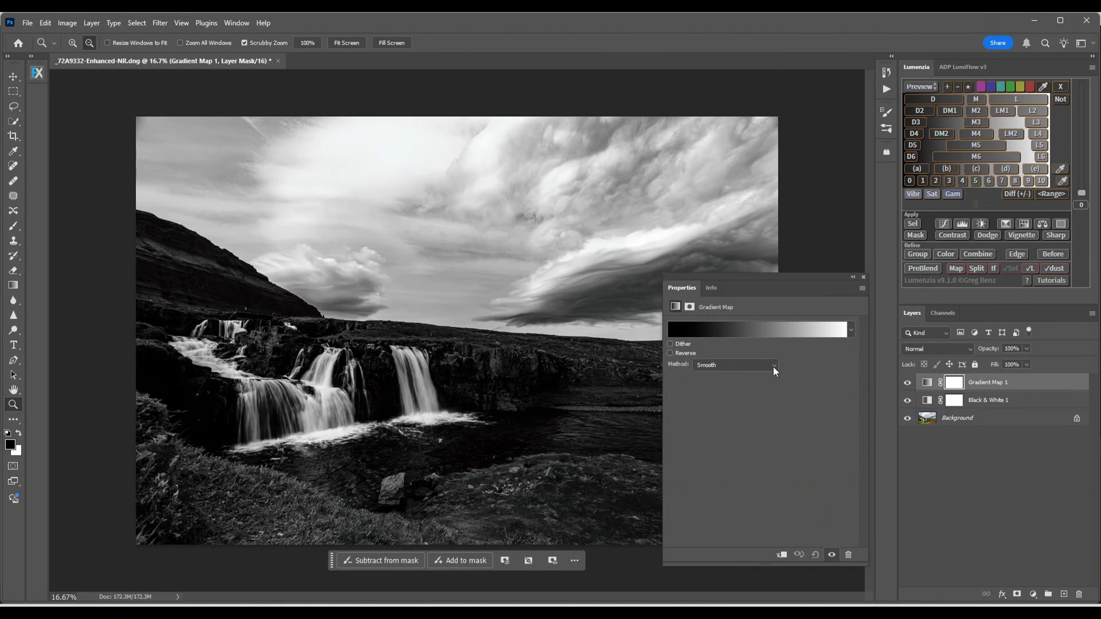
{"action": "left_click", "coordinate": [773, 365]}
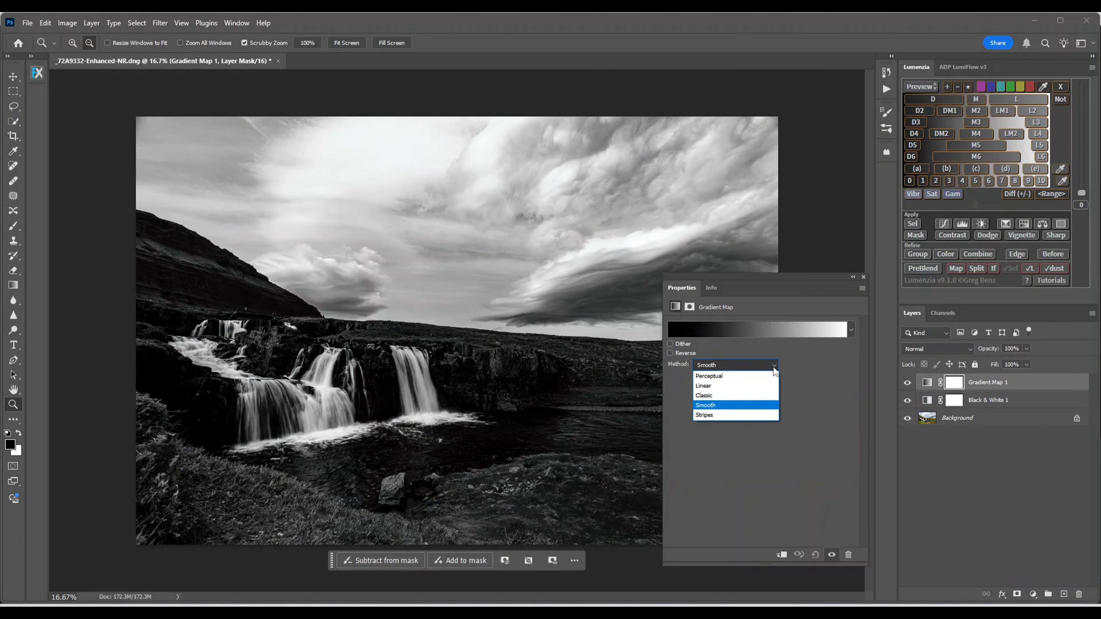
{"action": "left_click", "coordinate": [727, 394]}
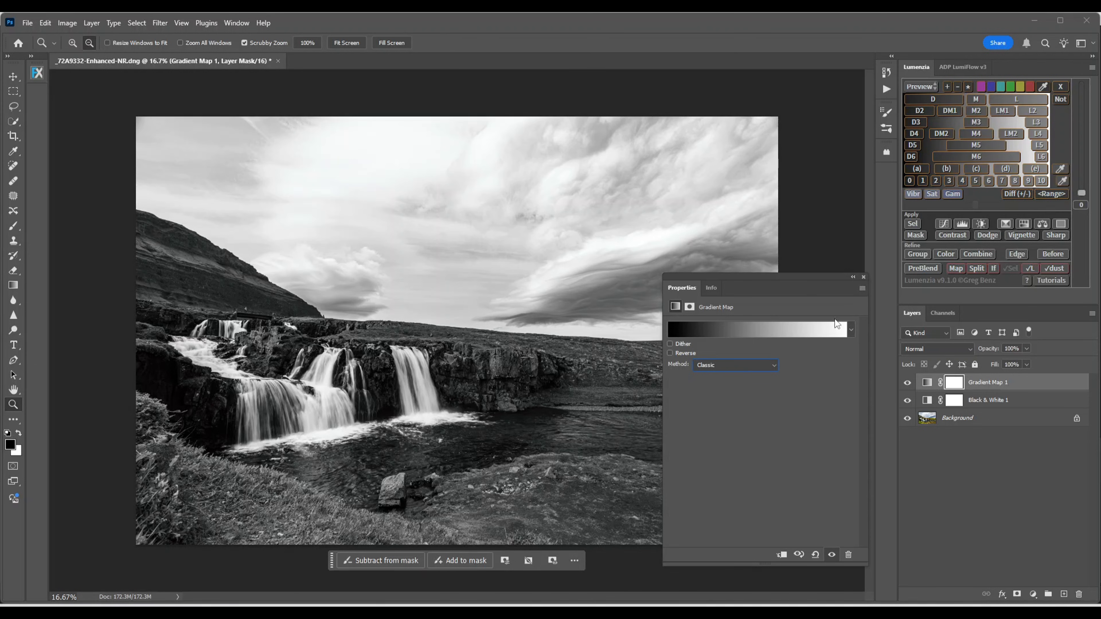
{"action": "left_click", "coordinate": [863, 277]}
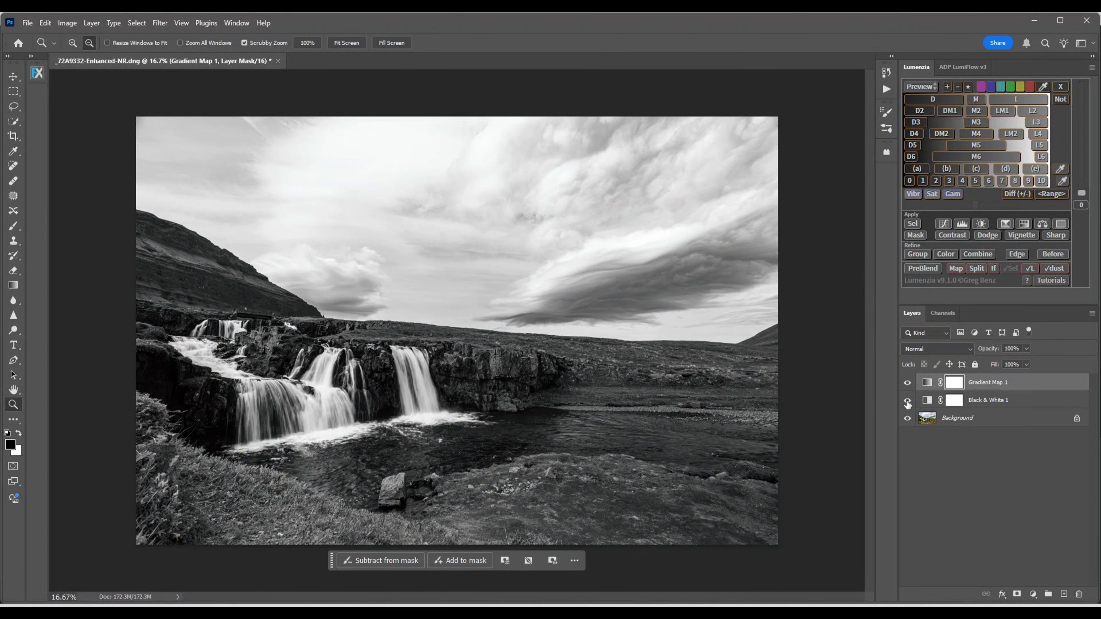
Compare the image with and without the Gradient Map layer by switching its visibility off and on
{"action": "left_click", "coordinate": [907, 383]}
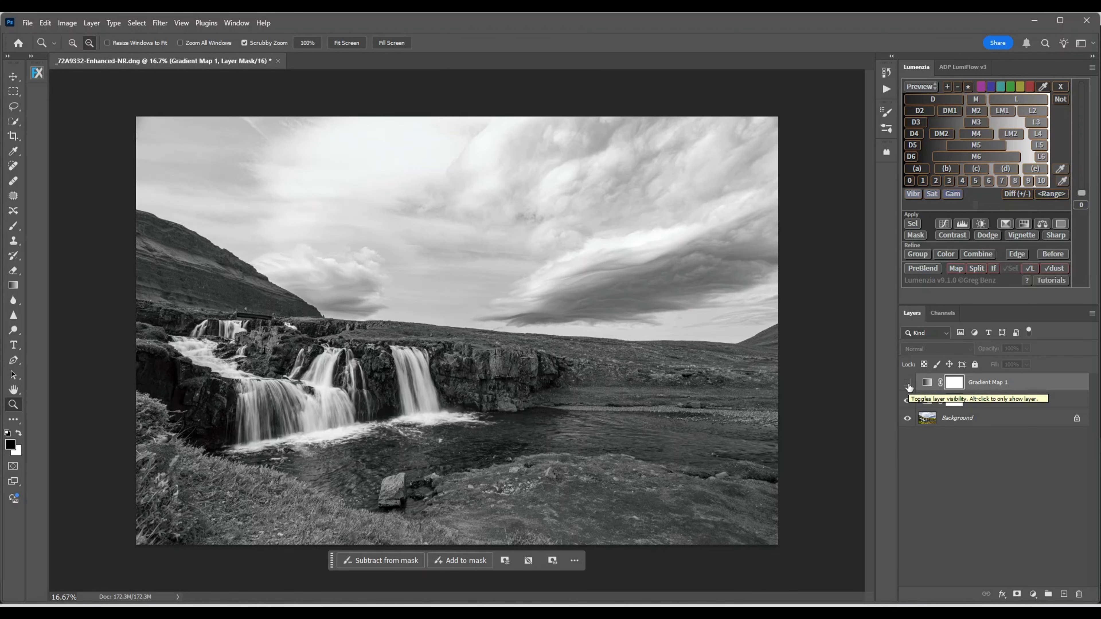
{"action": "left_click", "coordinate": [907, 383]}
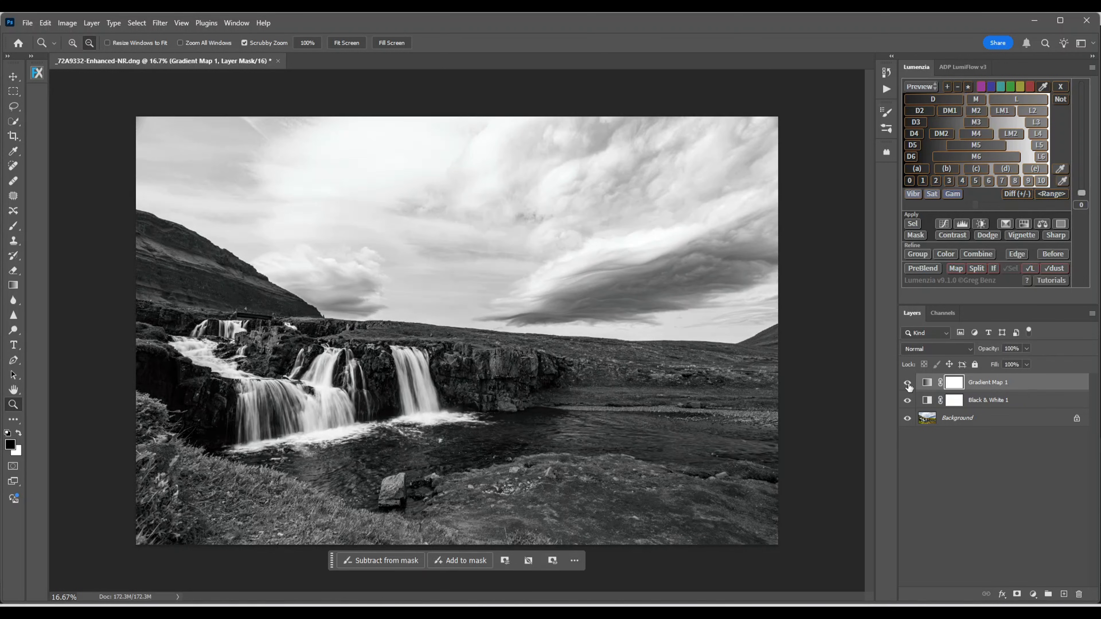
{"action": "left_click", "coordinate": [907, 384]}
{"action": "left_click", "coordinate": [908, 383]}
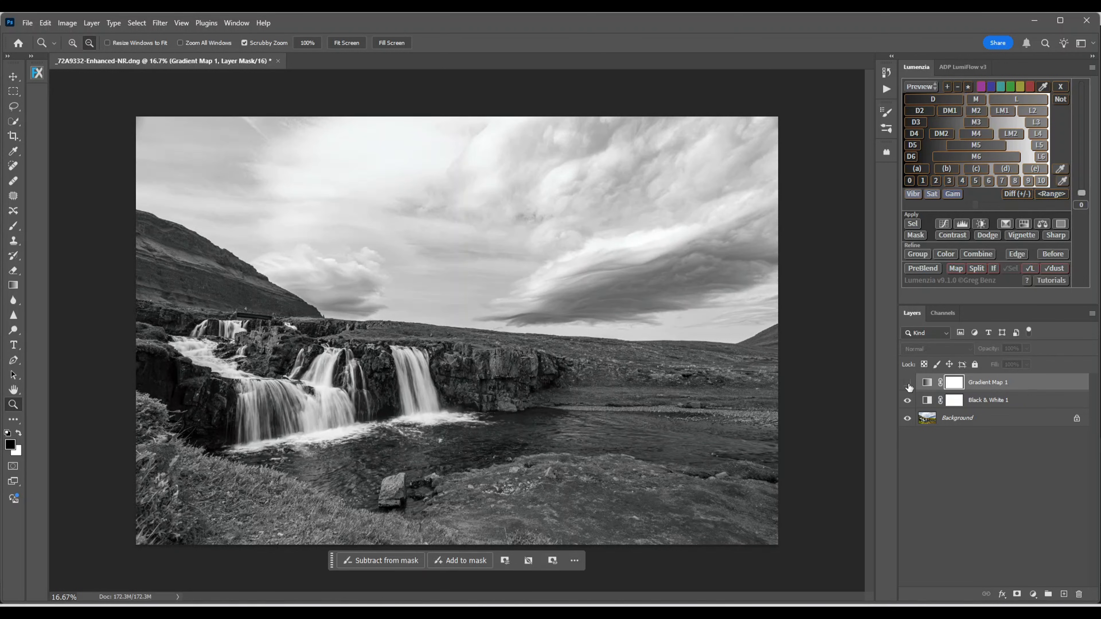
{"action": "left_click", "coordinate": [908, 383]}
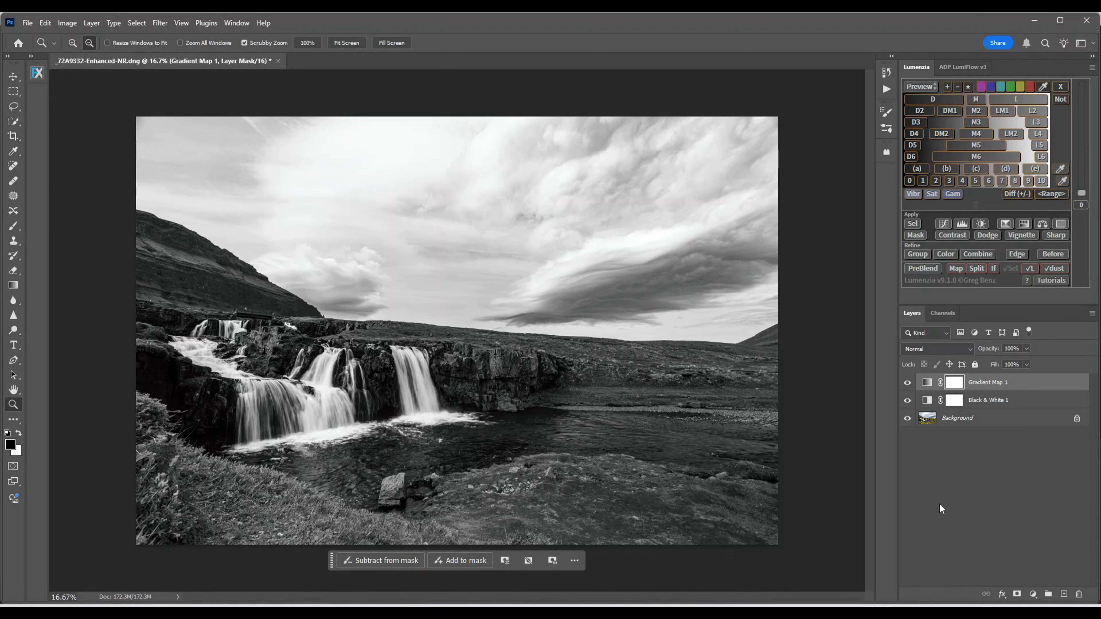
Flatten all layers into the background and open the result in the Camera Raw Filter
{"action": "left_click", "coordinate": [1092, 314]}
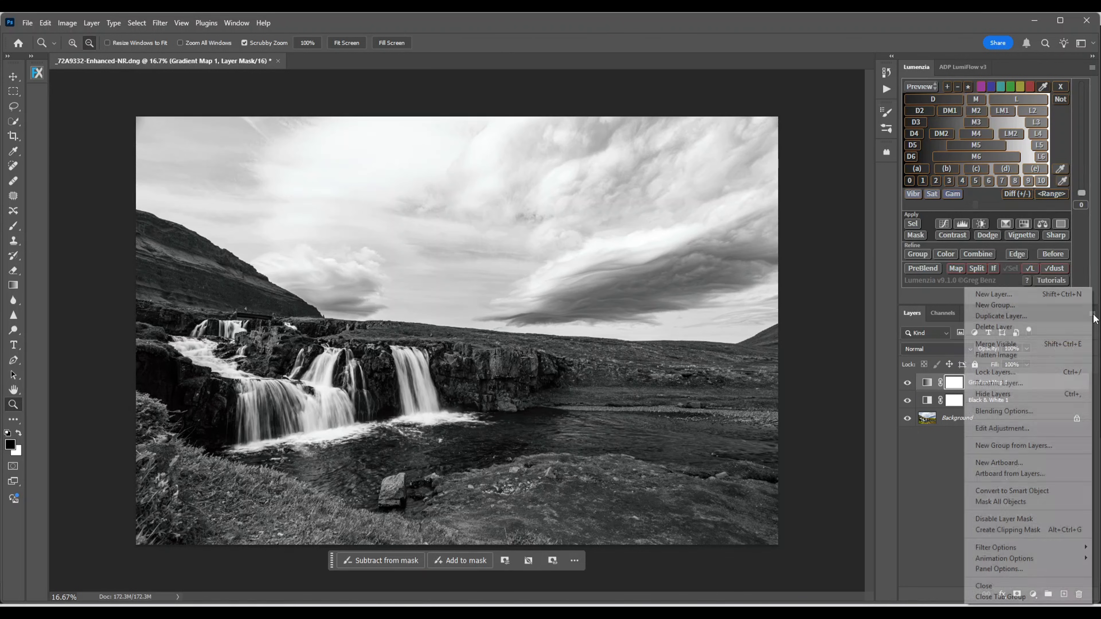
{"action": "left_click", "coordinate": [994, 355]}
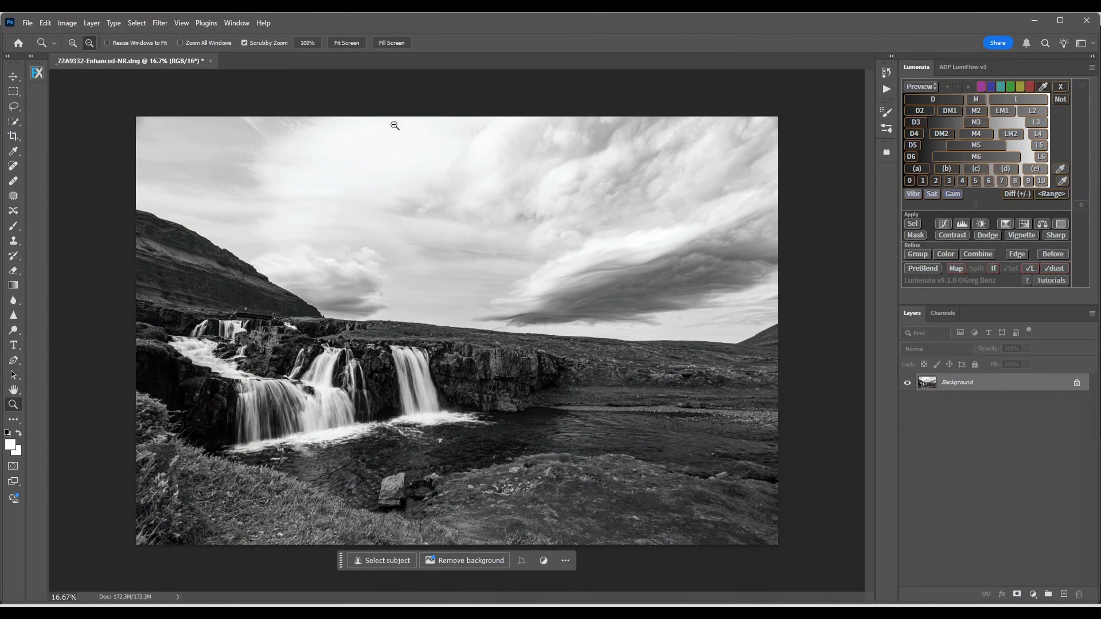
{"action": "left_click", "coordinate": [161, 23]}
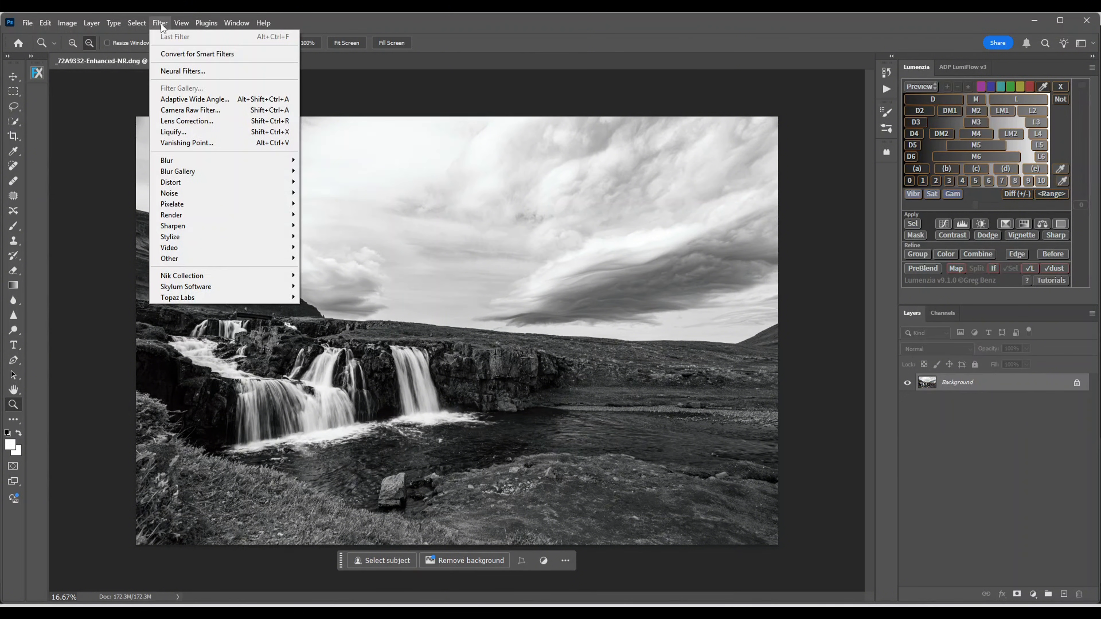
{"action": "left_click", "coordinate": [177, 113]}
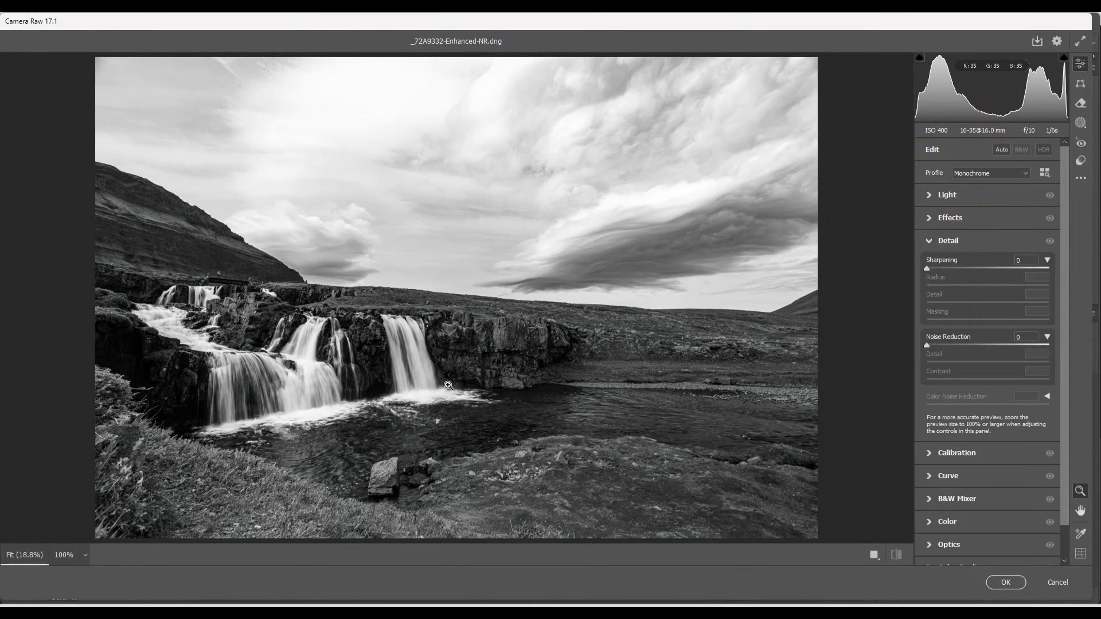
Set the Light values to Exposure -0.40, Highlights -40, Shadows +16, Whites +23 and Blacks +3
{"action": "left_click", "coordinate": [498, 331], "text": "alt"}
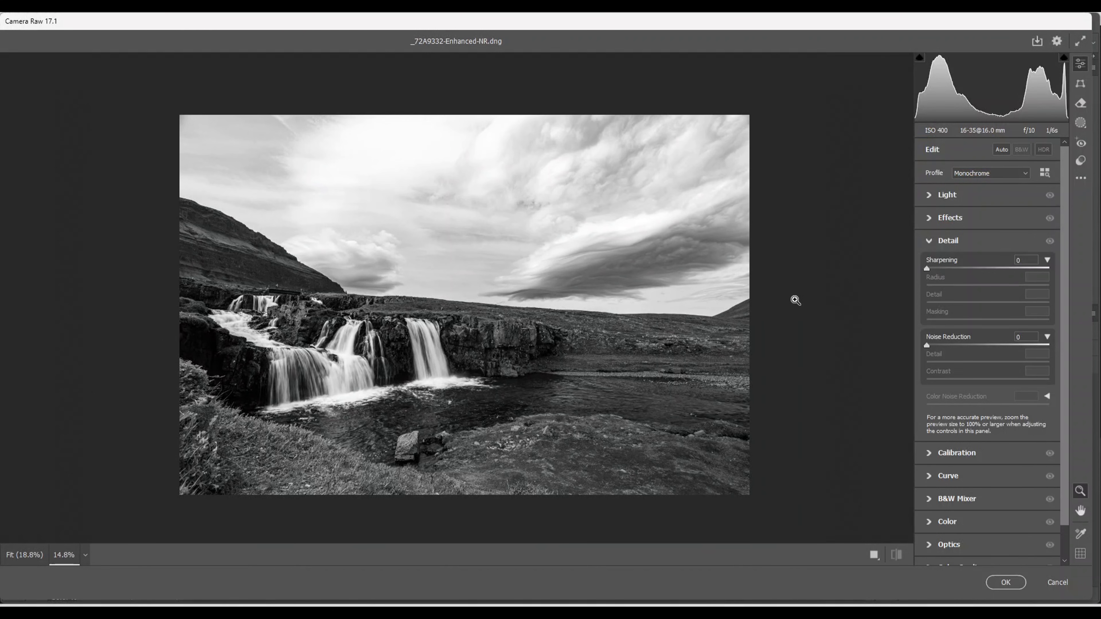
{"action": "left_click", "coordinate": [929, 195]}
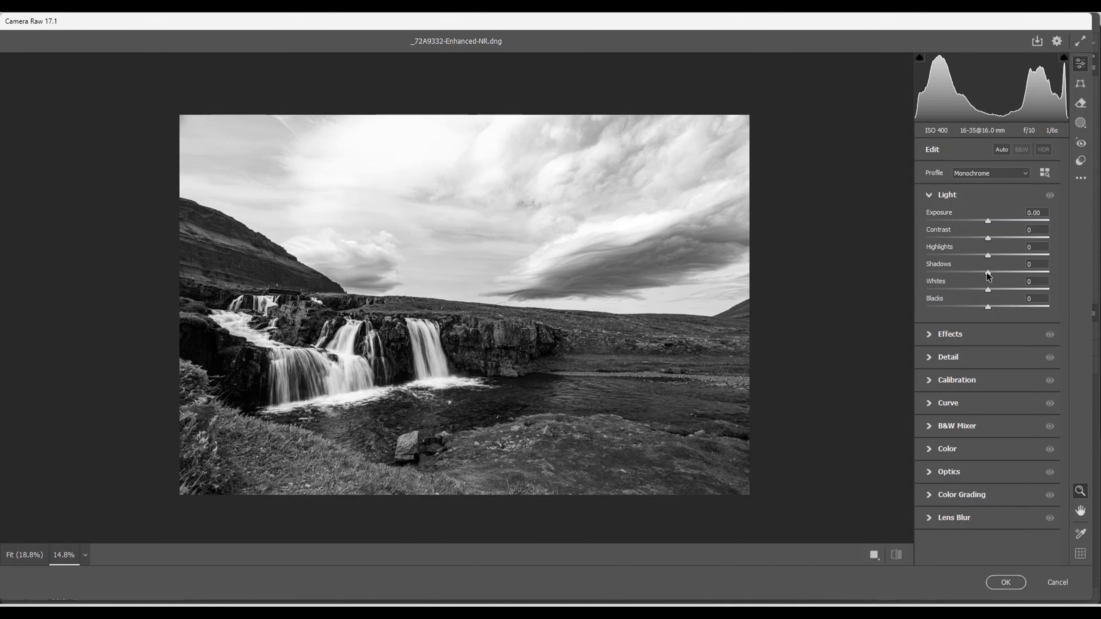
{"action": "left_click_drag", "start_coordinate": [988, 276], "coordinate": [998, 280]}
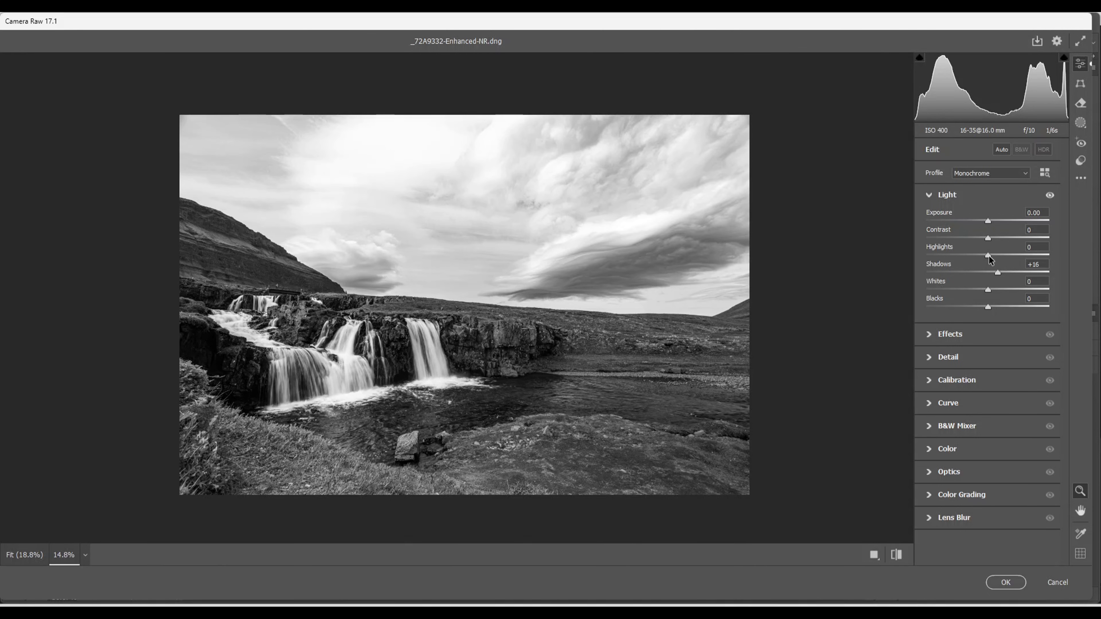
{"action": "left_click_drag", "start_coordinate": [988, 255], "coordinate": [963, 259]}
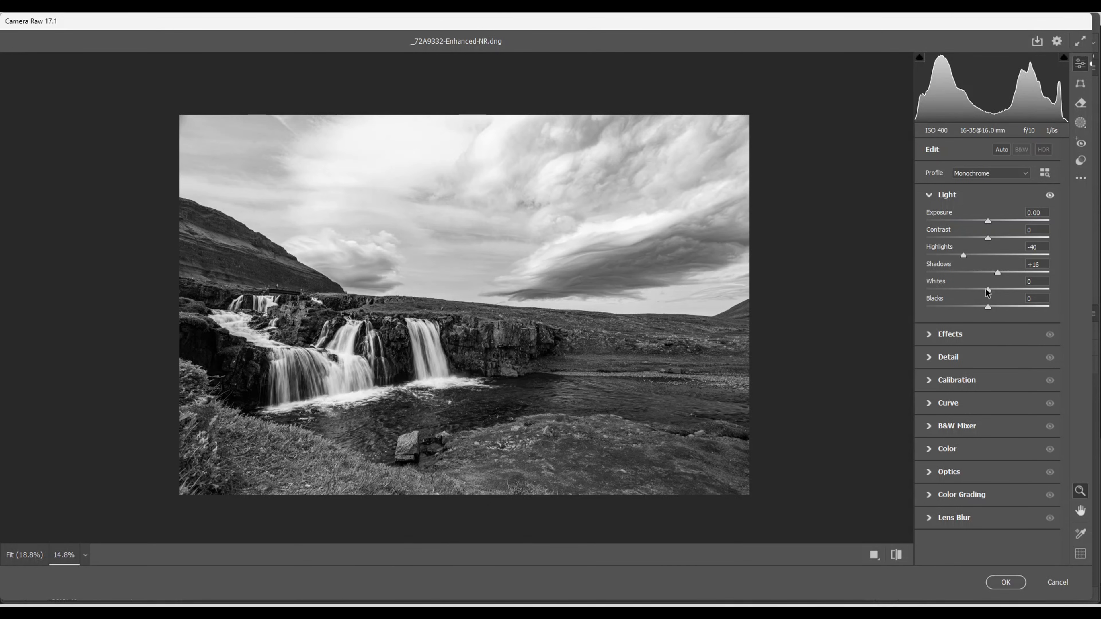
{"action": "mouse_move", "coordinate": [988, 293]}
{"action": "left_mouse_down"}
{"action": "mouse_move", "coordinate": [1013, 295]}
{"action": "mouse_move", "coordinate": [976, 307]}
{"action": "mouse_move", "coordinate": [990, 305]}
{"action": "left_mouse_up"}
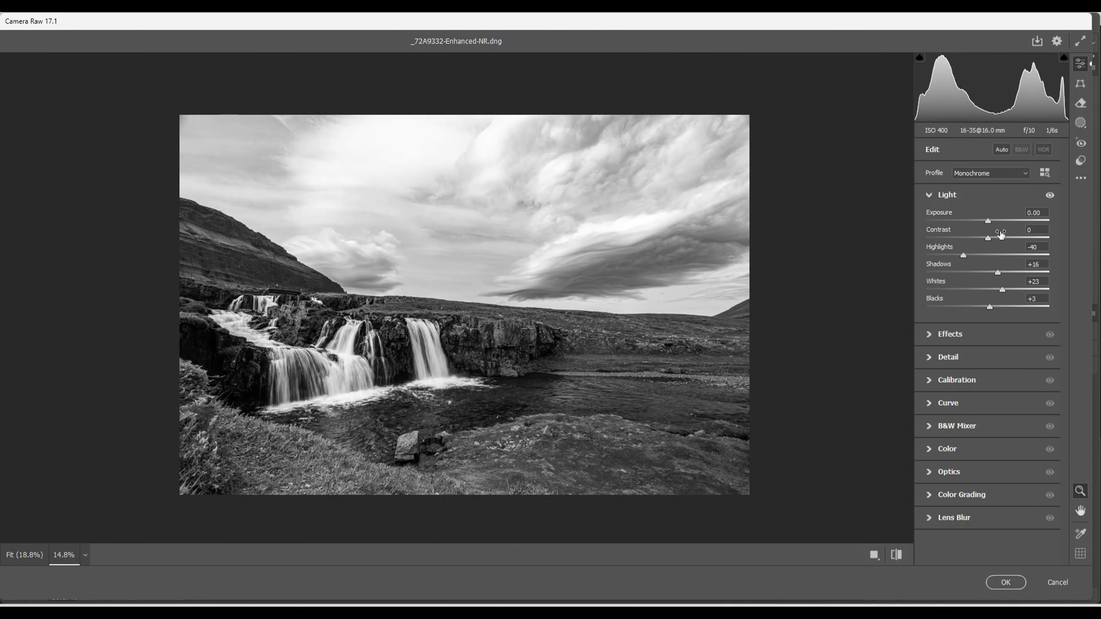
{"action": "left_click_drag", "start_coordinate": [988, 220], "coordinate": [983, 219]}
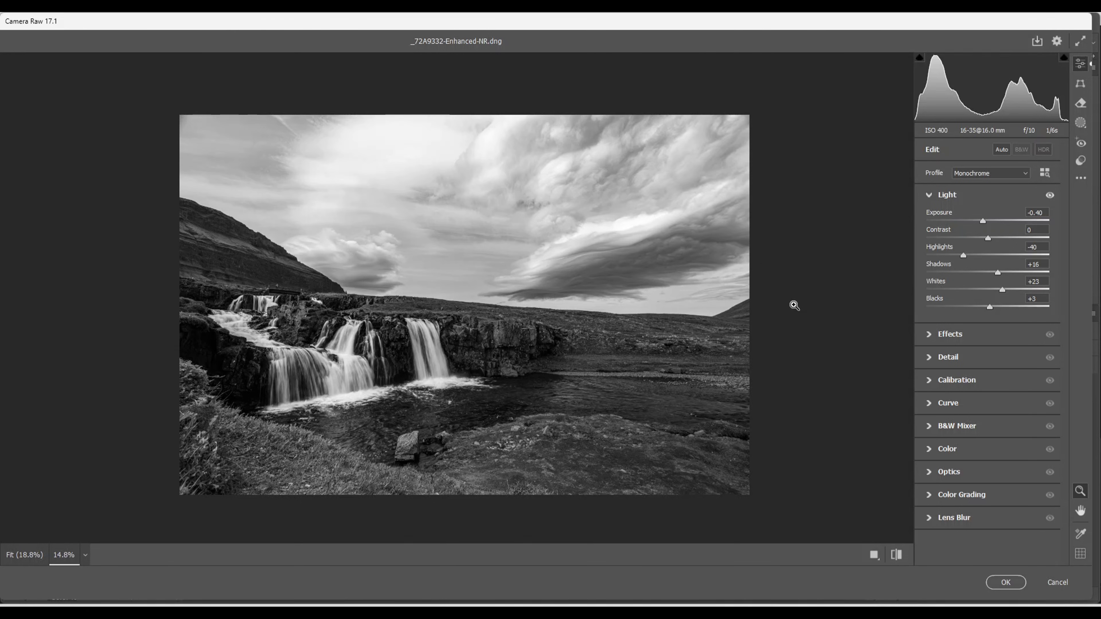
Add a slightly tilted linear gradient mask from the photo's top edge down through the sky and set its Exposure to -1.60
{"action": "left_click", "coordinate": [1081, 124]}
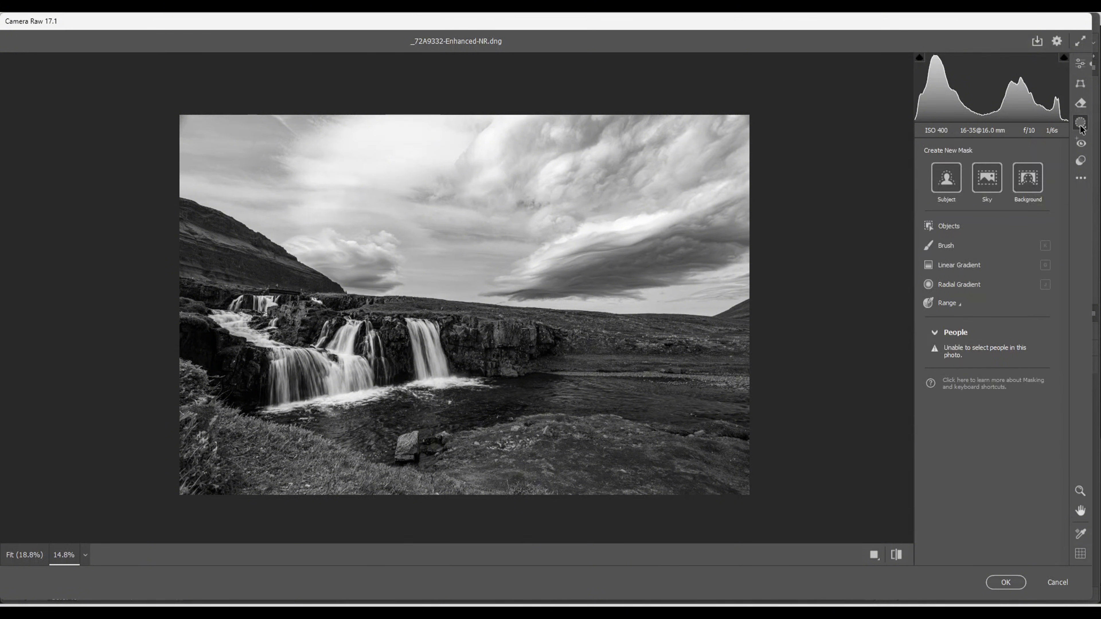
{"action": "left_click", "coordinate": [953, 265]}
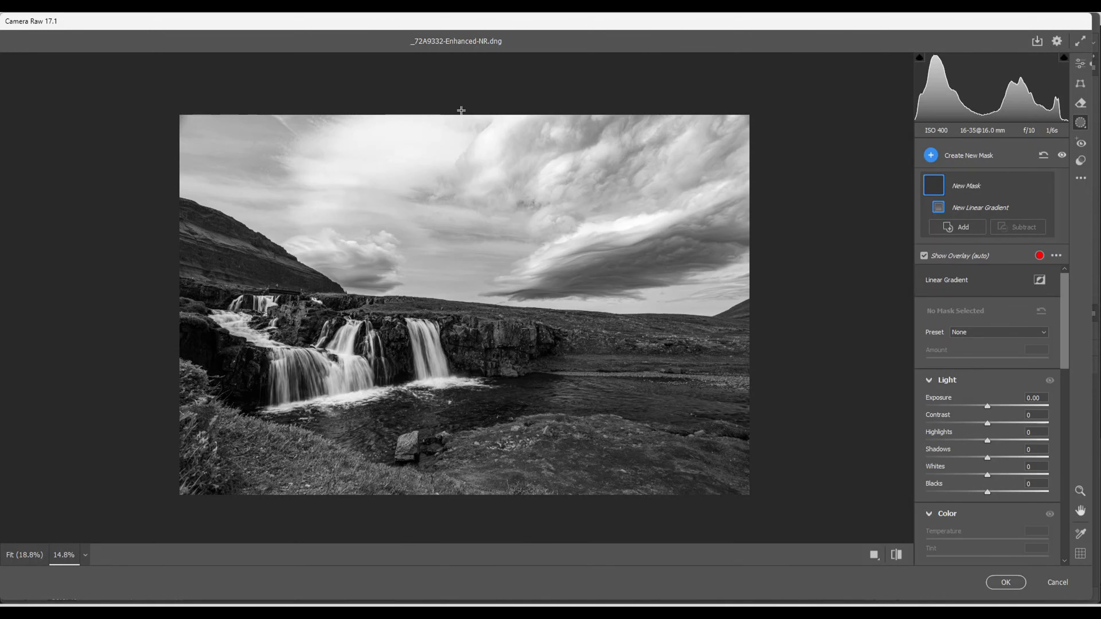
{"action": "left_click_drag", "start_coordinate": [458, 112], "coordinate": [443, 244]}
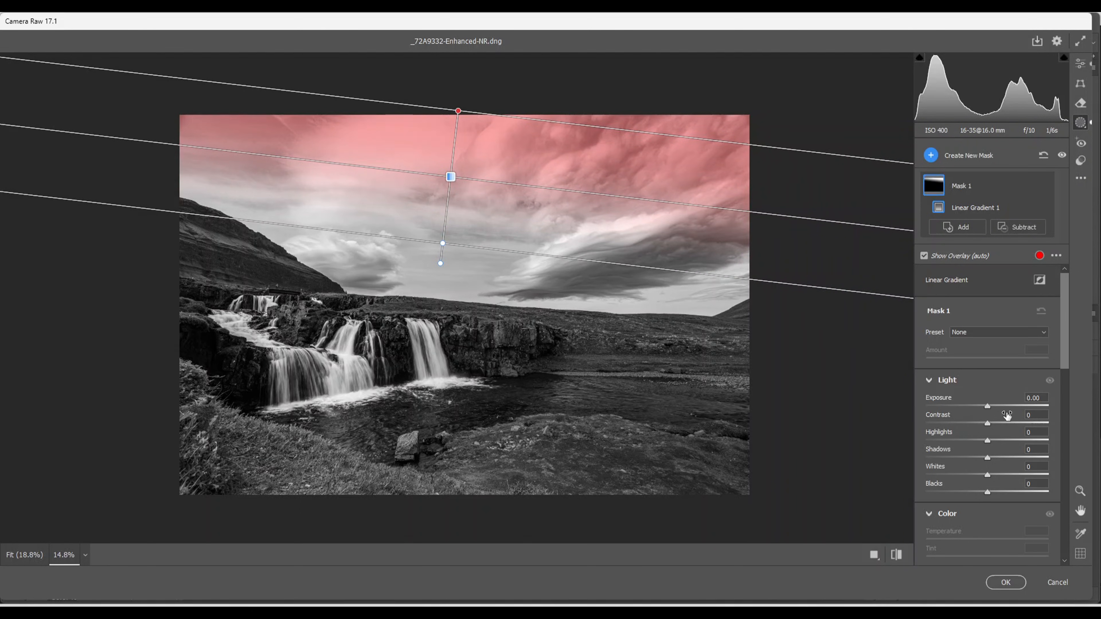
{"action": "left_click_drag", "start_coordinate": [988, 407], "coordinate": [962, 408]}
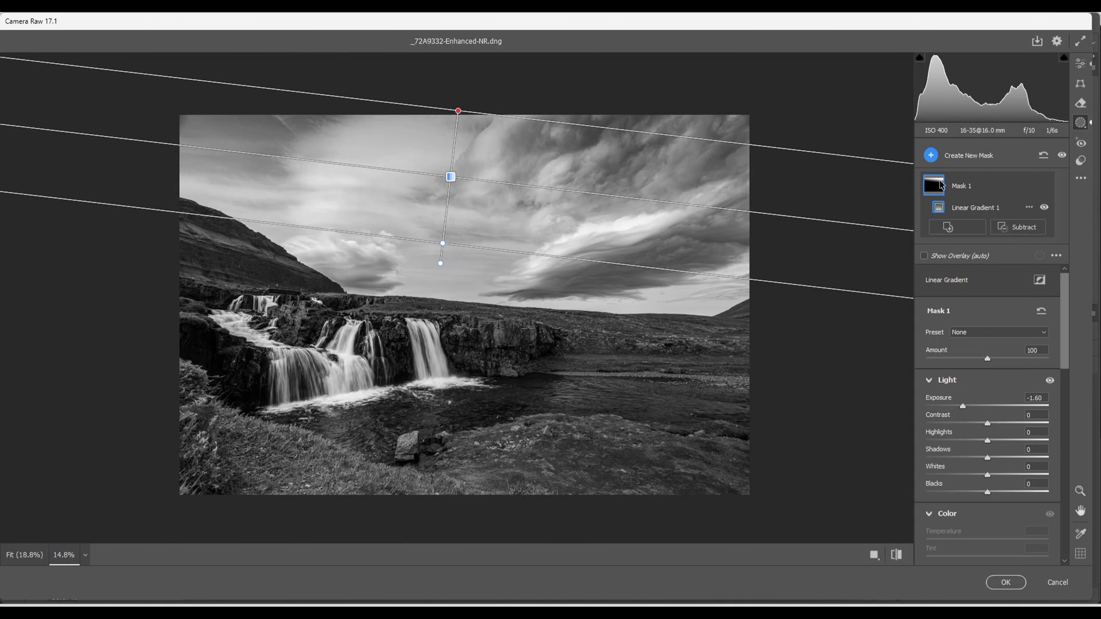
Add a second, level linear gradient mask over the upper sky, set its Exposure to -1.90 and extend its fade slightly downward
{"action": "left_click", "coordinate": [930, 156]}
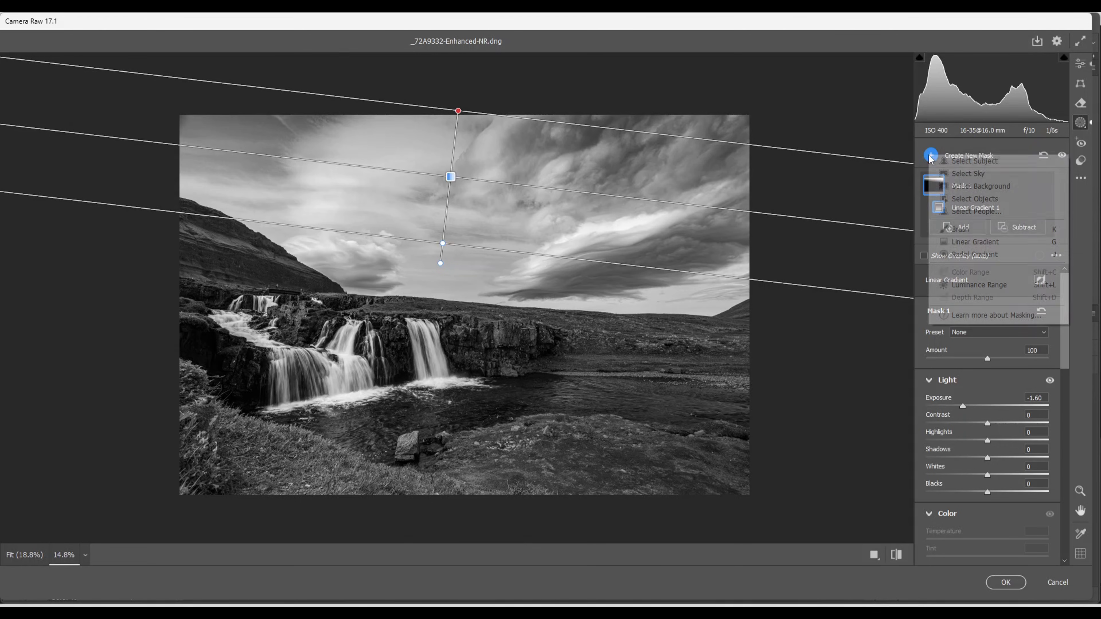
{"action": "left_click", "coordinate": [967, 245]}
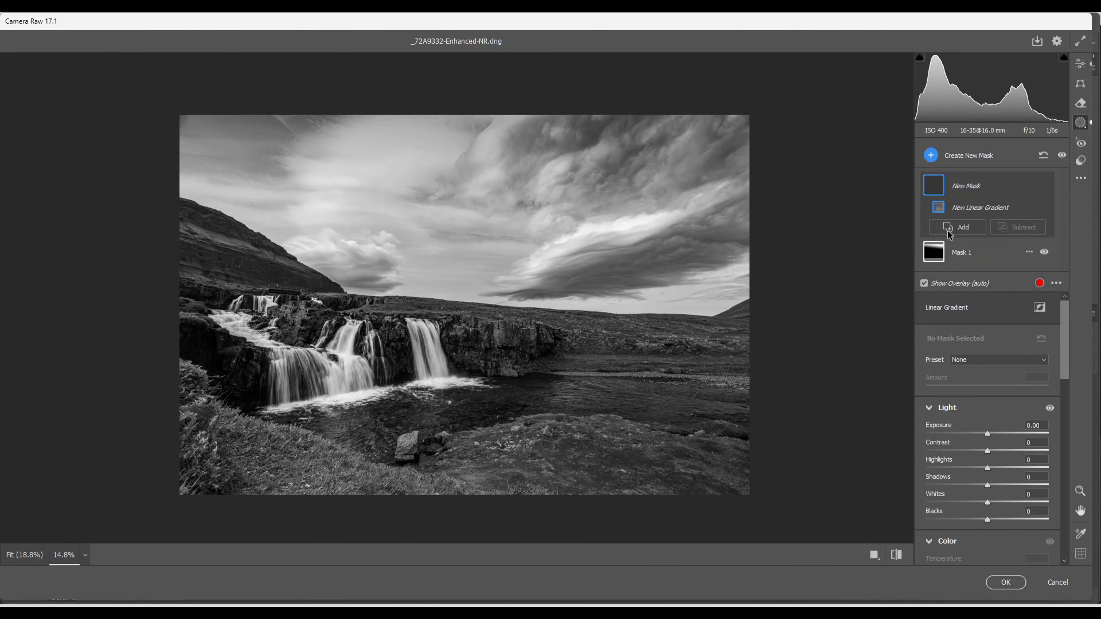
{"action": "left_click_drag", "start_coordinate": [465, 113], "coordinate": [465, 204]}
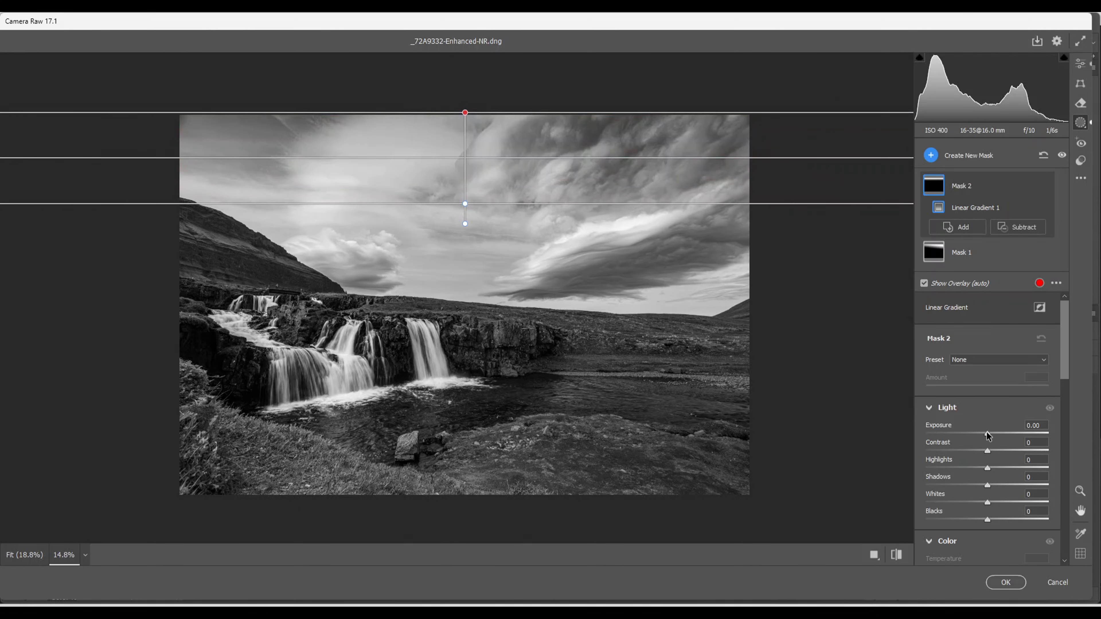
{"action": "left_click_drag", "start_coordinate": [987, 435], "coordinate": [957, 434]}
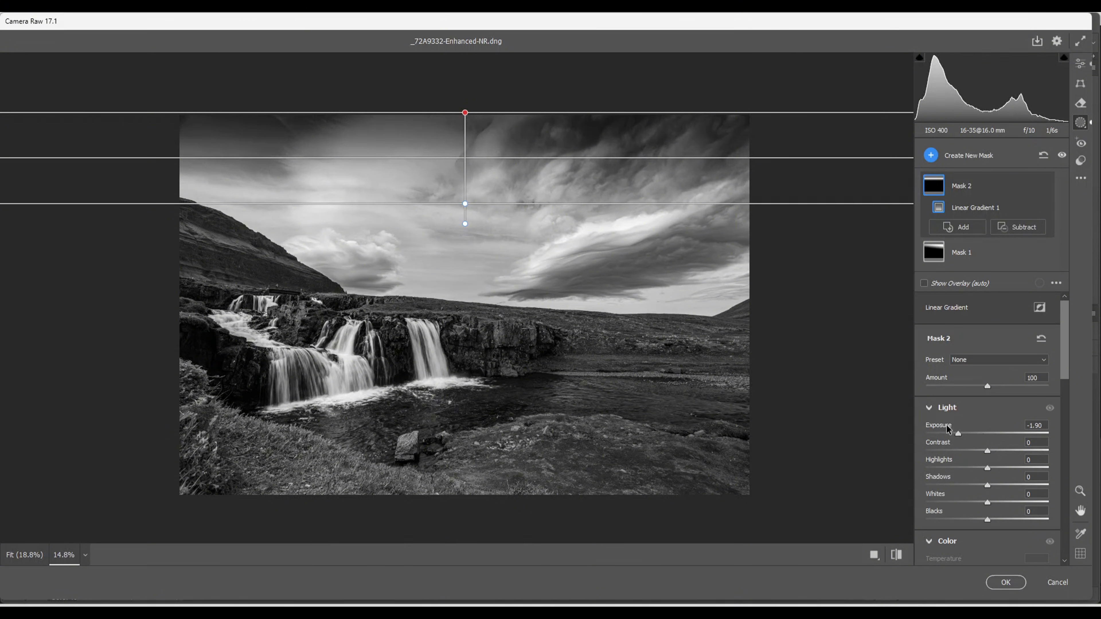
{"action": "left_click_drag", "start_coordinate": [465, 205], "coordinate": [466, 218]}
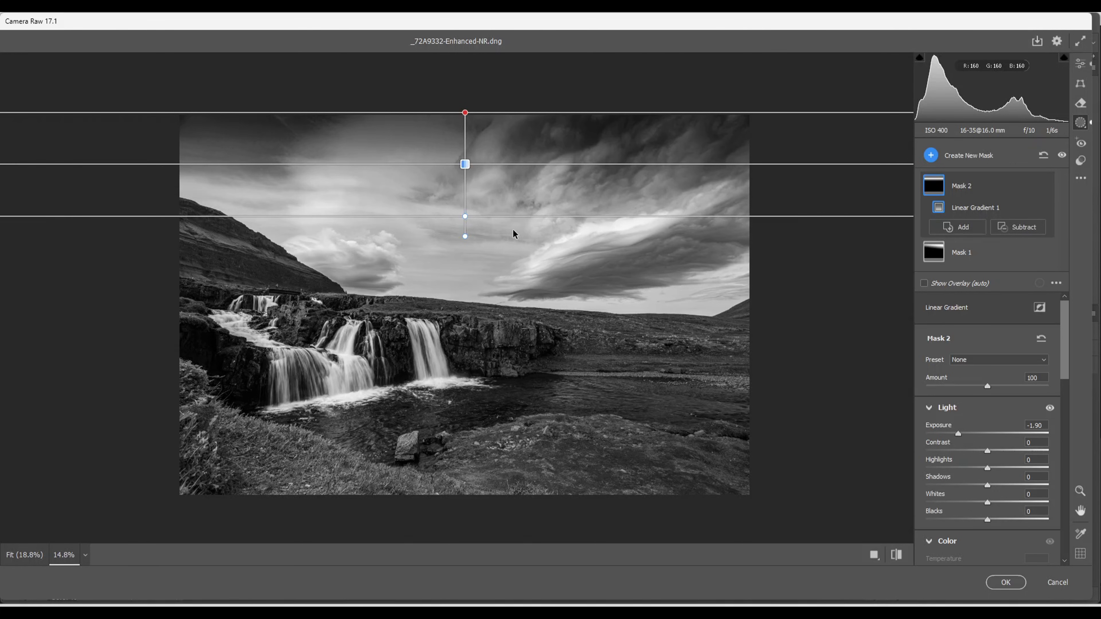
Add a linear gradient mask rising from the photo's bottom edge over the foreground and set its Exposure to -0.85
{"action": "left_click", "coordinate": [930, 155]}
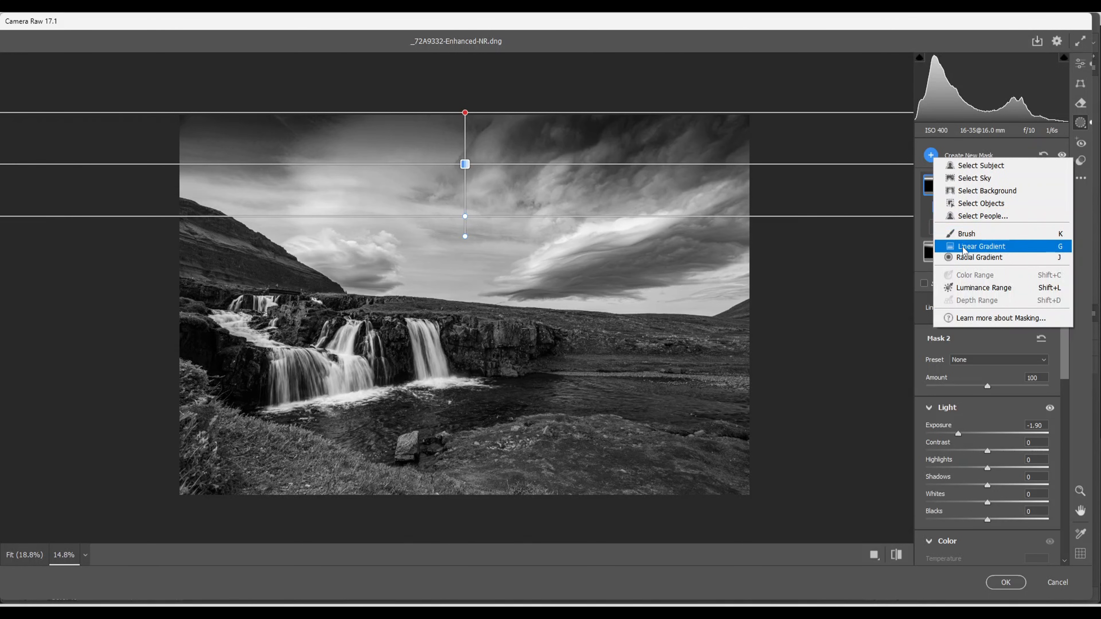
{"action": "left_click", "coordinate": [963, 246]}
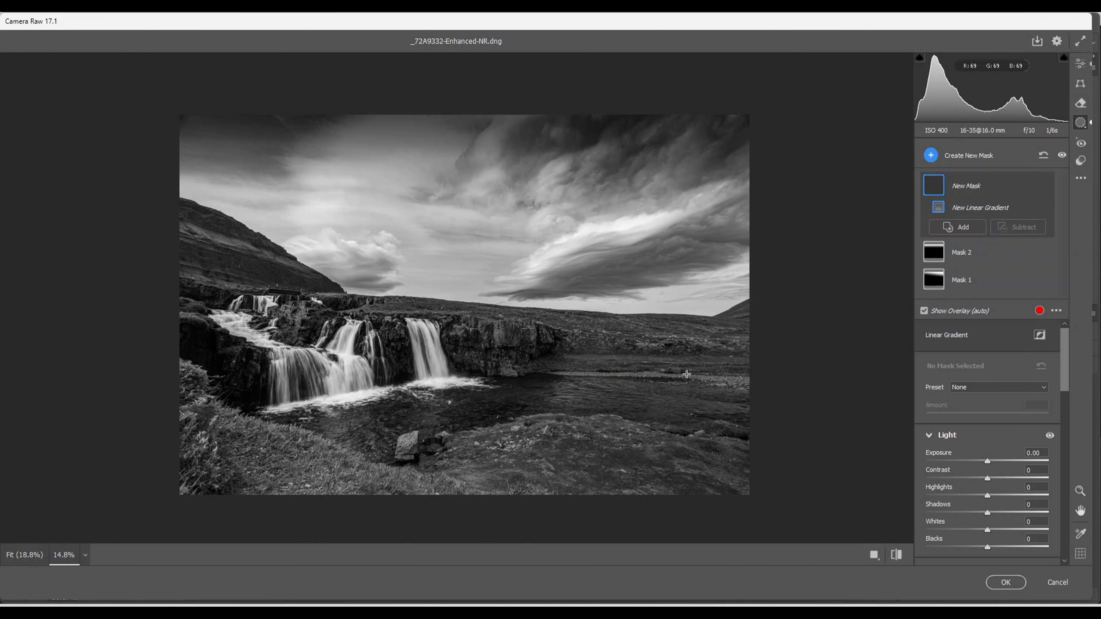
{"action": "left_click_drag", "start_coordinate": [467, 498], "coordinate": [466, 413]}
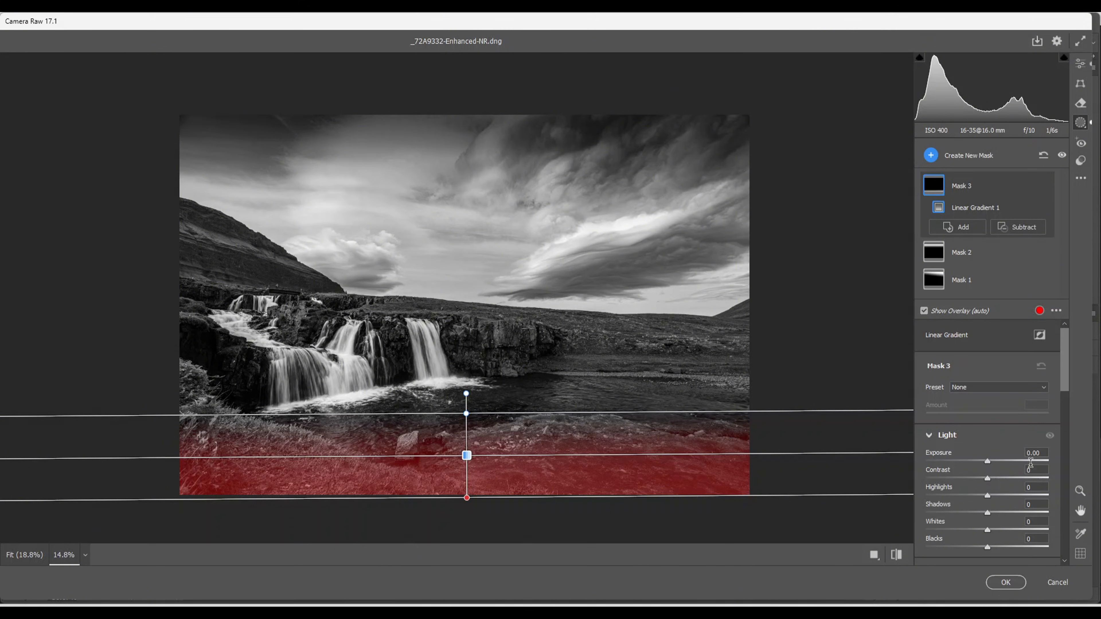
{"action": "left_click_drag", "start_coordinate": [989, 461], "coordinate": [974, 462]}
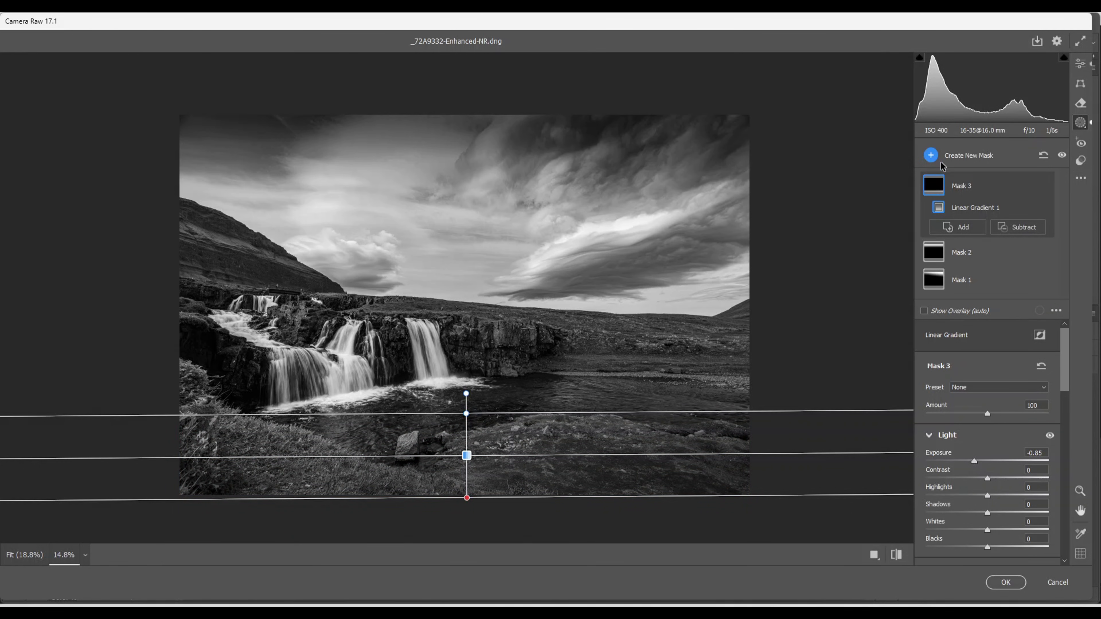
Add a radial gradient mask along the hillside slope, reposition and lengthen it to follow the ridge, and set its Exposure to +0.50
{"action": "left_click", "coordinate": [931, 156]}
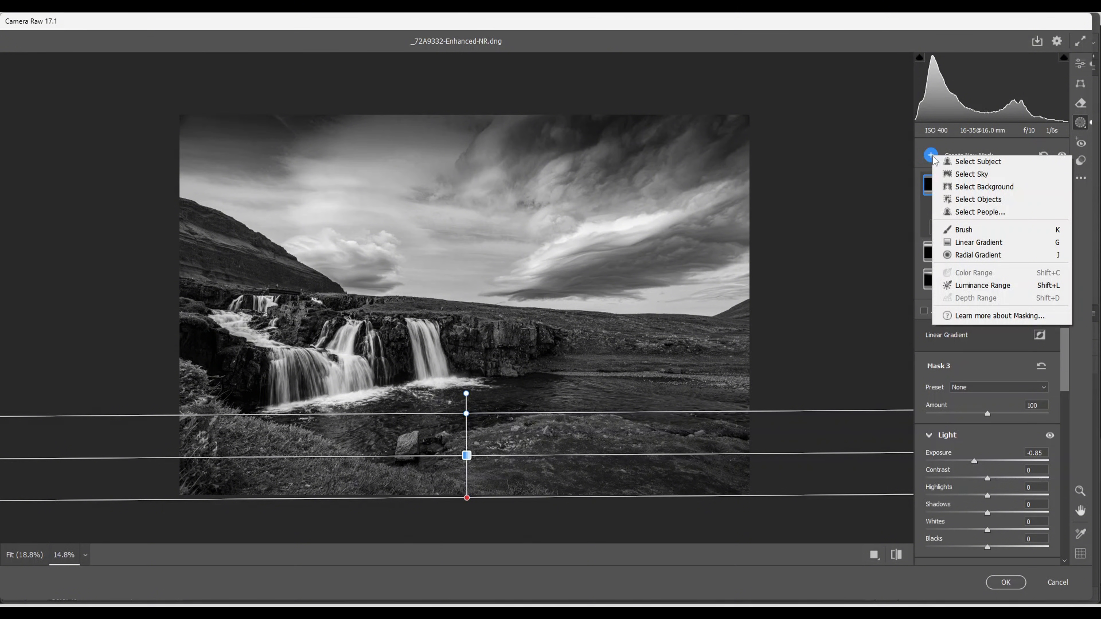
{"action": "left_click", "coordinate": [971, 259]}
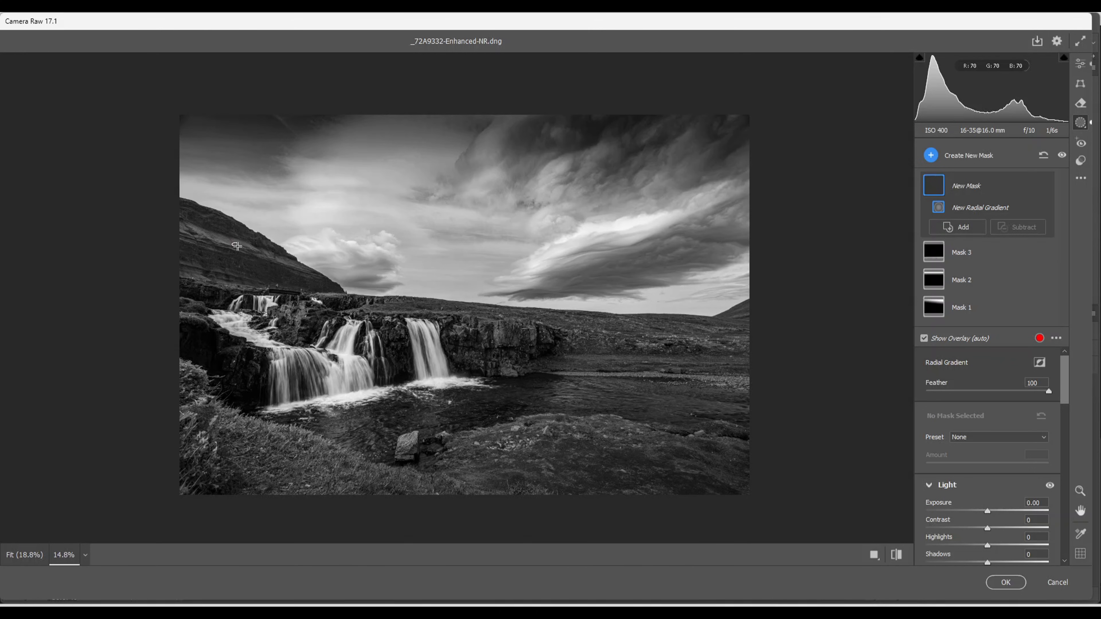
{"action": "left_click_drag", "start_coordinate": [236, 246], "coordinate": [327, 266]}
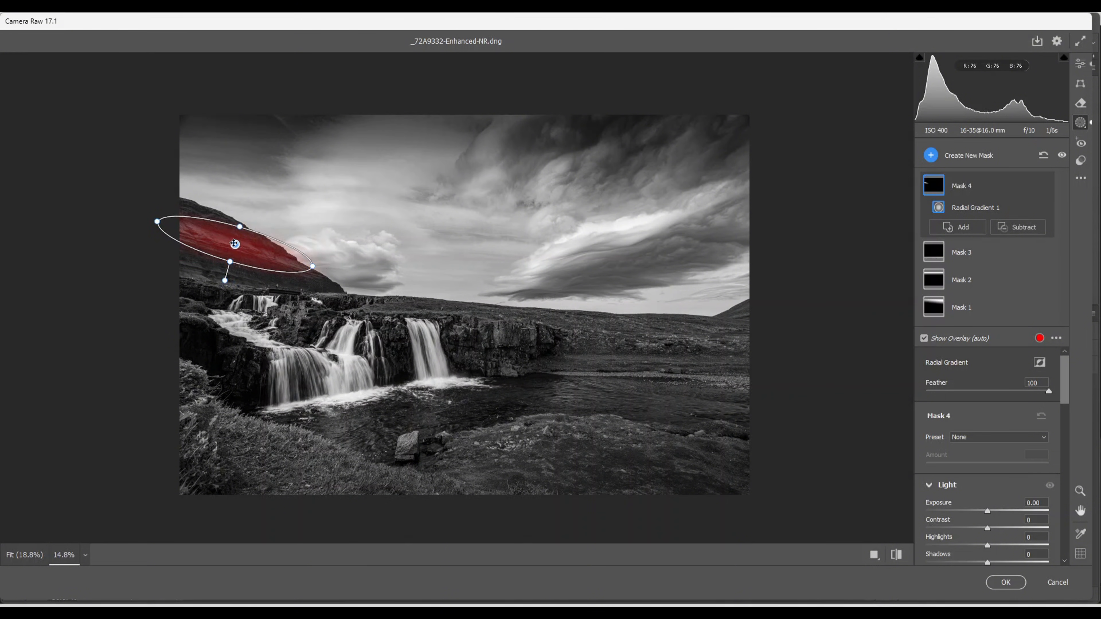
{"action": "left_click_drag", "start_coordinate": [234, 249], "coordinate": [214, 239]}
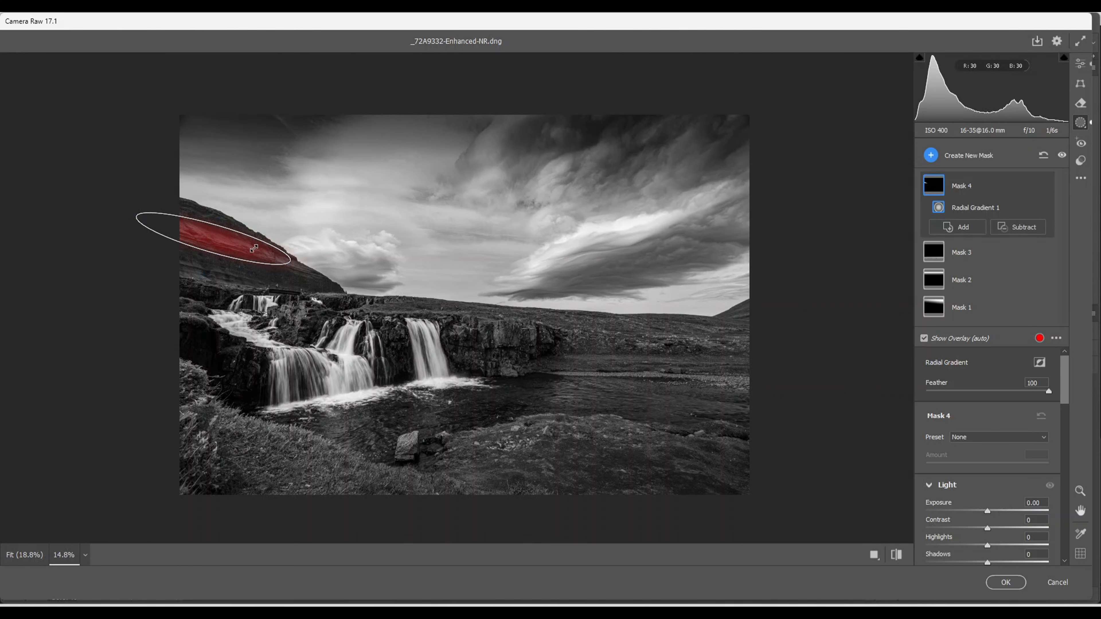
{"action": "left_click_drag", "start_coordinate": [289, 260], "coordinate": [349, 279]}
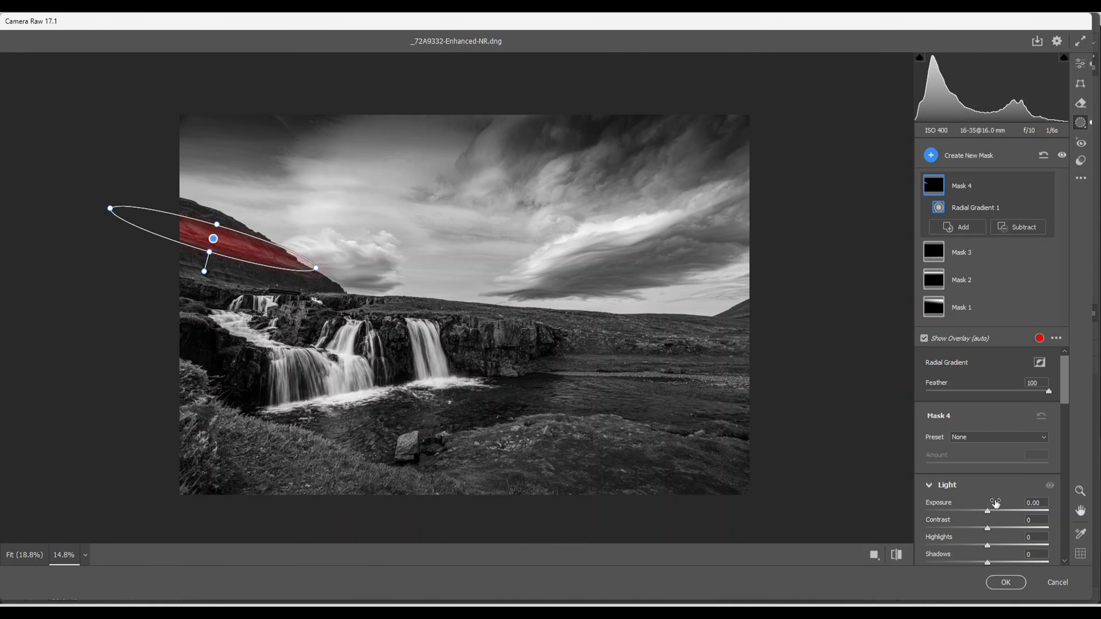
{"action": "left_click_drag", "start_coordinate": [988, 514], "coordinate": [995, 514]}
Add a narrow radial gradient mask at the foot of the hill above the waterfall and set its Exposure to +0.60
{"action": "left_click", "coordinate": [930, 155]}
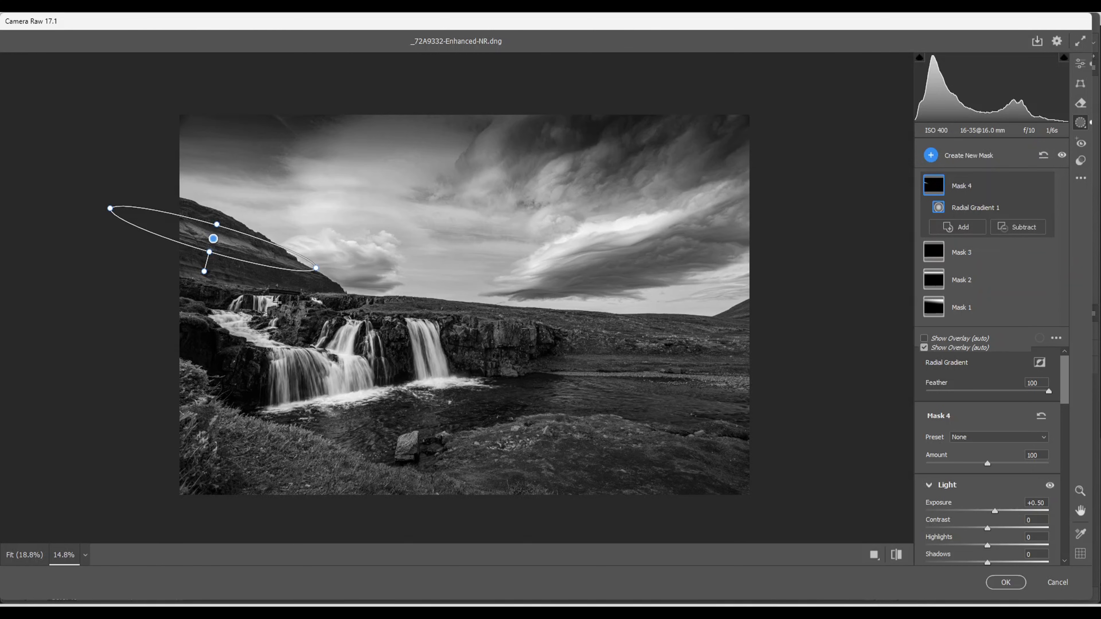
{"action": "left_click_drag", "start_coordinate": [215, 273], "coordinate": [285, 288]}
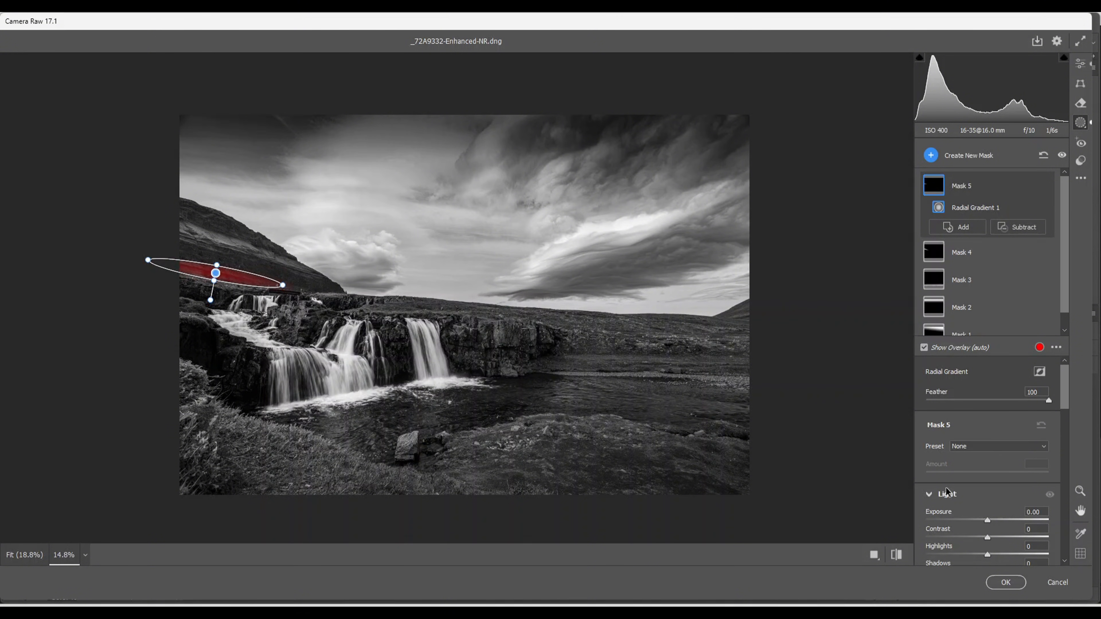
{"action": "left_click_drag", "start_coordinate": [989, 520], "coordinate": [998, 527]}
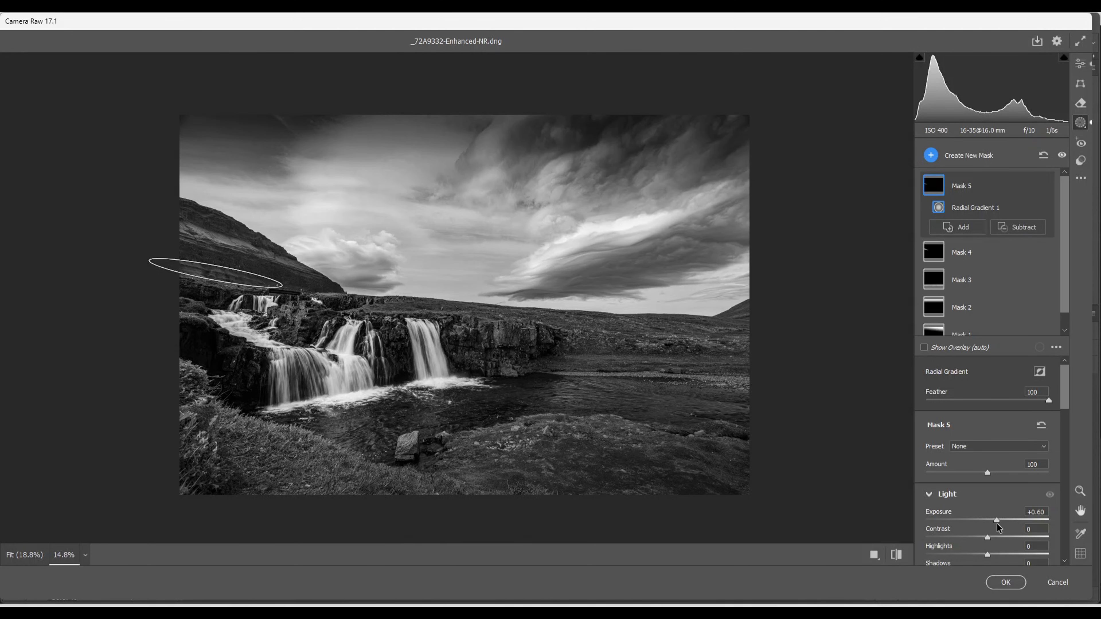
{"action": "left_click_drag", "start_coordinate": [997, 525], "coordinate": [997, 525]}
Add a long, flat radial gradient mask over the plain just below the horizon and set its Exposure to +0.85
{"action": "left_click", "coordinate": [932, 155]}
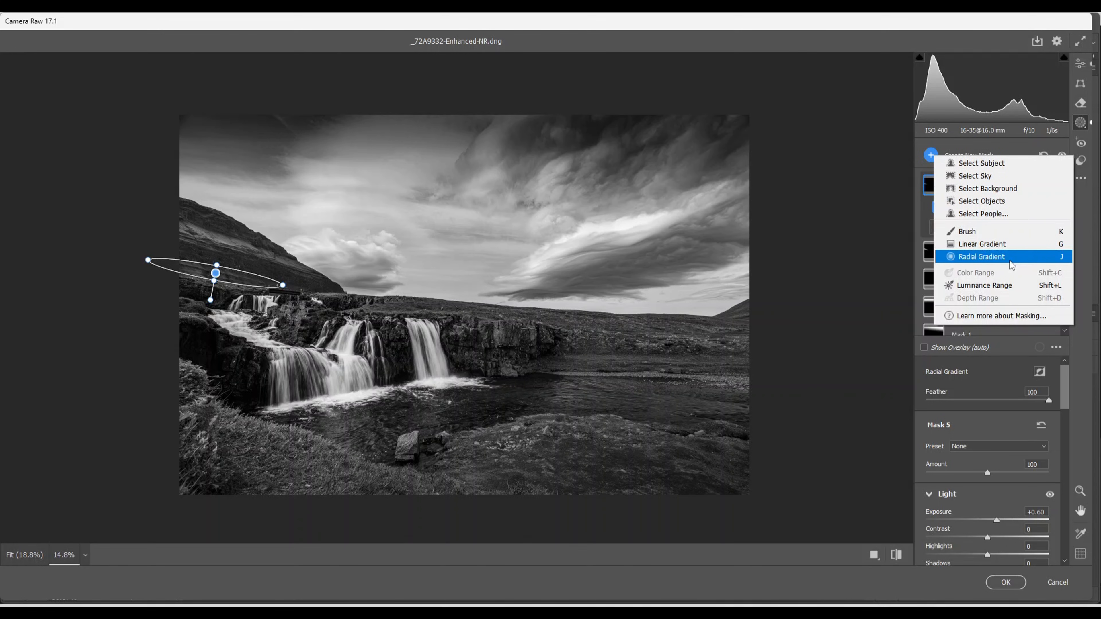
{"action": "left_click", "coordinate": [974, 256]}
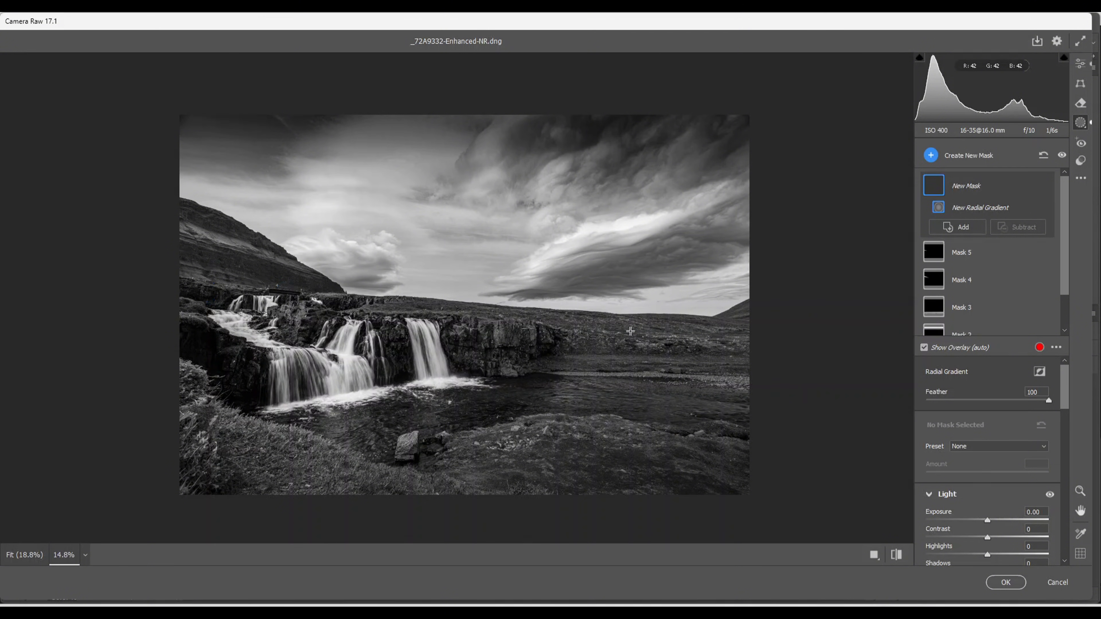
{"action": "left_click_drag", "start_coordinate": [630, 328], "coordinate": [779, 342]}
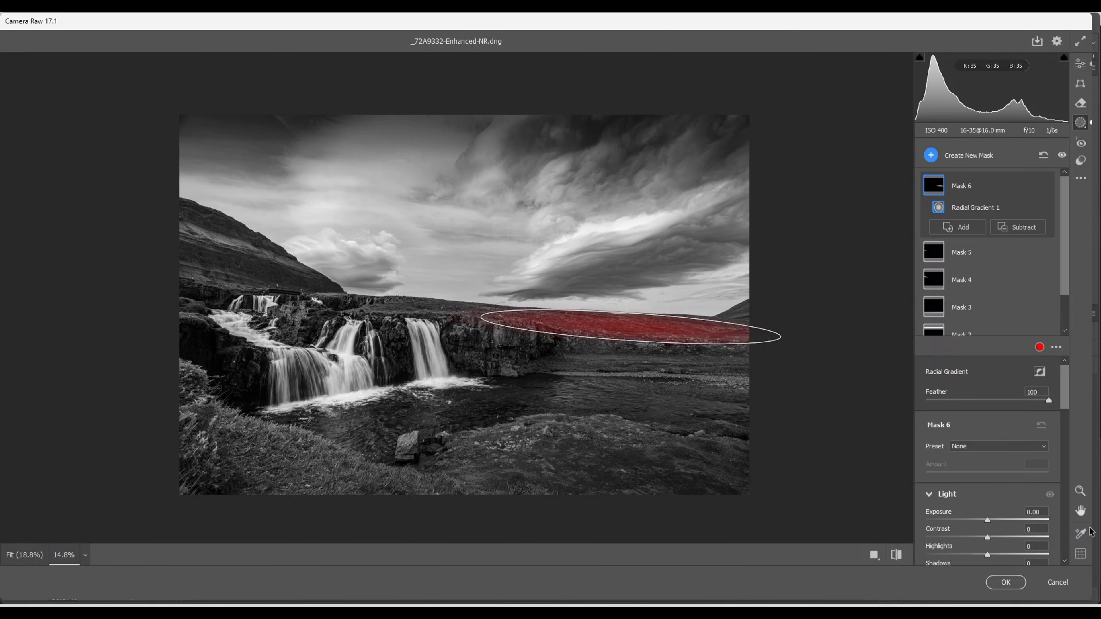
{"action": "left_click_drag", "start_coordinate": [988, 522], "coordinate": [1001, 525]}
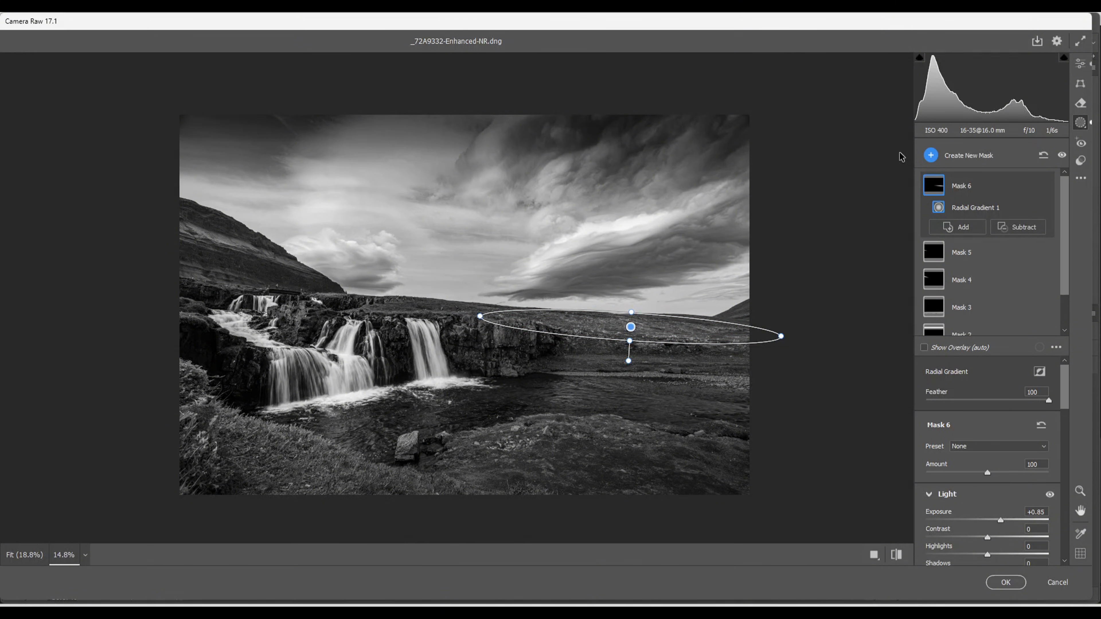
Add a flat radial gradient mask along the far bank just above the water and set its Exposure to +0.95
{"action": "left_click", "coordinate": [932, 157]}
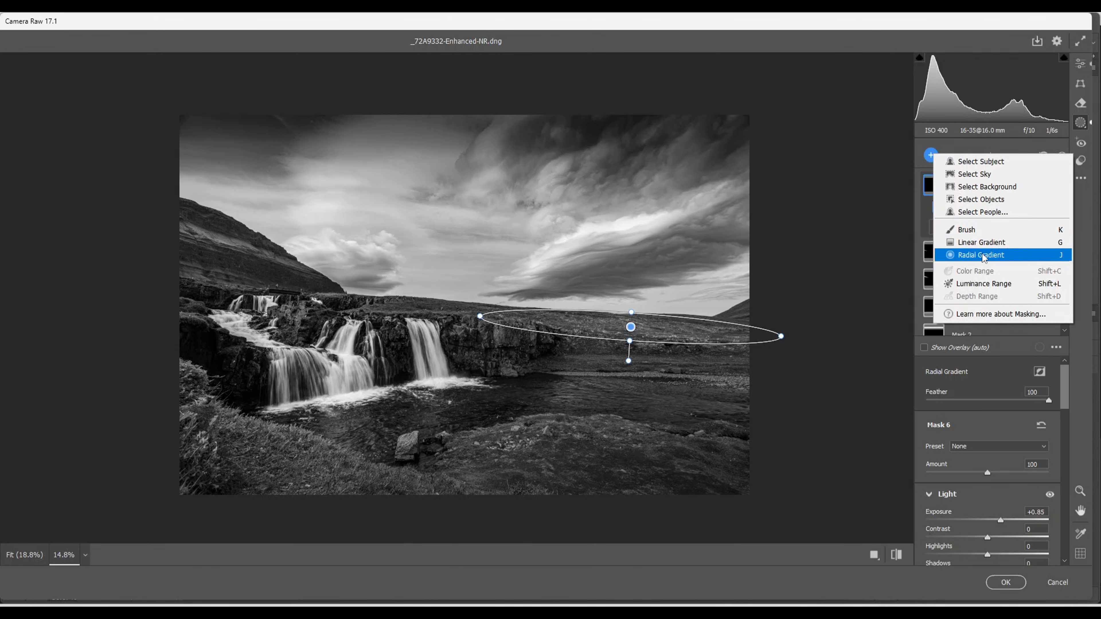
{"action": "left_click", "coordinate": [924, 347]}
{"action": "key", "text": "j"}
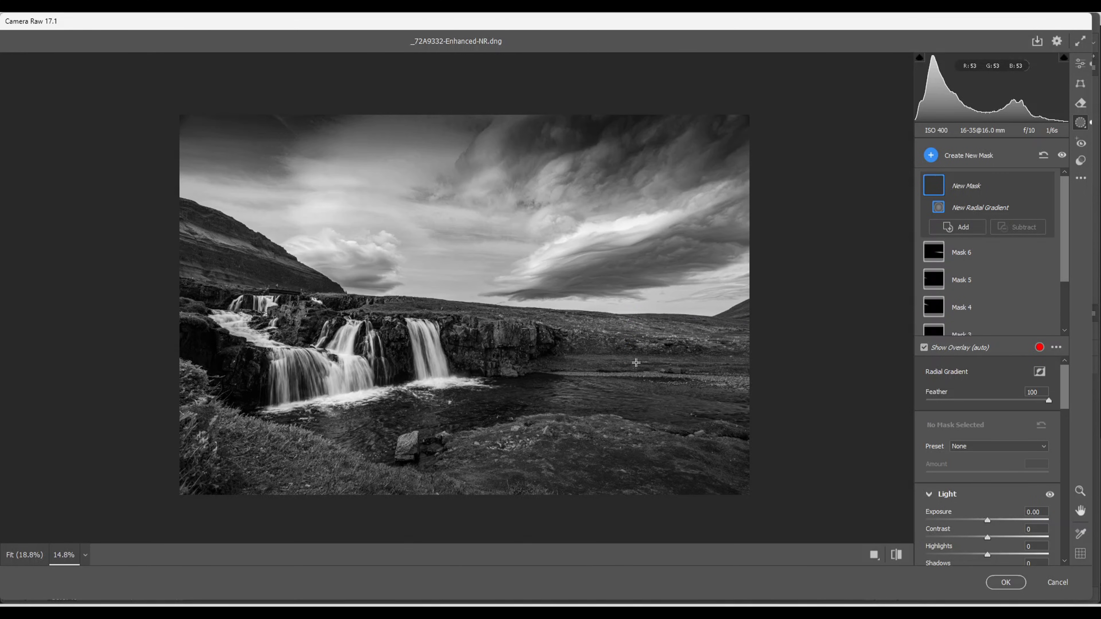
{"action": "left_click_drag", "start_coordinate": [636, 363], "coordinate": [722, 369]}
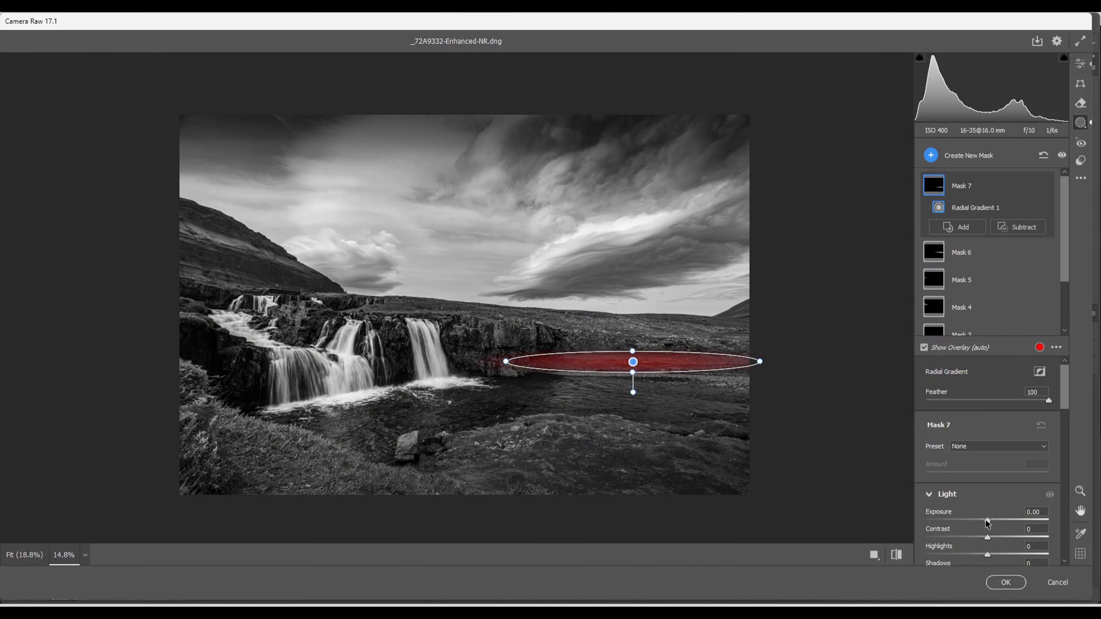
{"action": "left_click_drag", "start_coordinate": [987, 521], "coordinate": [992, 520]}
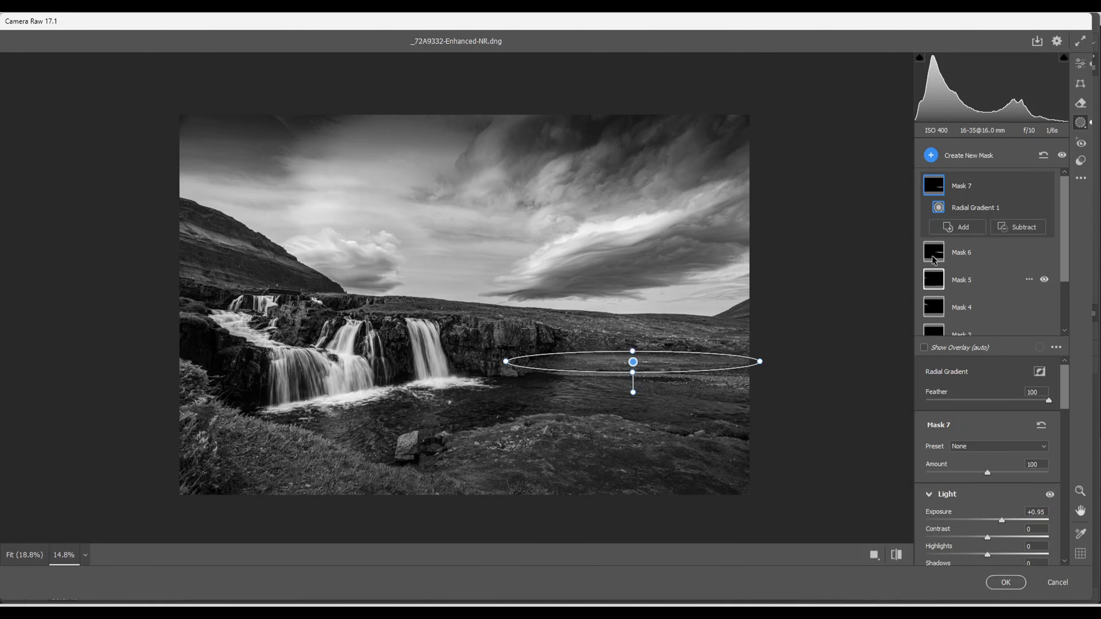
Add a small, flat radial gradient mask on the far shoreline at the photo's right edge and set its Exposure to +0.45
{"action": "left_click", "coordinate": [931, 156]}
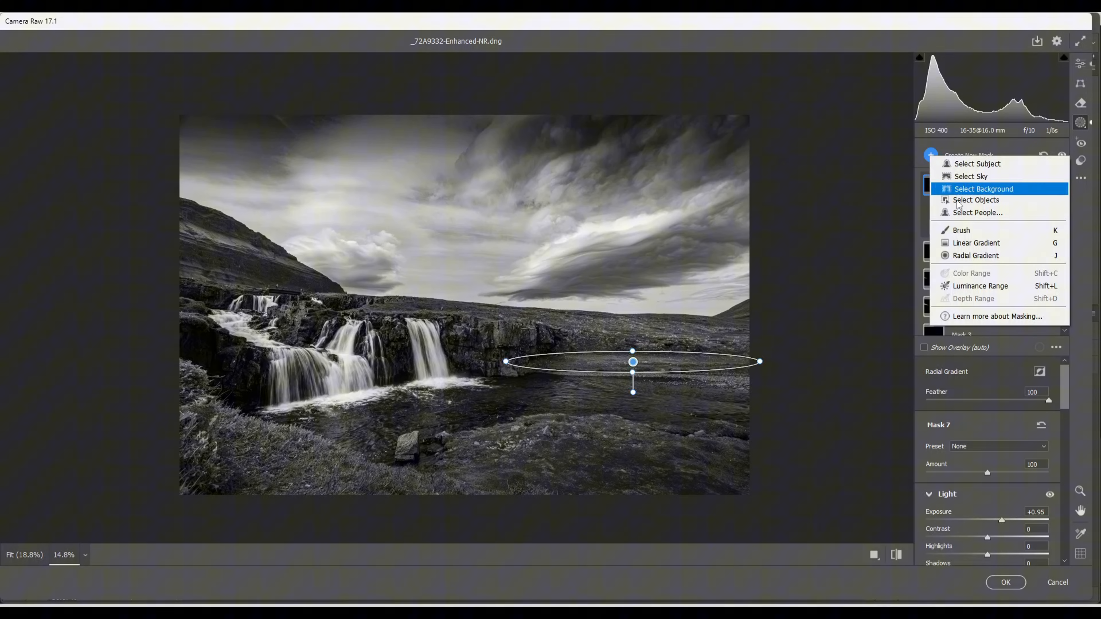
{"action": "left_click", "coordinate": [963, 257]}
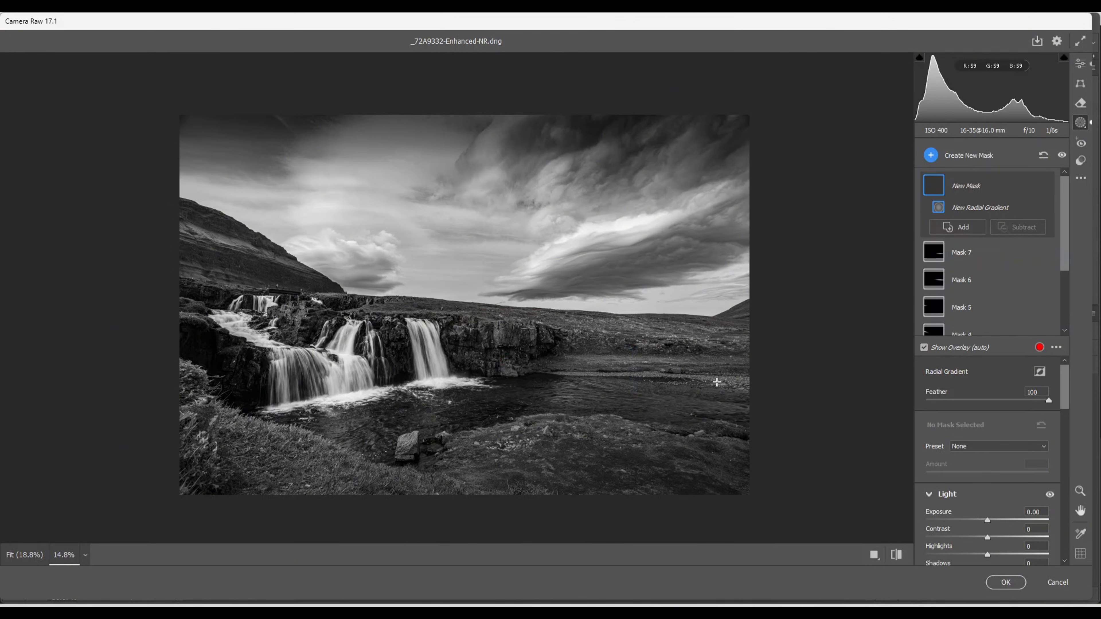
{"action": "left_click_drag", "start_coordinate": [717, 382], "coordinate": [762, 389]}
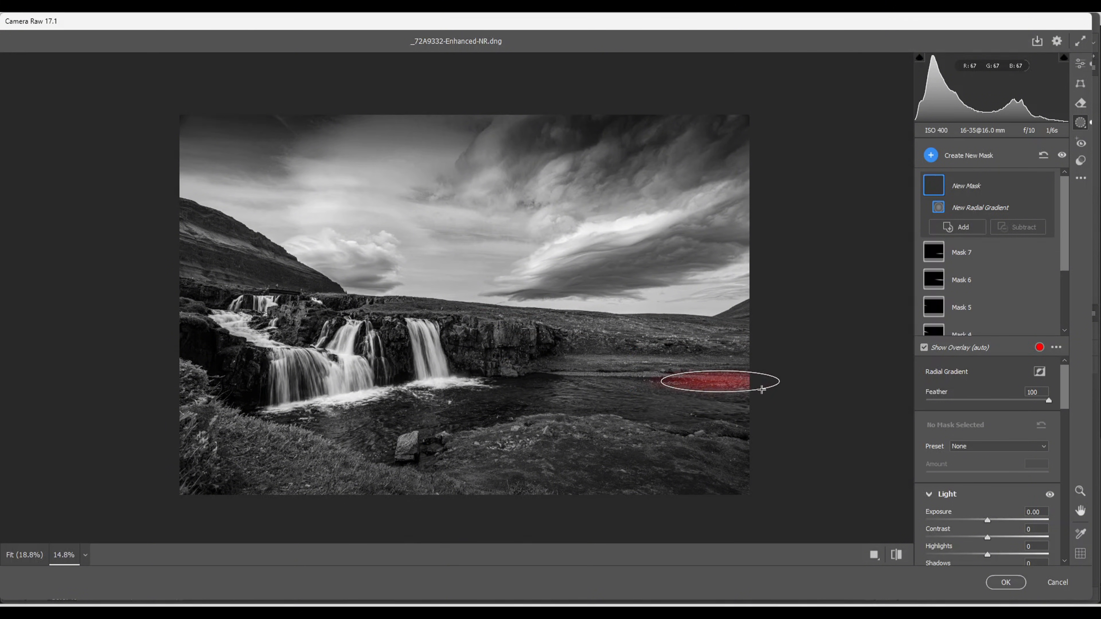
{"action": "left_click_drag", "start_coordinate": [988, 521], "coordinate": [993, 521]}
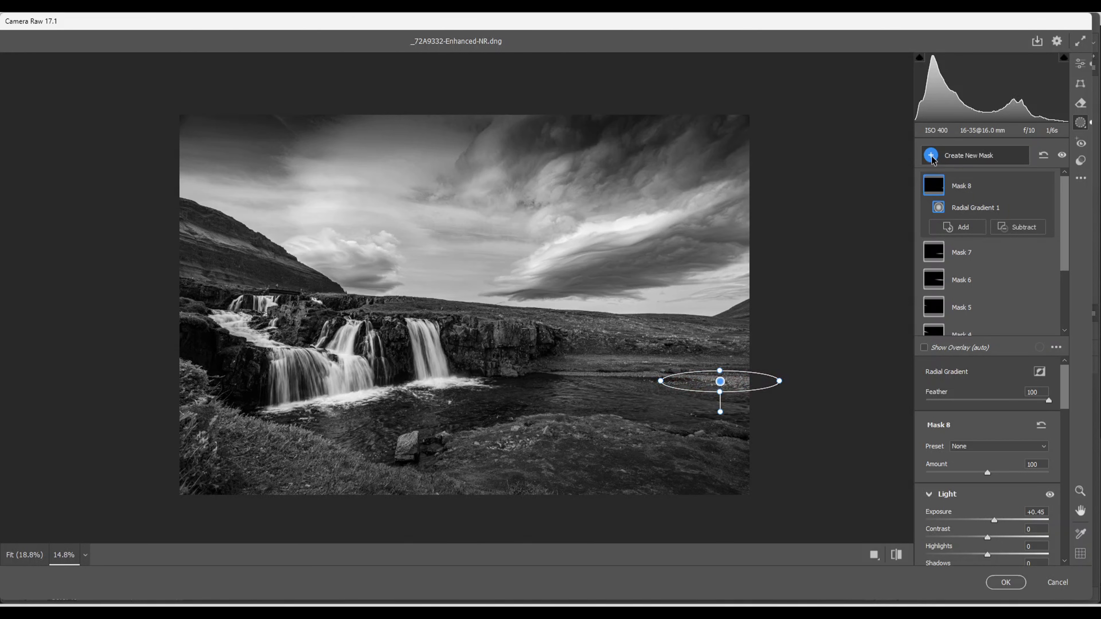
Add a very thin, long radial gradient mask along the waterline of the far bank and set its Exposure to +0.50
{"action": "left_click", "coordinate": [931, 156]}
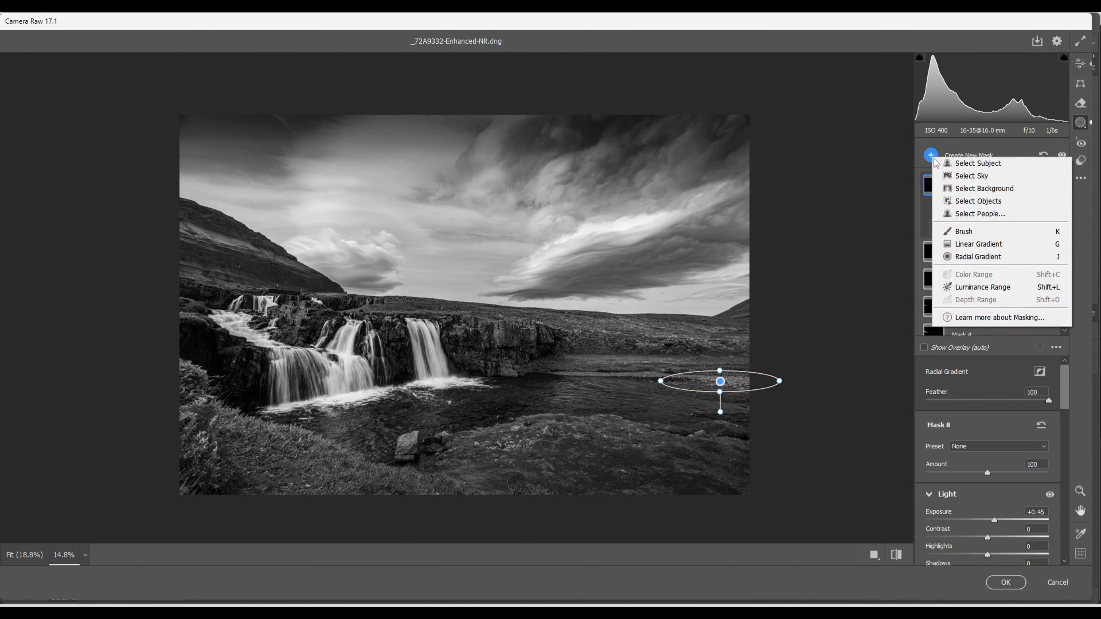
{"action": "left_click", "coordinate": [964, 258]}
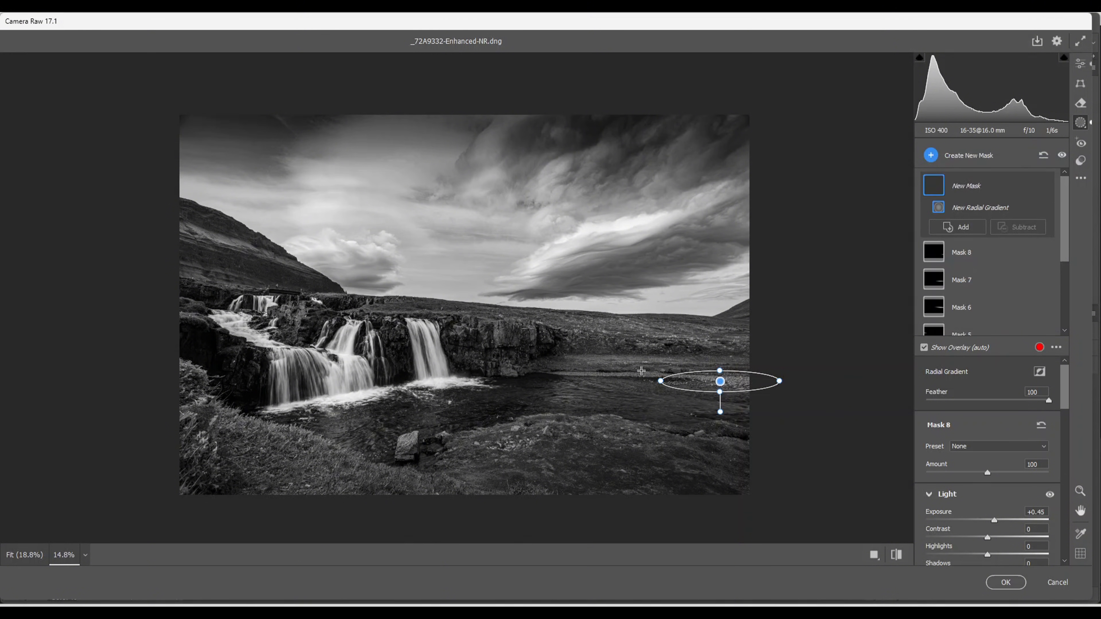
{"action": "left_click_drag", "start_coordinate": [625, 373], "coordinate": [689, 376]}
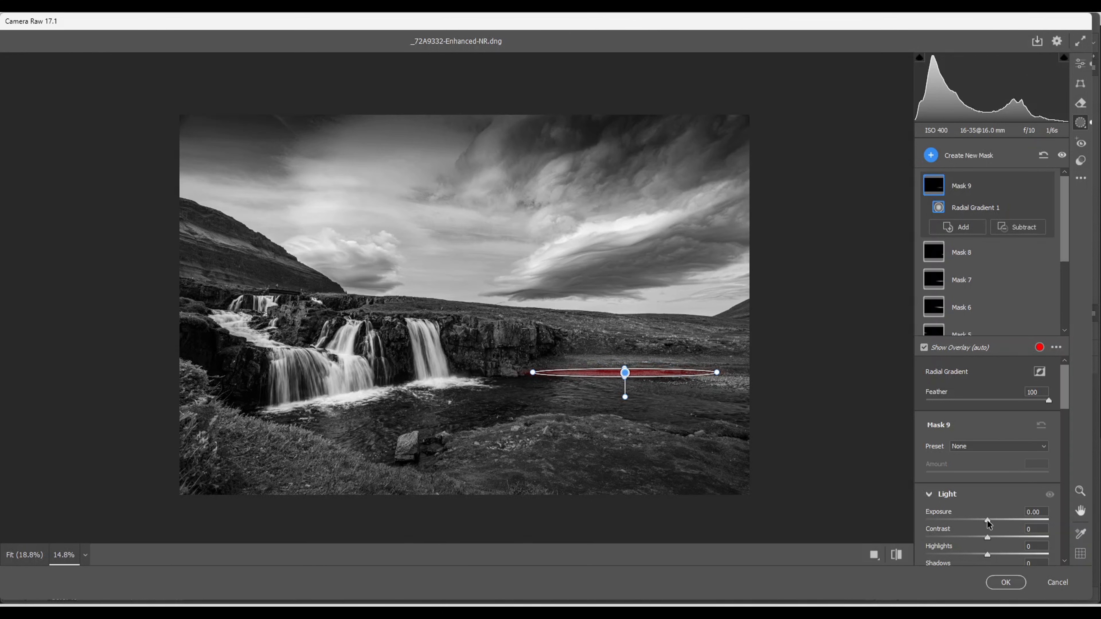
{"action": "left_click_drag", "start_coordinate": [988, 524], "coordinate": [998, 525]}
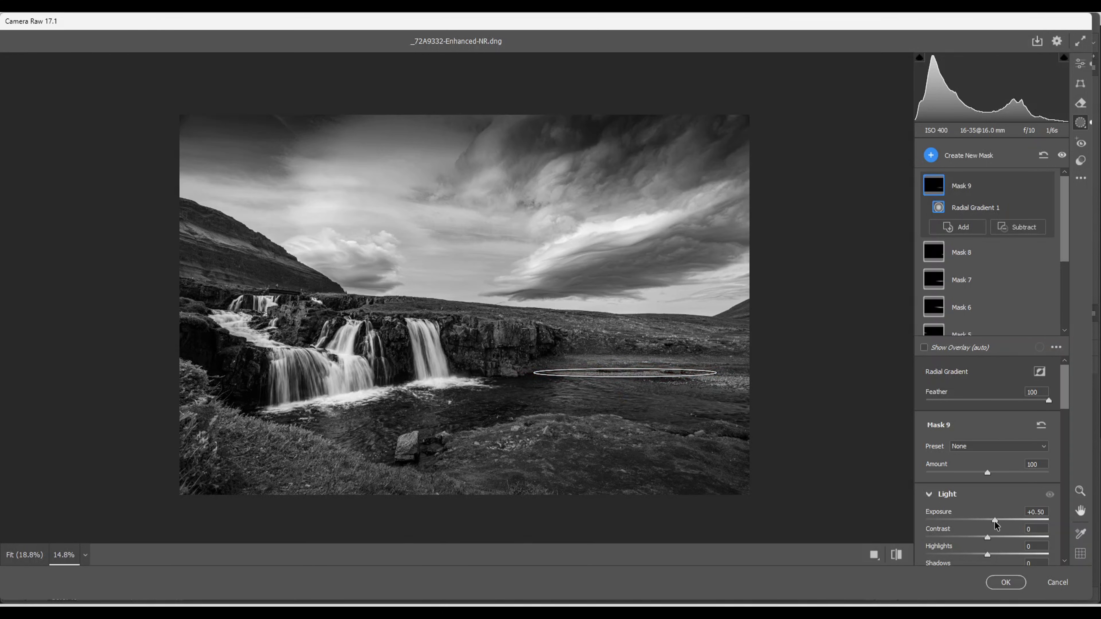
Add a small upright oval radial gradient mask on the cliff face beside the single waterfall and set its Exposure to +0.60
{"action": "left_click", "coordinate": [931, 156]}
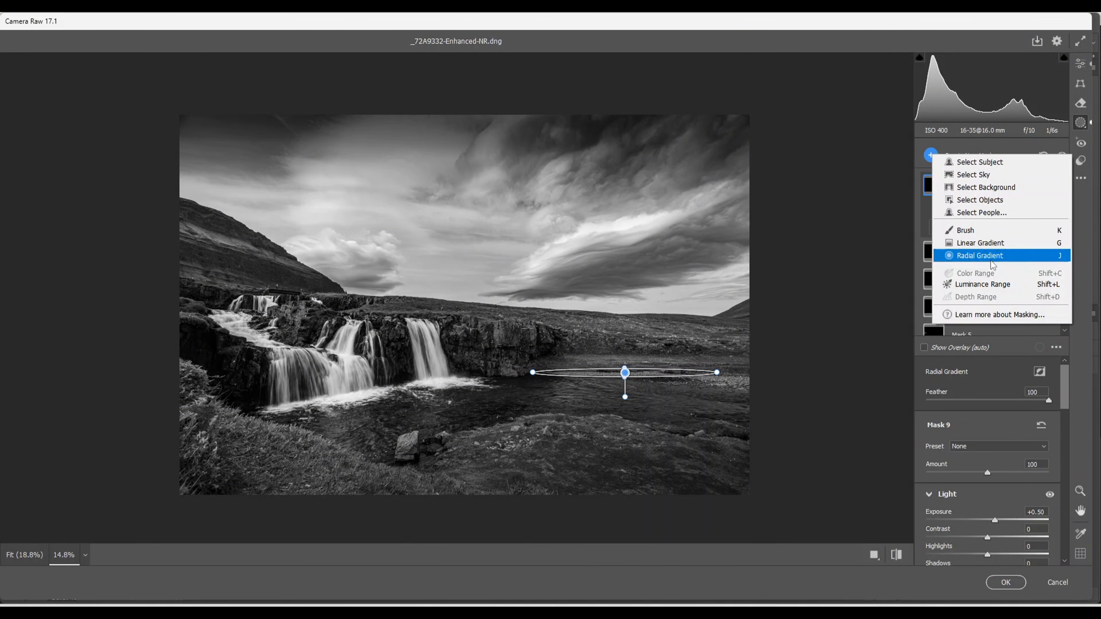
{"action": "left_click", "coordinate": [973, 257]}
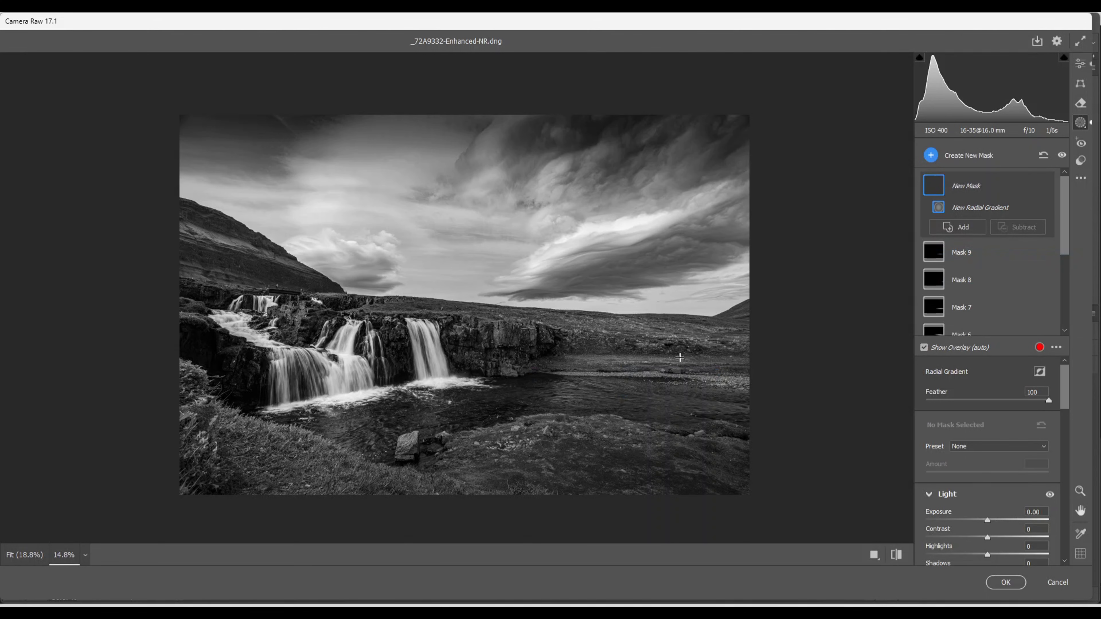
{"action": "left_click_drag", "start_coordinate": [497, 336], "coordinate": [508, 350]}
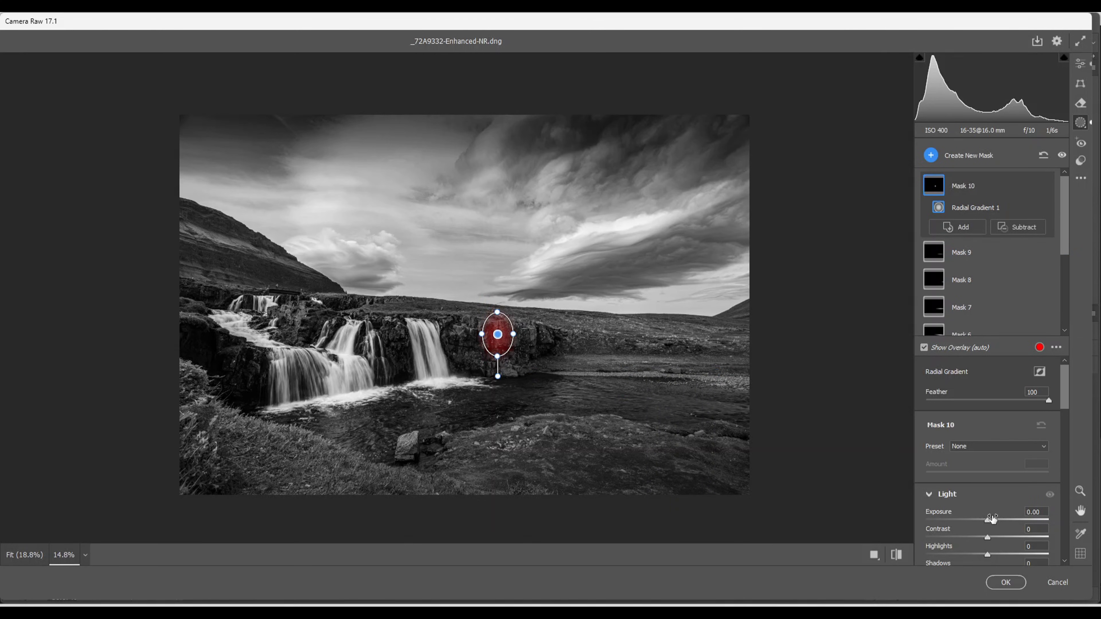
{"action": "left_click_drag", "start_coordinate": [988, 522], "coordinate": [998, 525]}
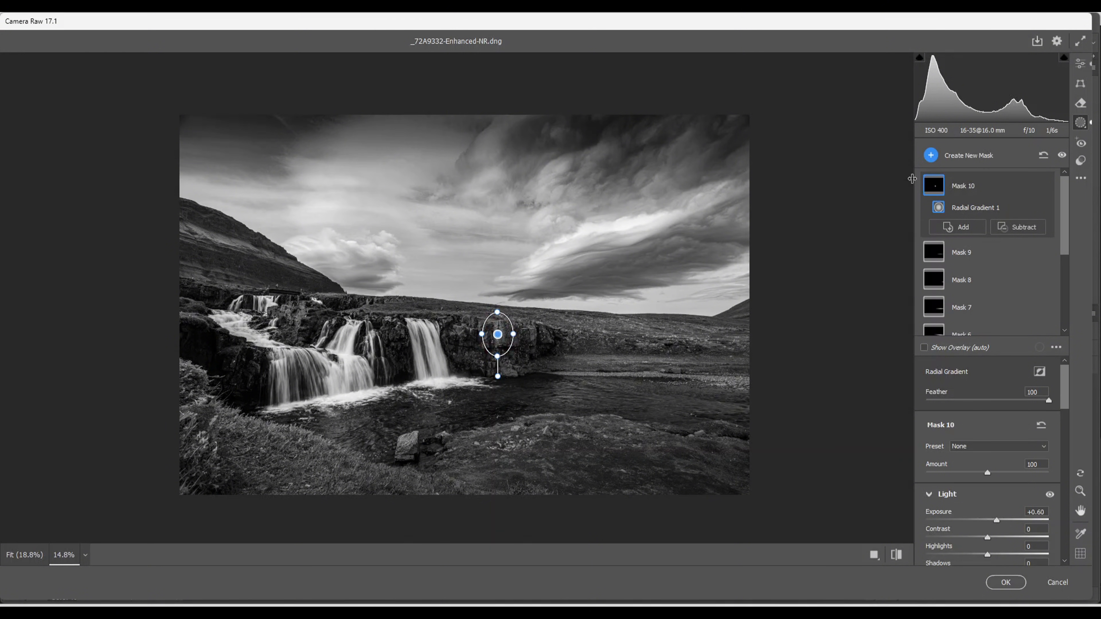
Add a small round radial gradient mask at the foot of the cliff just above the water and set its Exposure to +0.55
{"action": "left_click", "coordinate": [930, 154]}
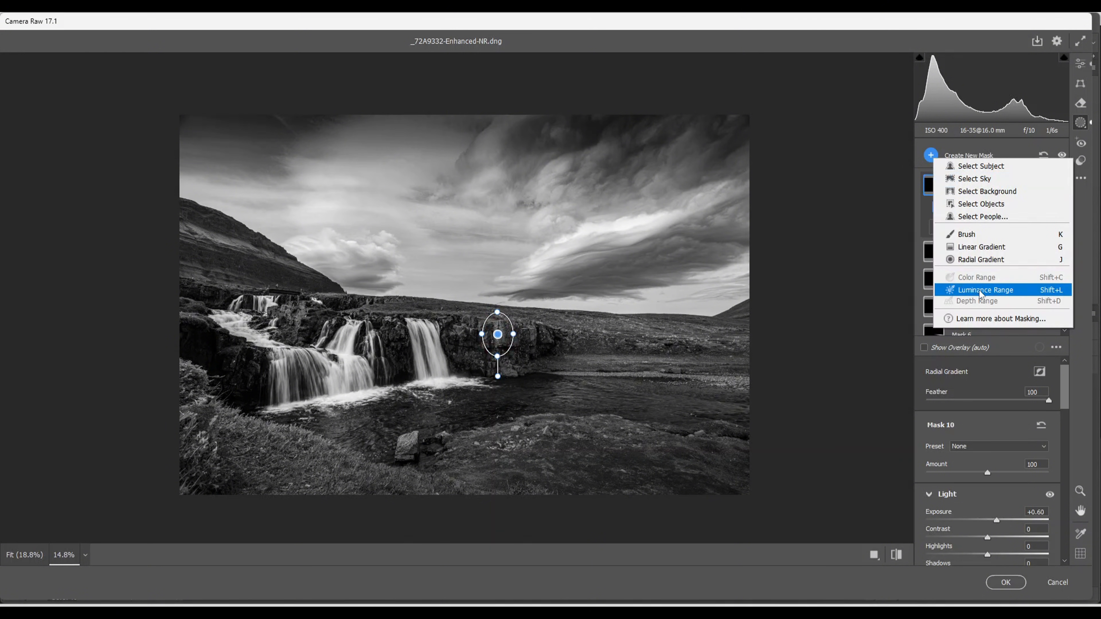
{"action": "left_click", "coordinate": [980, 258]}
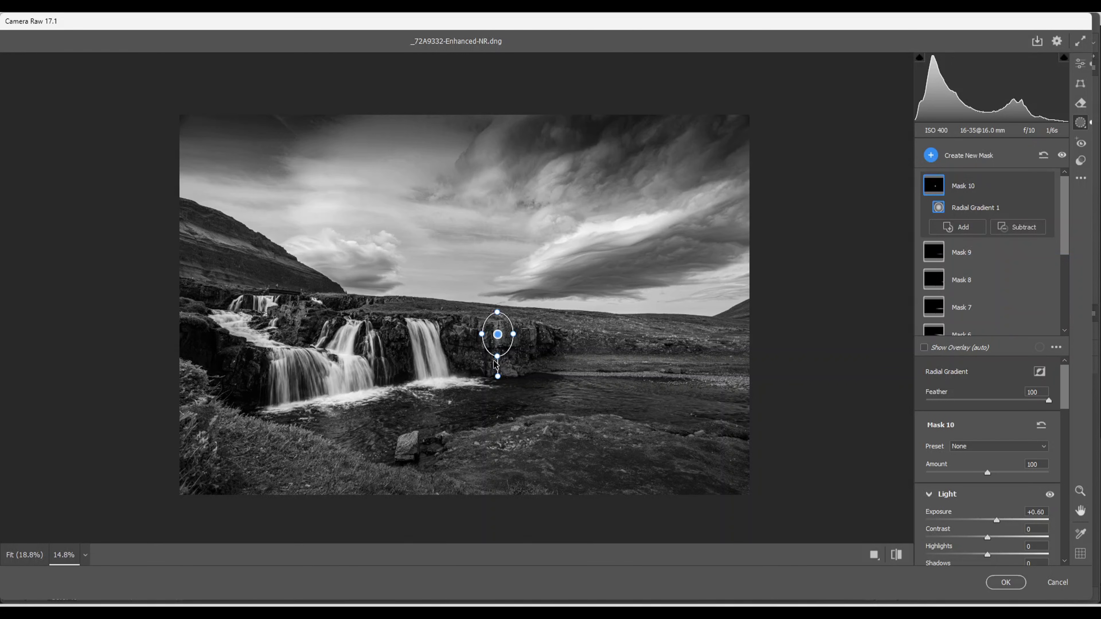
{"action": "left_click_drag", "start_coordinate": [498, 362], "coordinate": [507, 372]}
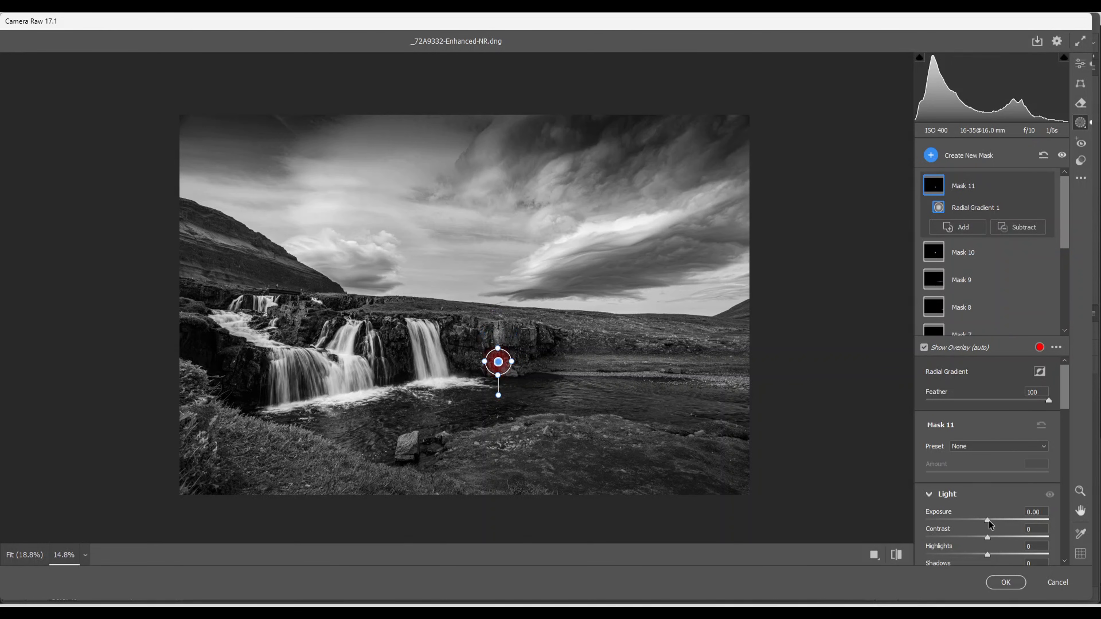
{"action": "left_click_drag", "start_coordinate": [995, 522], "coordinate": [996, 523]}
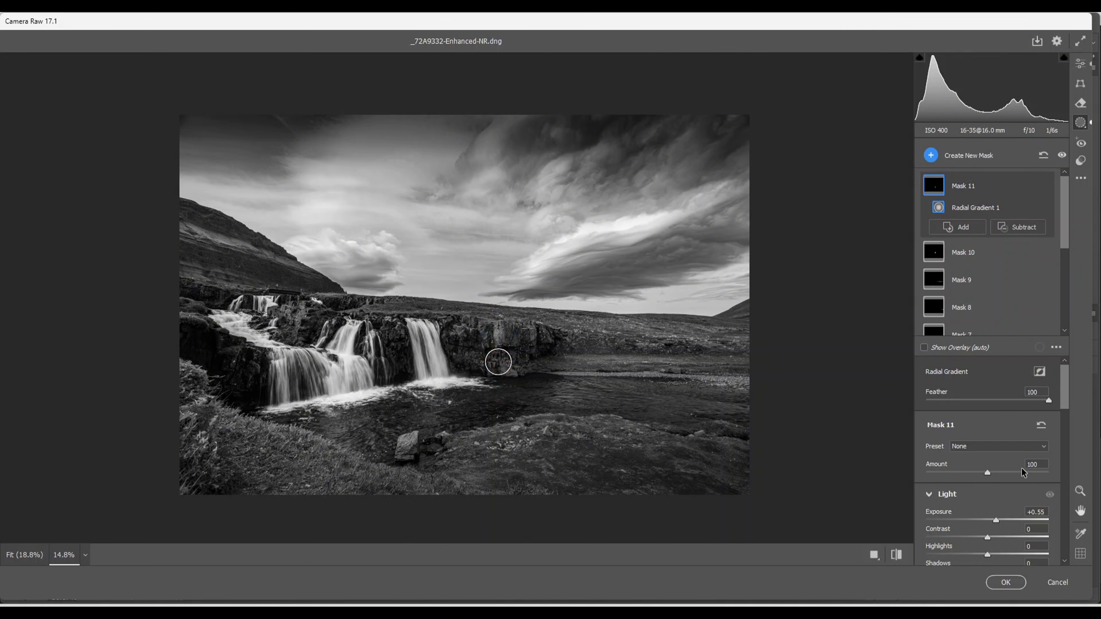
Add a wide radial gradient mask over the foreground rock shelf, shift it slightly lower and flatten it, and set its Exposure to +0.60
{"action": "left_click", "coordinate": [930, 155]}
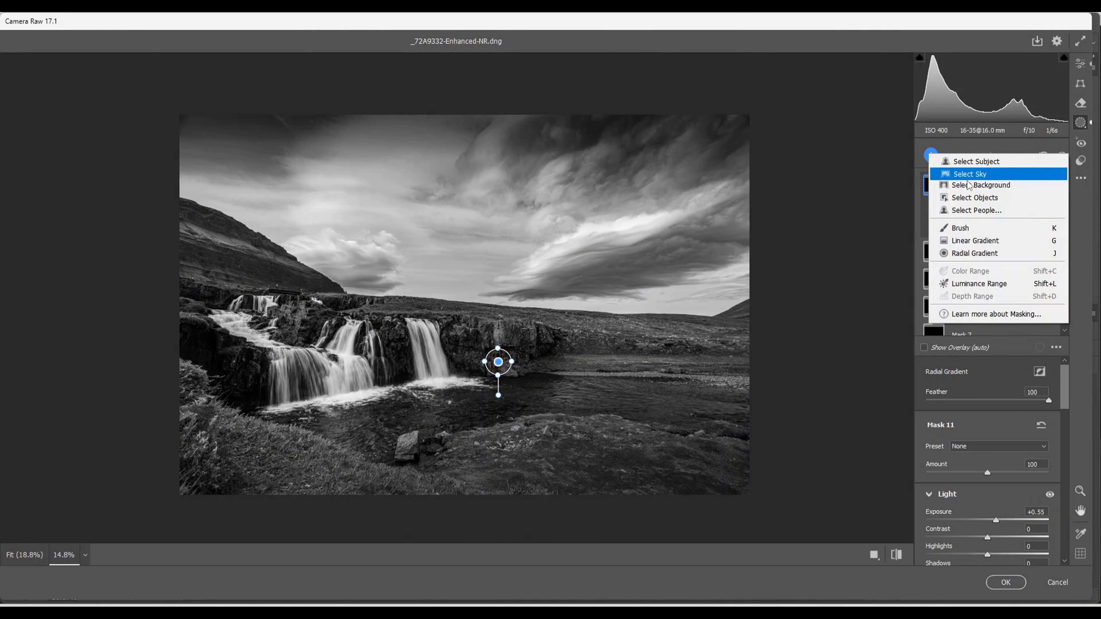
{"action": "left_click", "coordinate": [968, 253]}
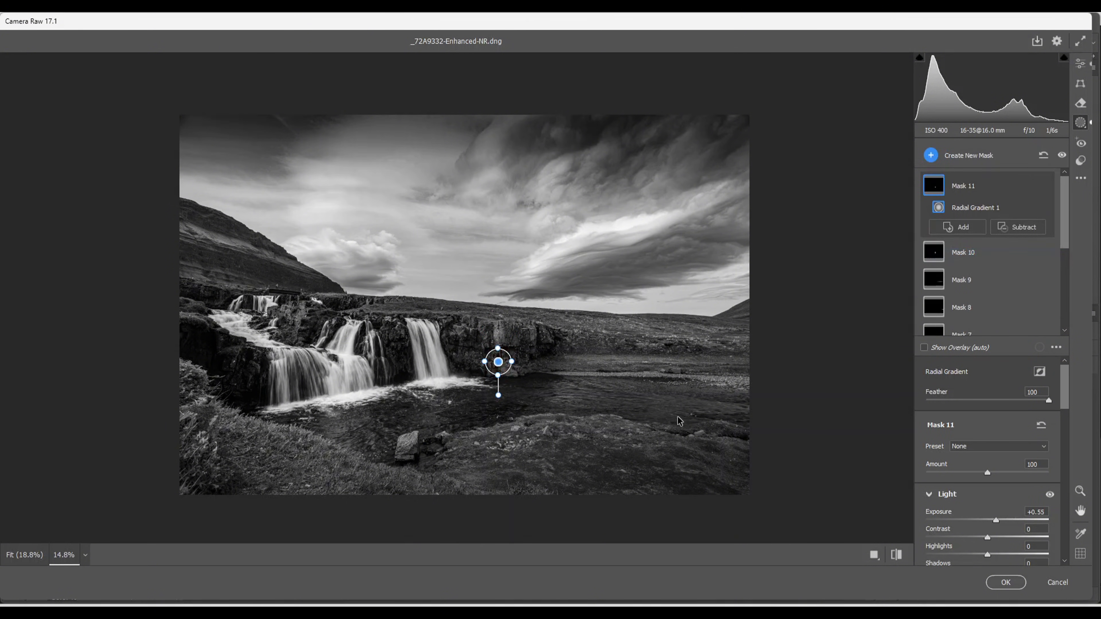
{"action": "left_click_drag", "start_coordinate": [565, 427], "coordinate": [679, 426]}
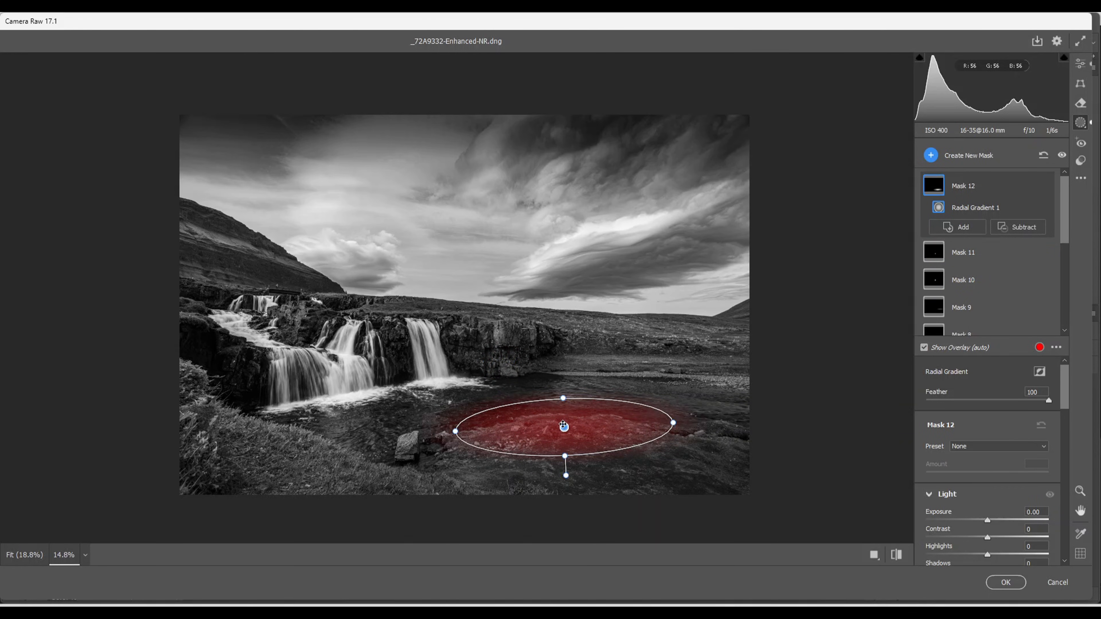
{"action": "left_click_drag", "start_coordinate": [567, 426], "coordinate": [571, 460]}
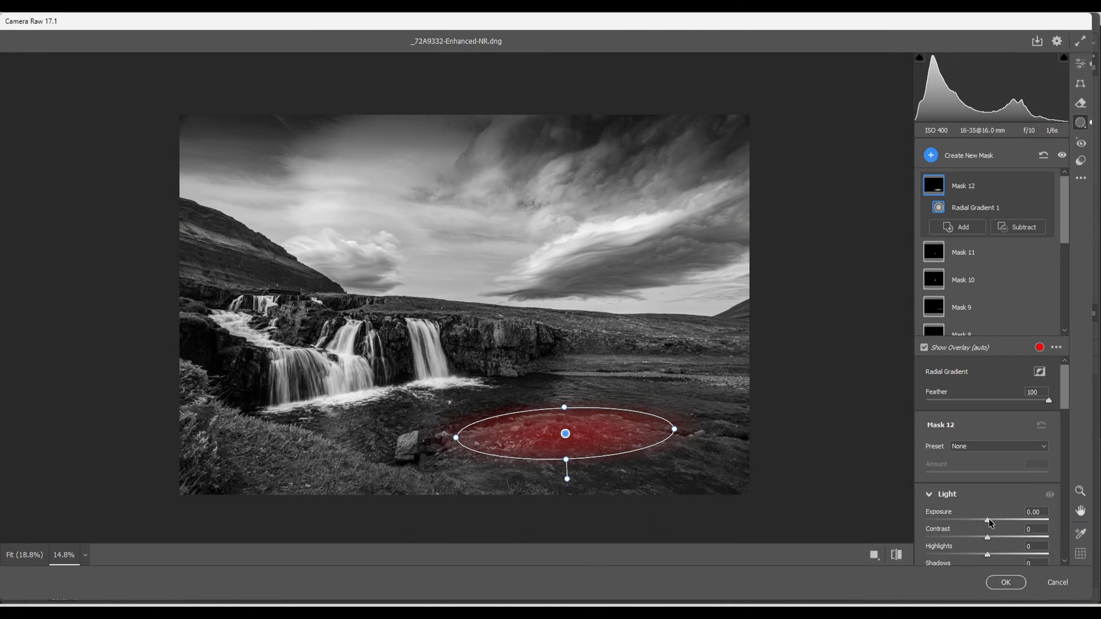
{"action": "left_click_drag", "start_coordinate": [986, 522], "coordinate": [994, 525]}
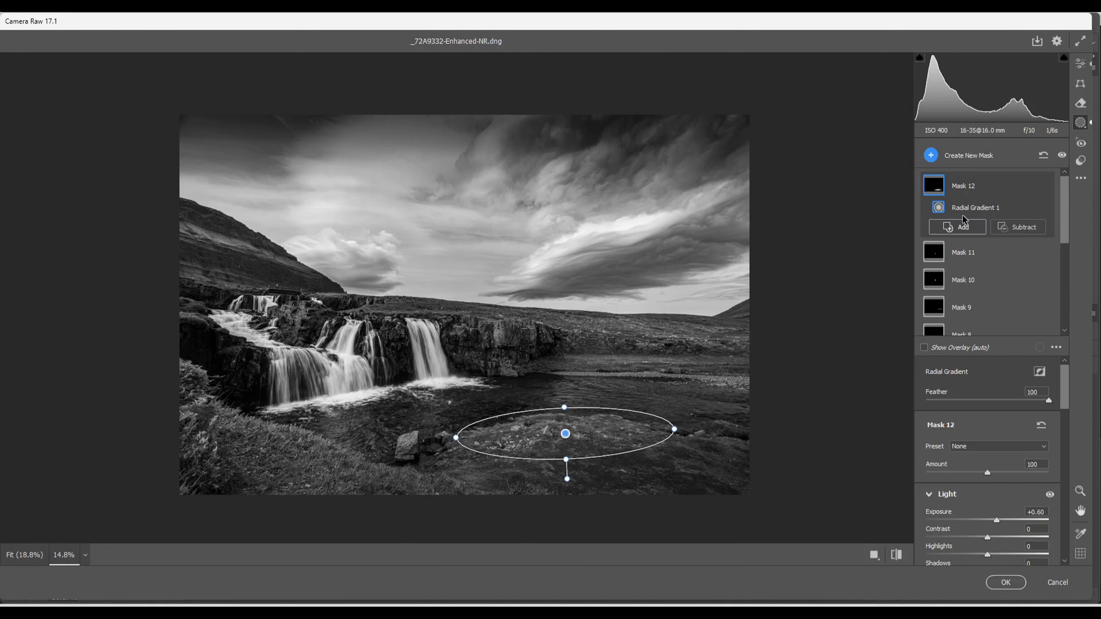
Add a long, tilted radial gradient mask along the grassy foreground slope and set its Exposure to +0.65
{"action": "left_click", "coordinate": [931, 155]}
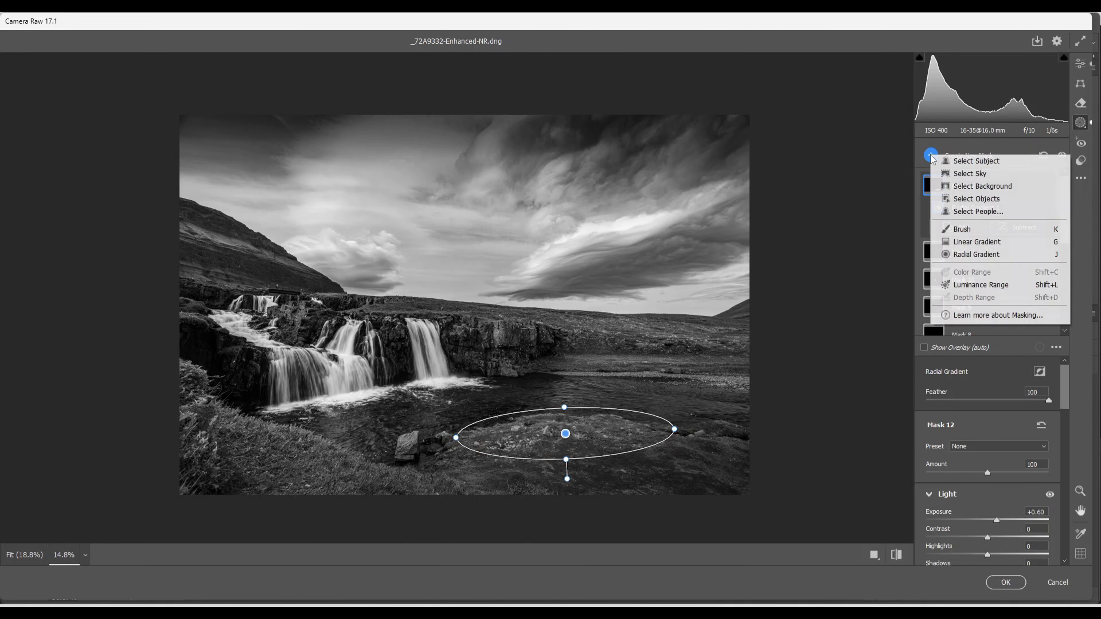
{"action": "left_click", "coordinate": [968, 254]}
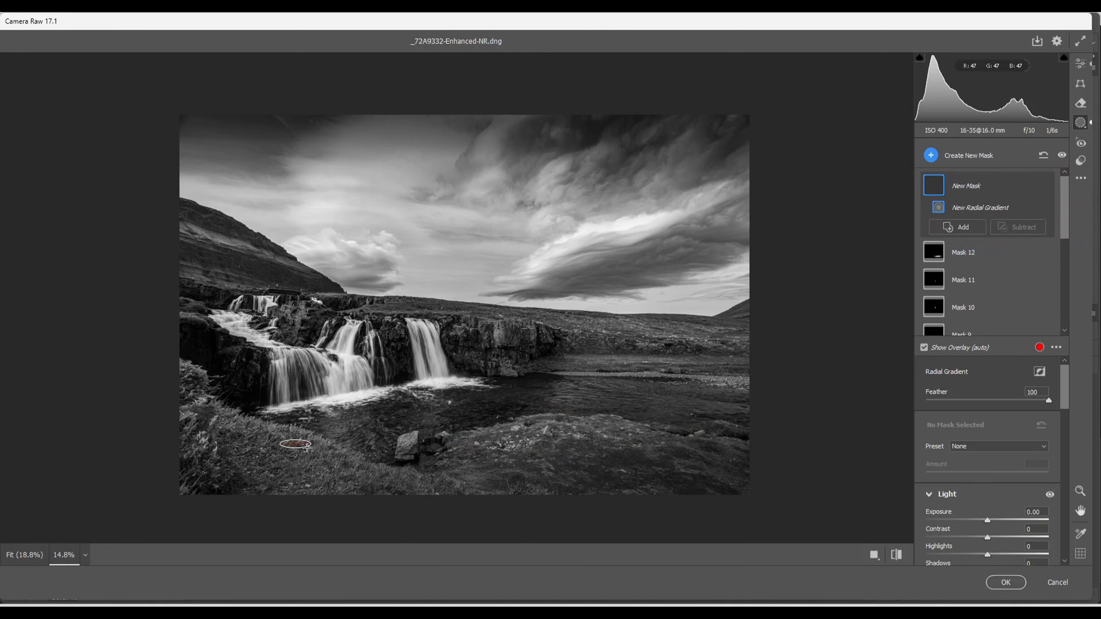
{"action": "left_click_drag", "start_coordinate": [295, 443], "coordinate": [435, 501]}
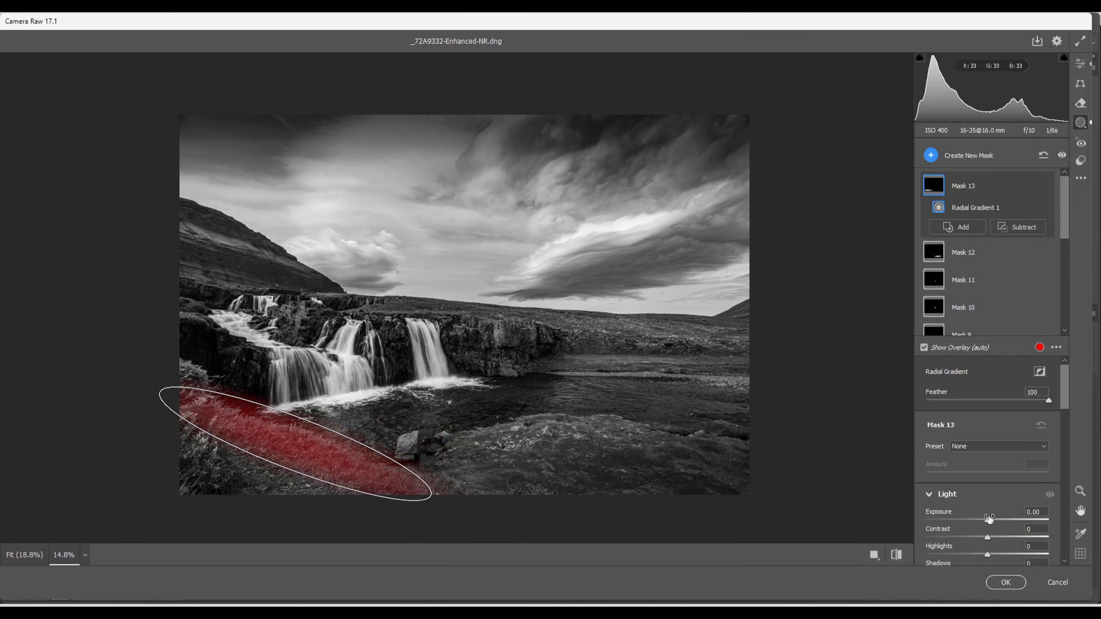
{"action": "left_click_drag", "start_coordinate": [988, 525], "coordinate": [996, 529]}
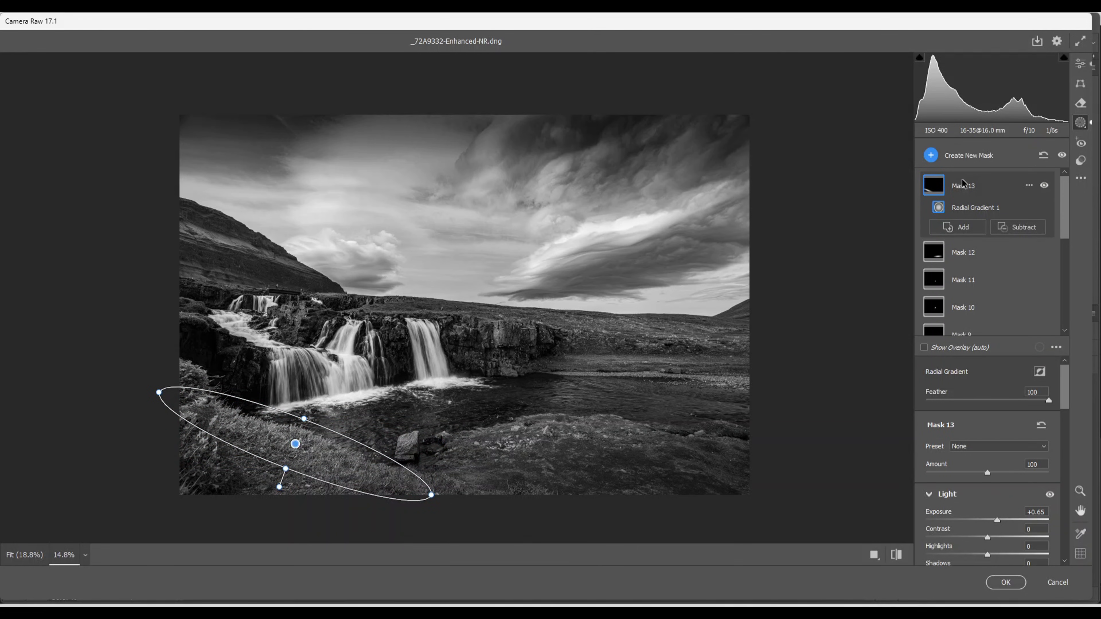
Add a tilted radial gradient mask over the dark rocks beside the main waterfall, set its Shadows to +51, and lengthen the ellipse
{"action": "left_click", "coordinate": [931, 157]}
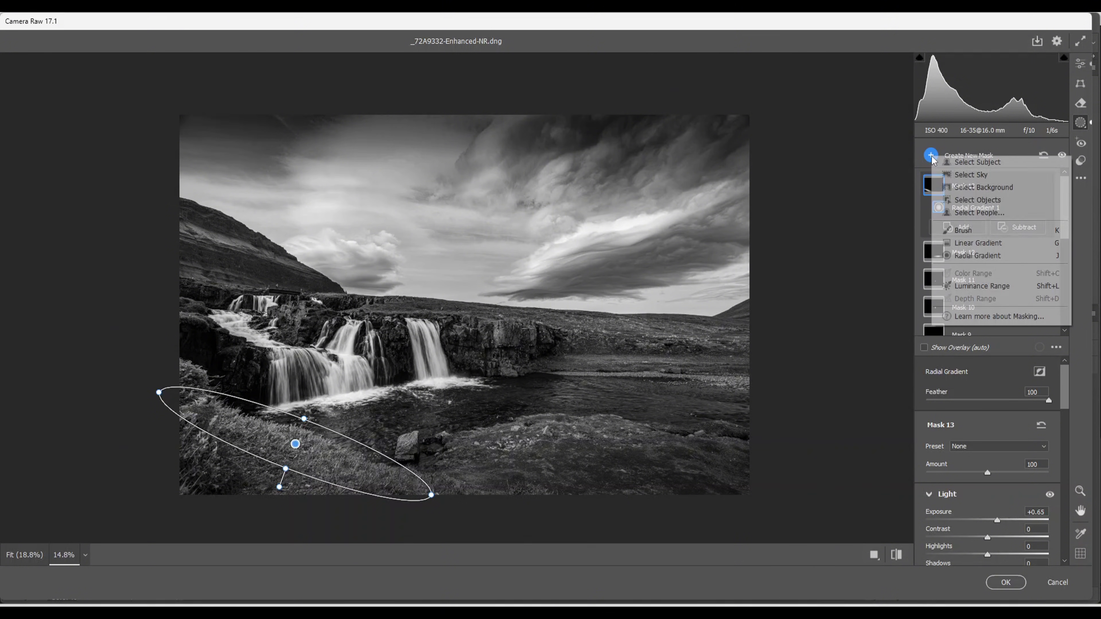
{"action": "left_click", "coordinate": [983, 259]}
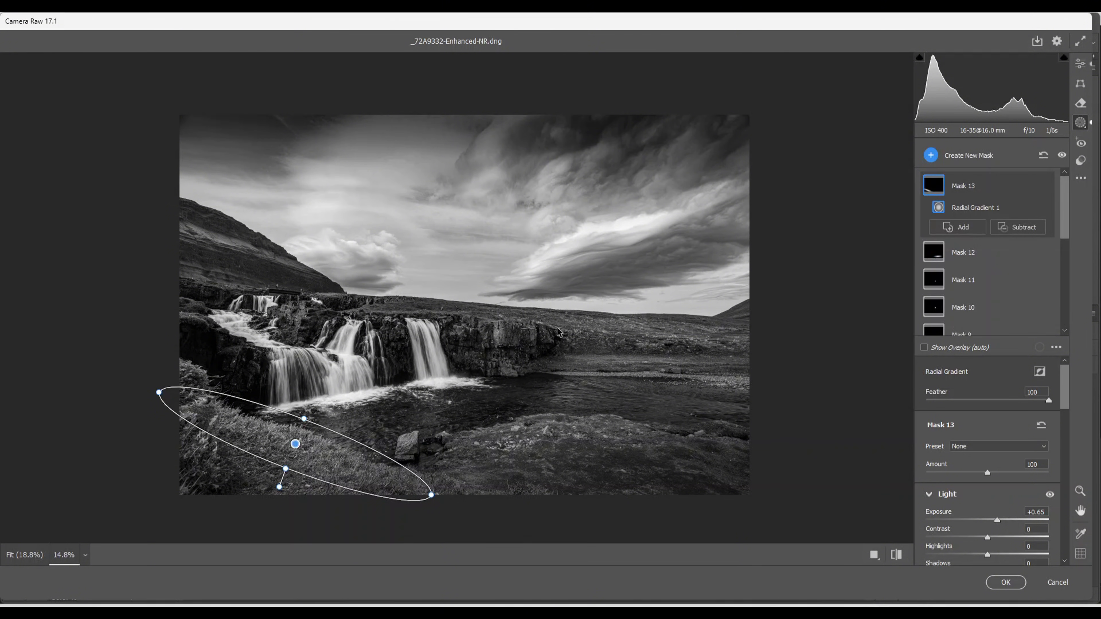
{"action": "left_click_drag", "start_coordinate": [218, 363], "coordinate": [273, 396]}
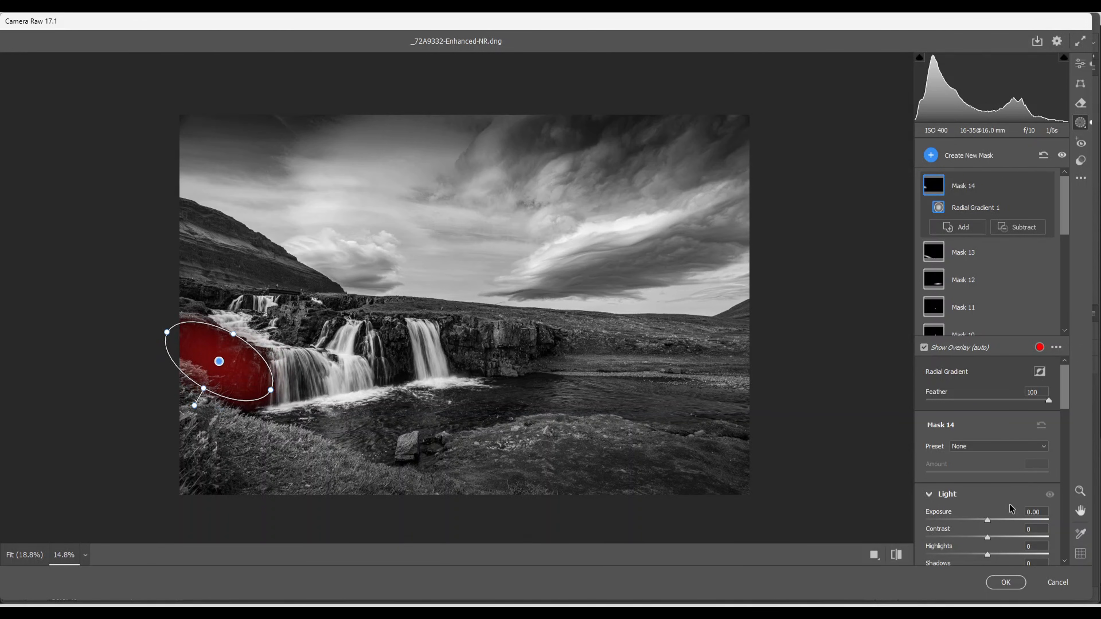
{"action": "scroll", "coordinate": [1008, 502], "scroll_direction": "down", "scroll_amount": 2}
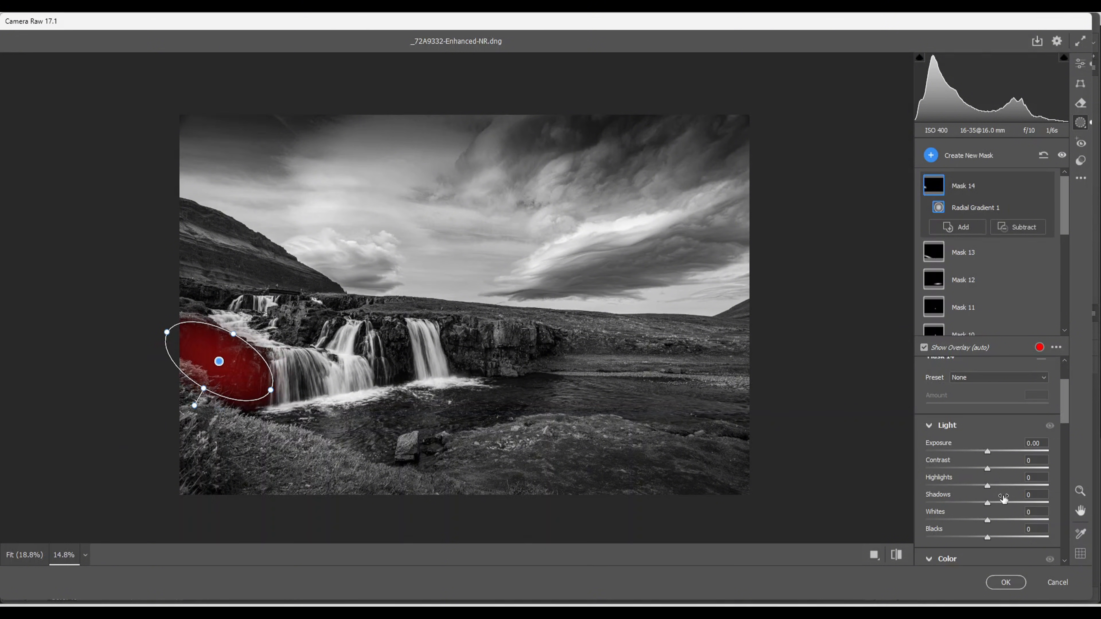
{"action": "left_click_drag", "start_coordinate": [989, 506], "coordinate": [994, 508]}
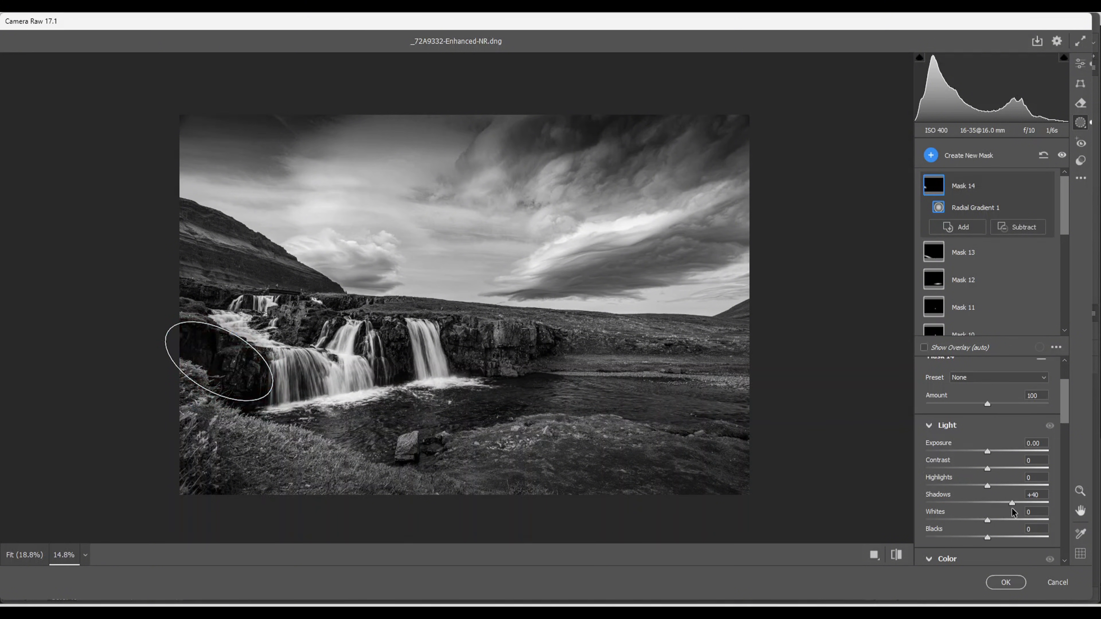
{"action": "left_click_drag", "start_coordinate": [1019, 510], "coordinate": [1019, 510]}
{"action": "left_click_drag", "start_coordinate": [167, 330], "coordinate": [145, 314]}
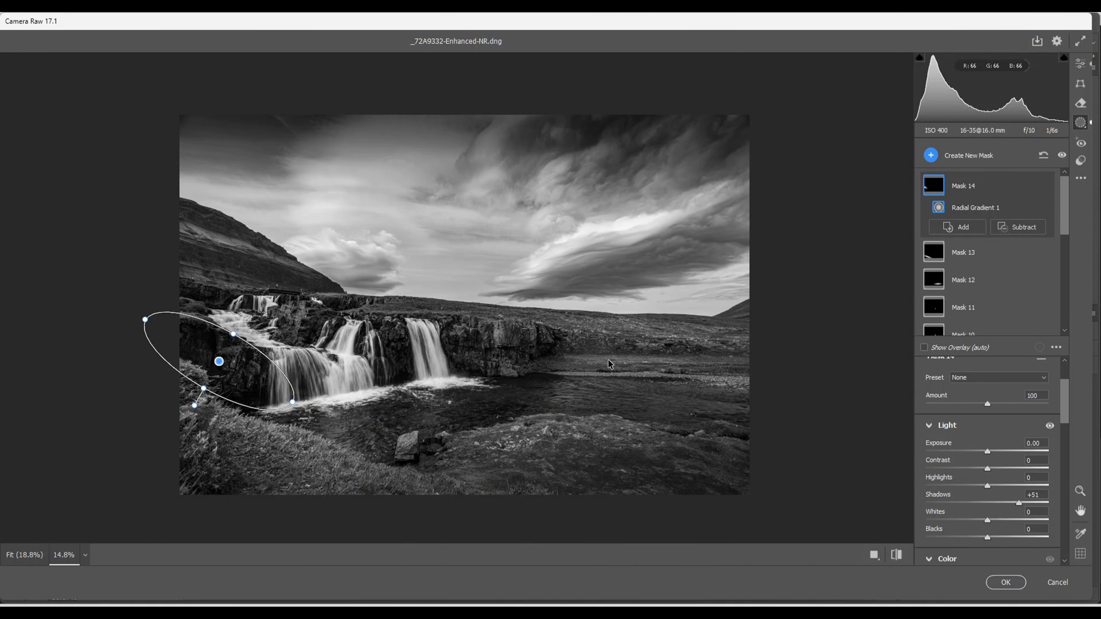
Add a slightly tilted radial gradient mask over the water below the main waterfall, flatten it slightly, and set its Exposure to +0.95
{"action": "left_click", "coordinate": [930, 156]}
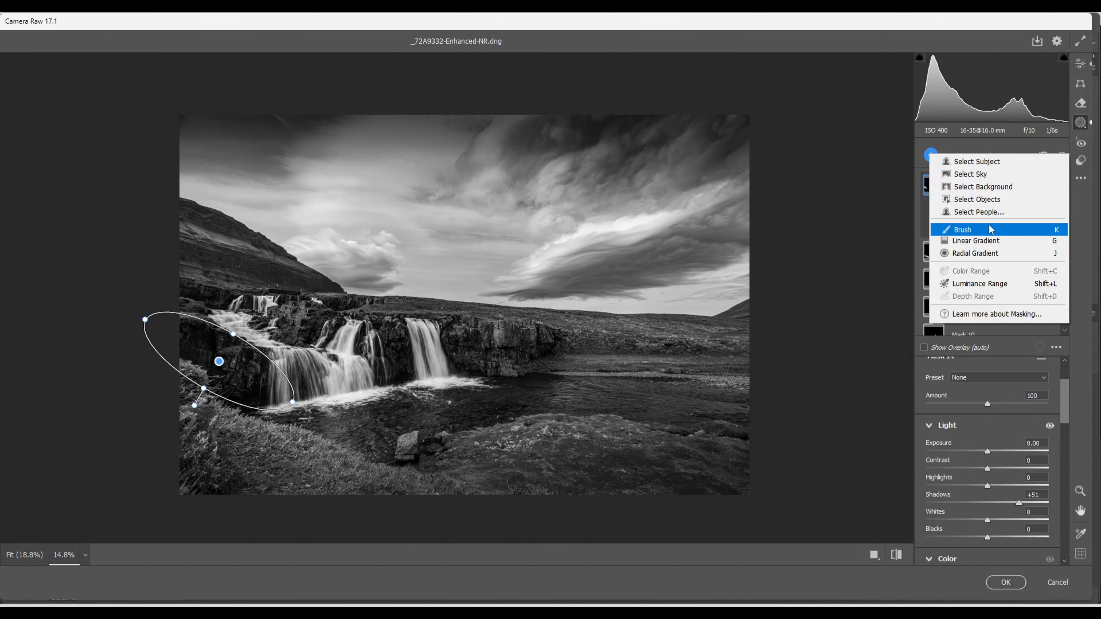
{"action": "left_click", "coordinate": [964, 256]}
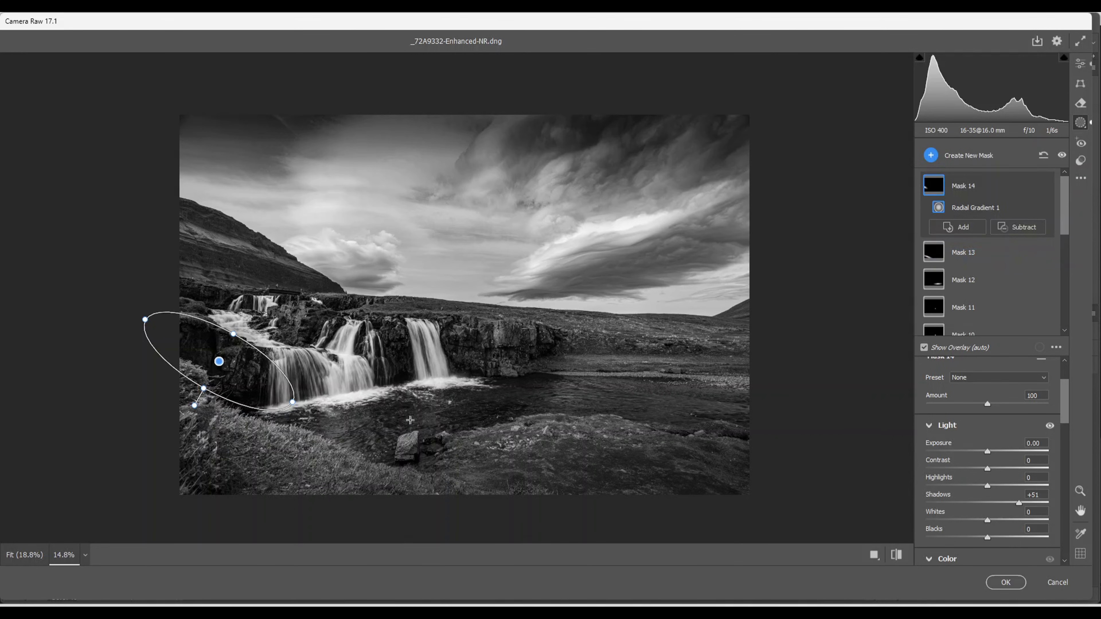
{"action": "left_click_drag", "start_coordinate": [373, 420], "coordinate": [473, 403]}
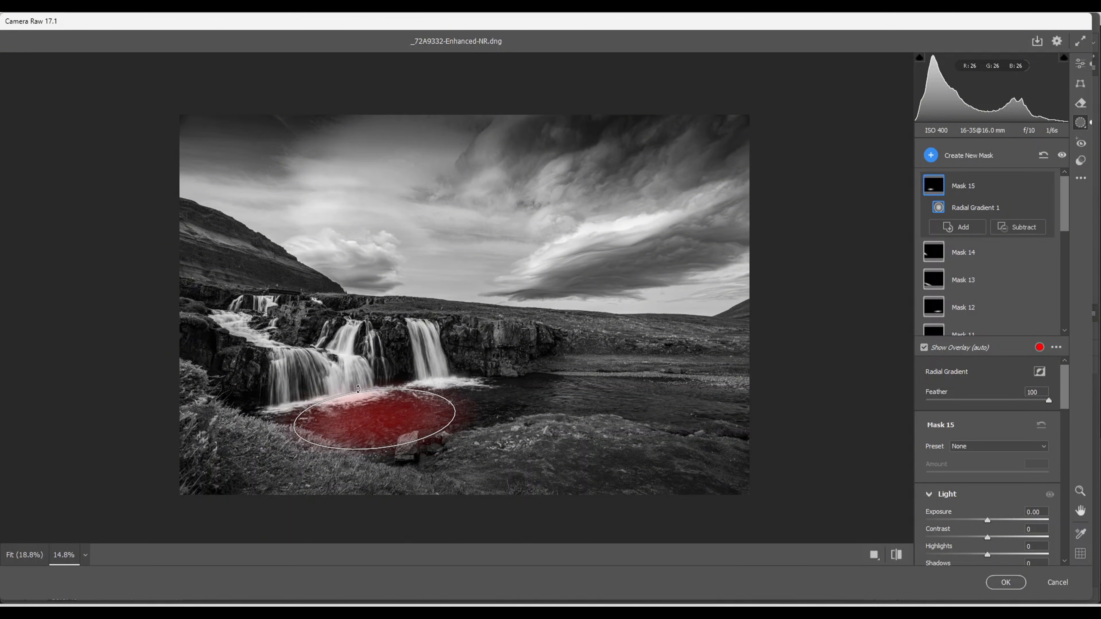
{"action": "left_click_drag", "start_coordinate": [368, 389], "coordinate": [369, 393]}
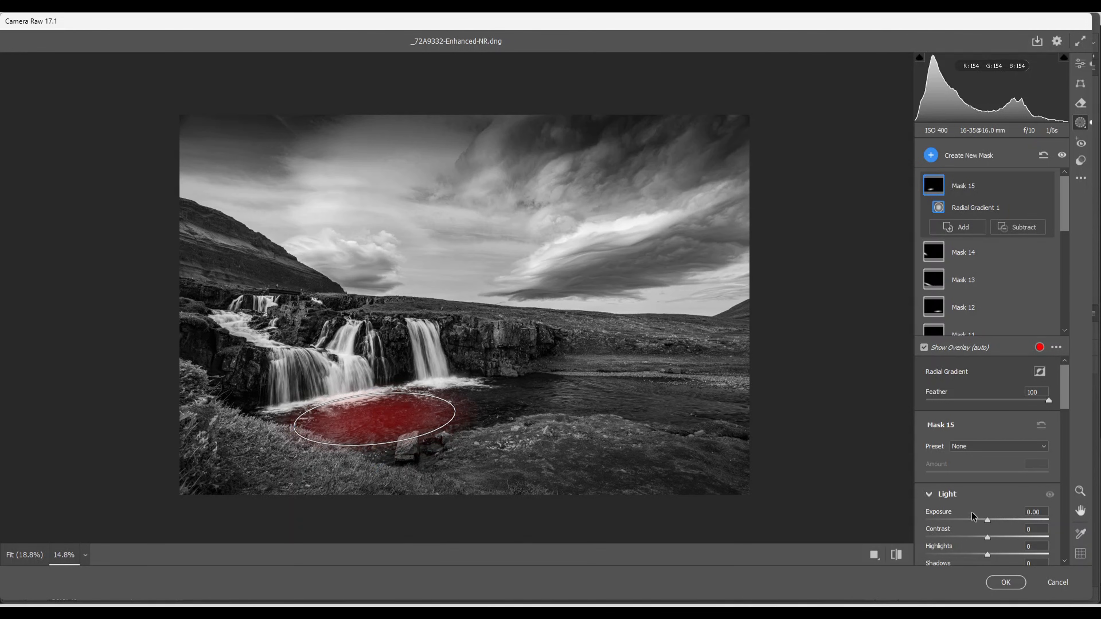
{"action": "left_click_drag", "start_coordinate": [988, 520], "coordinate": [1003, 524]}
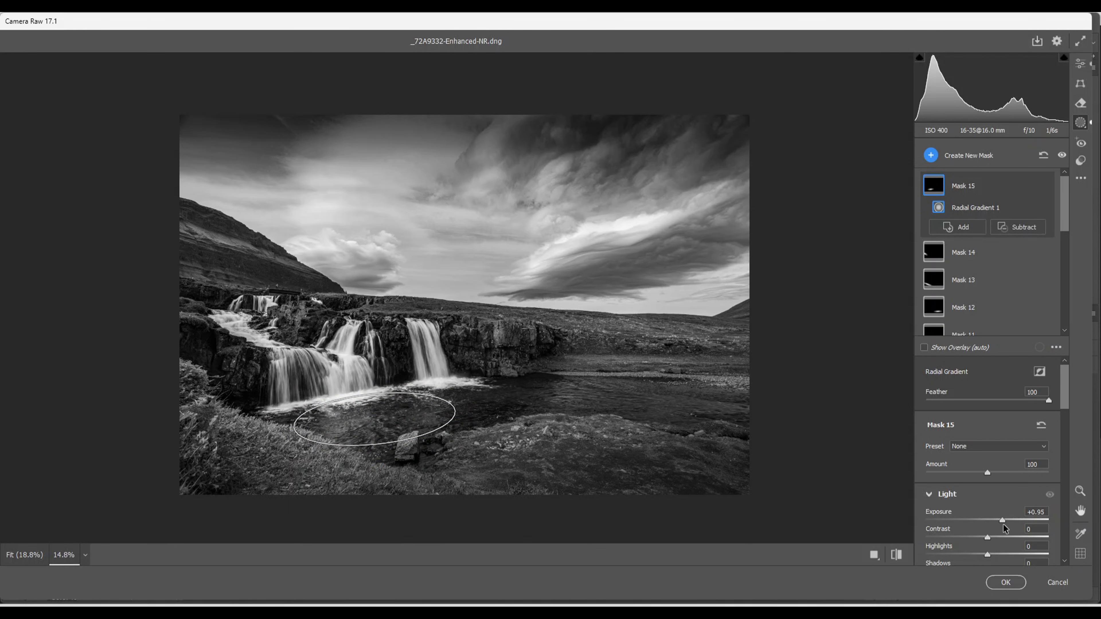
Add a flat radial gradient mask over the dark pool behind the foreground rock shelf, set its Exposure to +0.65, and widen the ellipse
{"action": "left_click", "coordinate": [932, 155]}
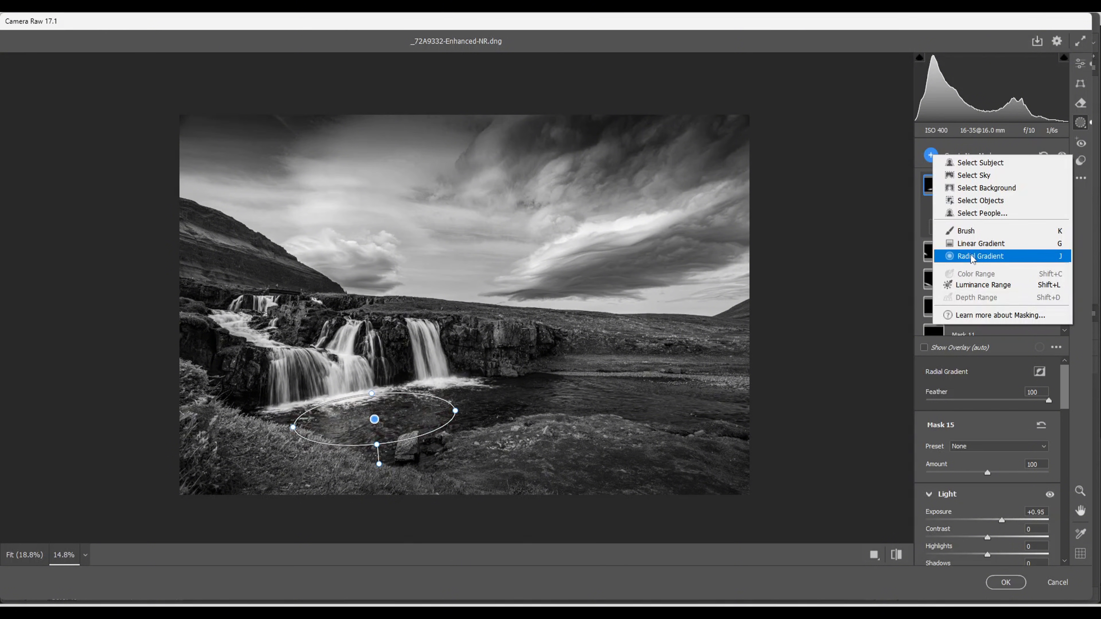
{"action": "left_click", "coordinate": [971, 257]}
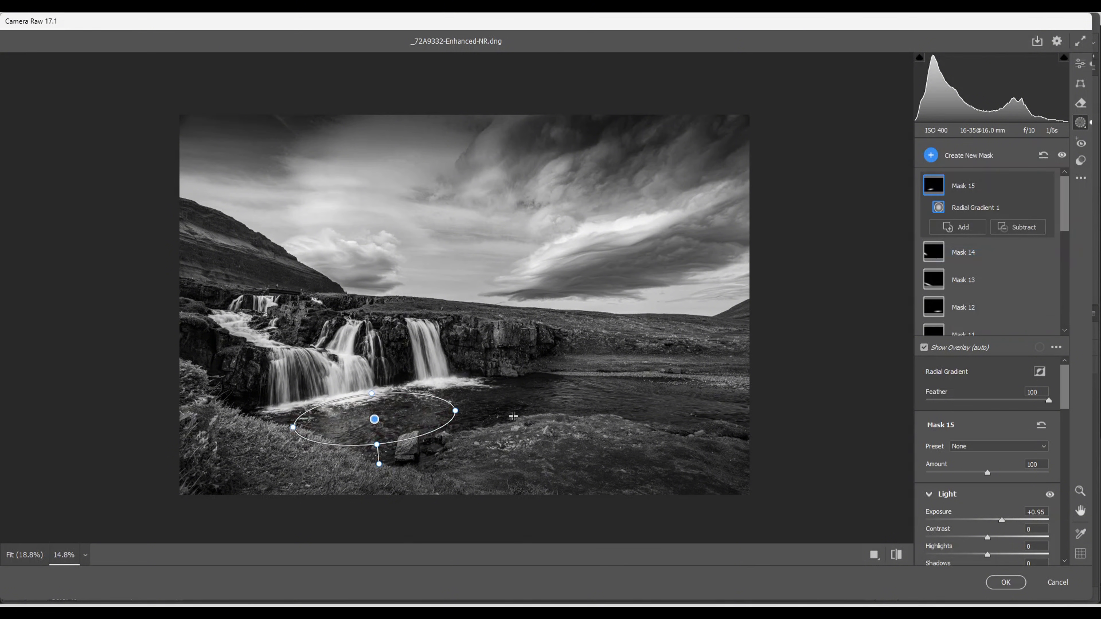
{"action": "left_click_drag", "start_coordinate": [581, 399], "coordinate": [625, 409]}
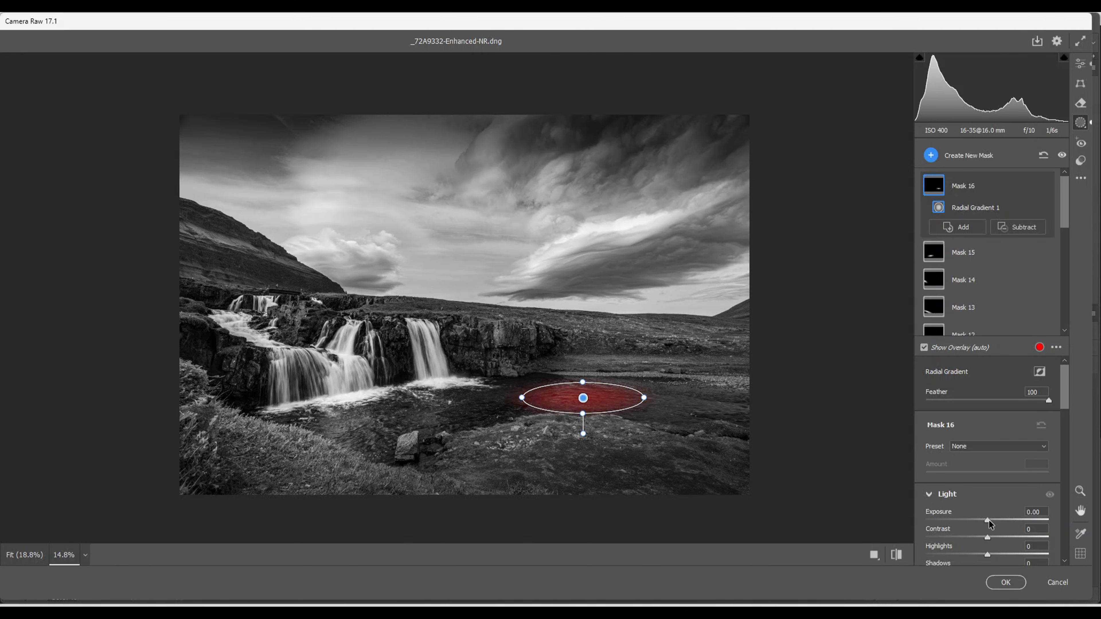
{"action": "left_click_drag", "start_coordinate": [990, 521], "coordinate": [996, 522]}
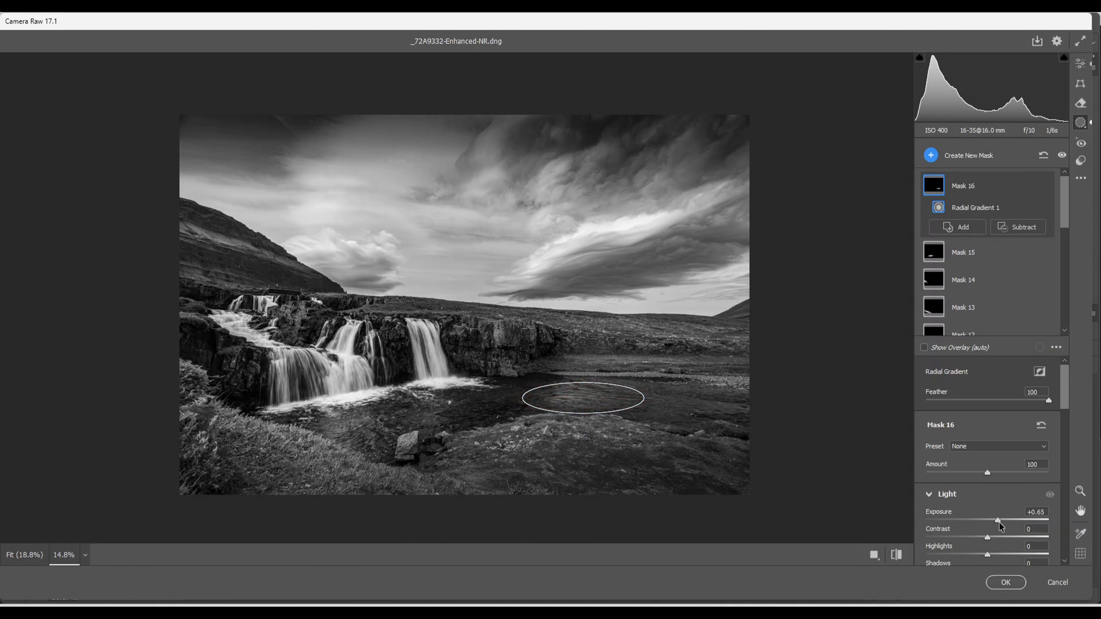
{"action": "left_click_drag", "start_coordinate": [644, 398], "coordinate": [671, 401]}
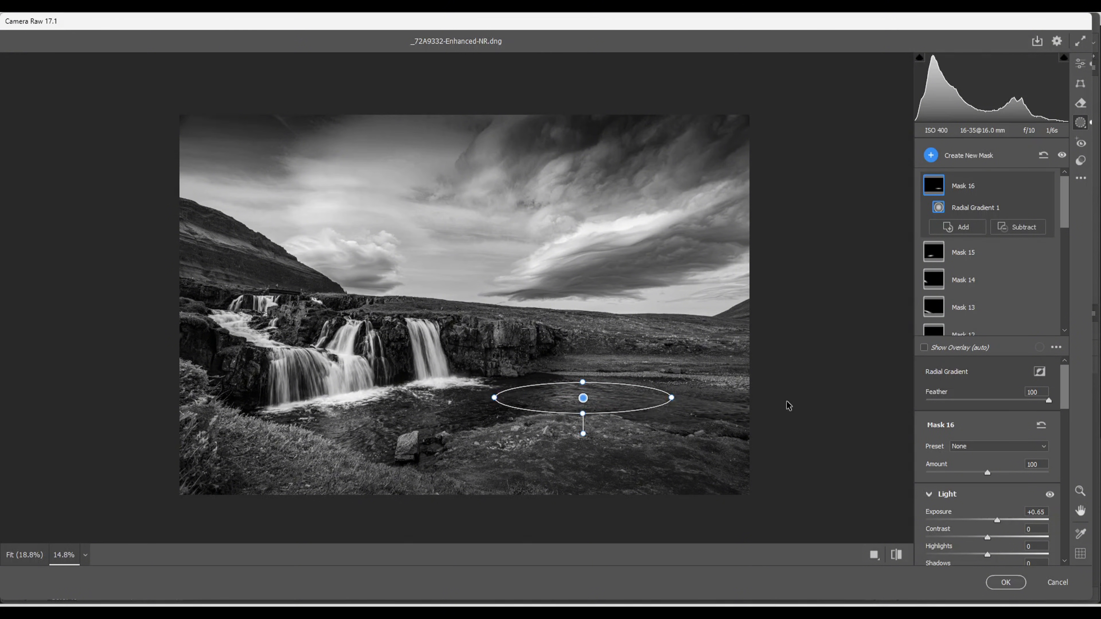
Add a narrow upright radial gradient mask over the dark rock between the two waterfalls and set its Exposure to +0.55
{"action": "left_click", "coordinate": [931, 156]}
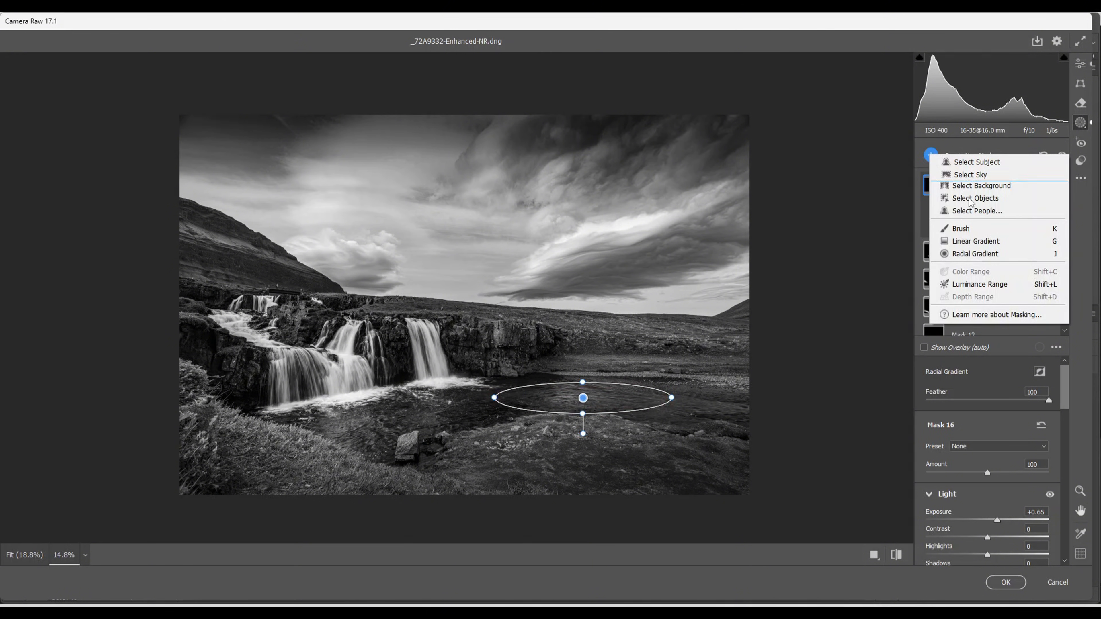
{"action": "left_click", "coordinate": [971, 258]}
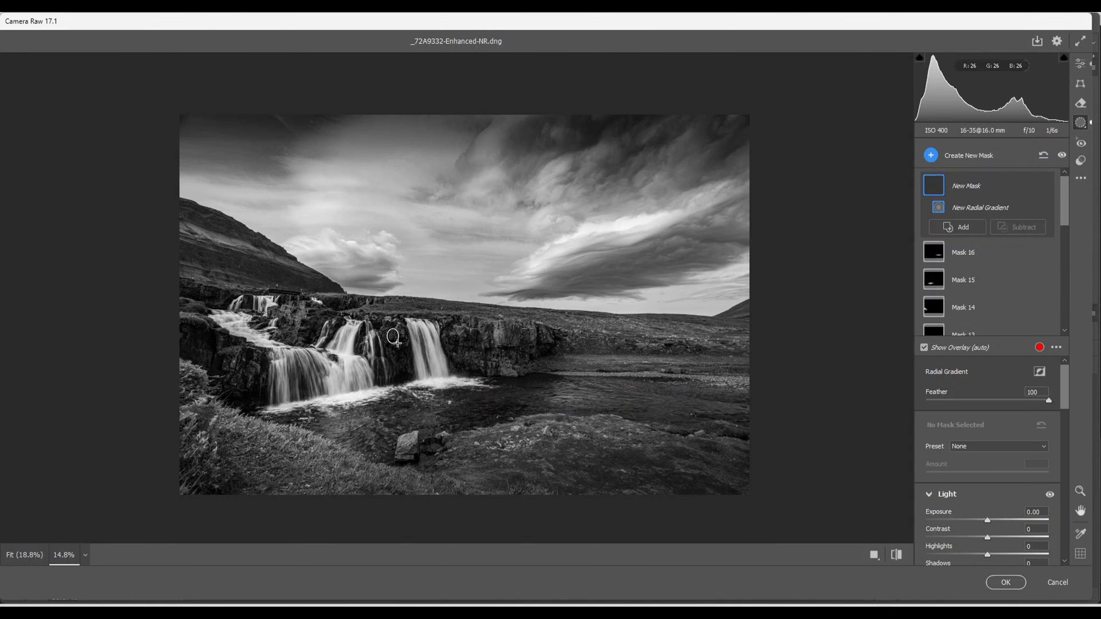
{"action": "mouse_move", "coordinate": [397, 343]}
{"action": "left_mouse_down"}
{"action": "mouse_move", "coordinate": [396, 369]}
{"action": "mouse_move", "coordinate": [395, 349]}
{"action": "left_mouse_up"}
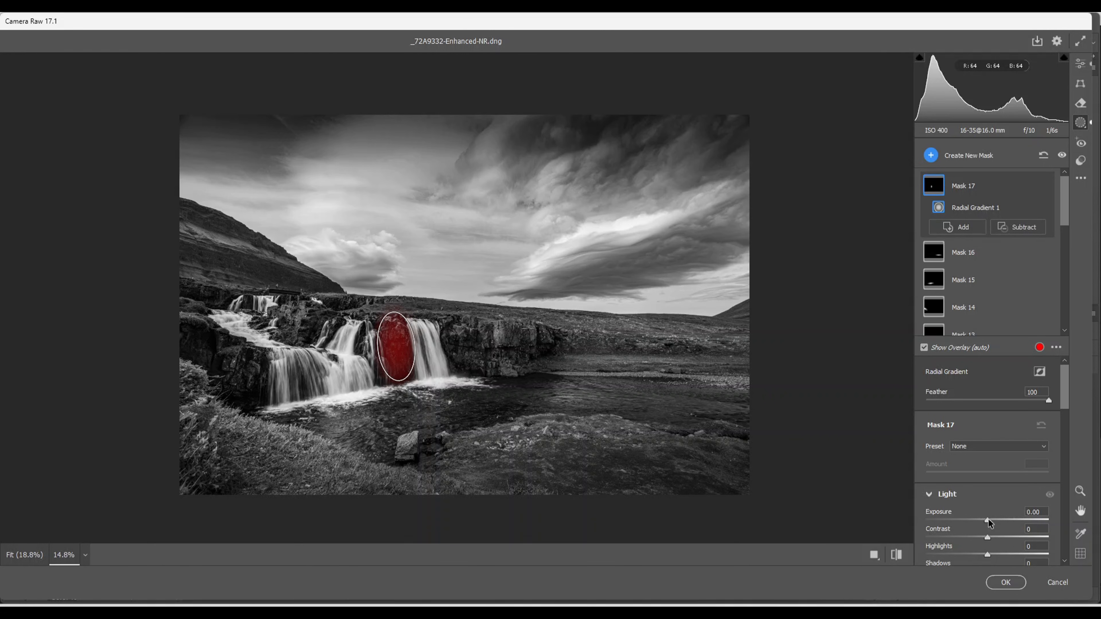
{"action": "left_click_drag", "start_coordinate": [995, 523], "coordinate": [996, 522]}
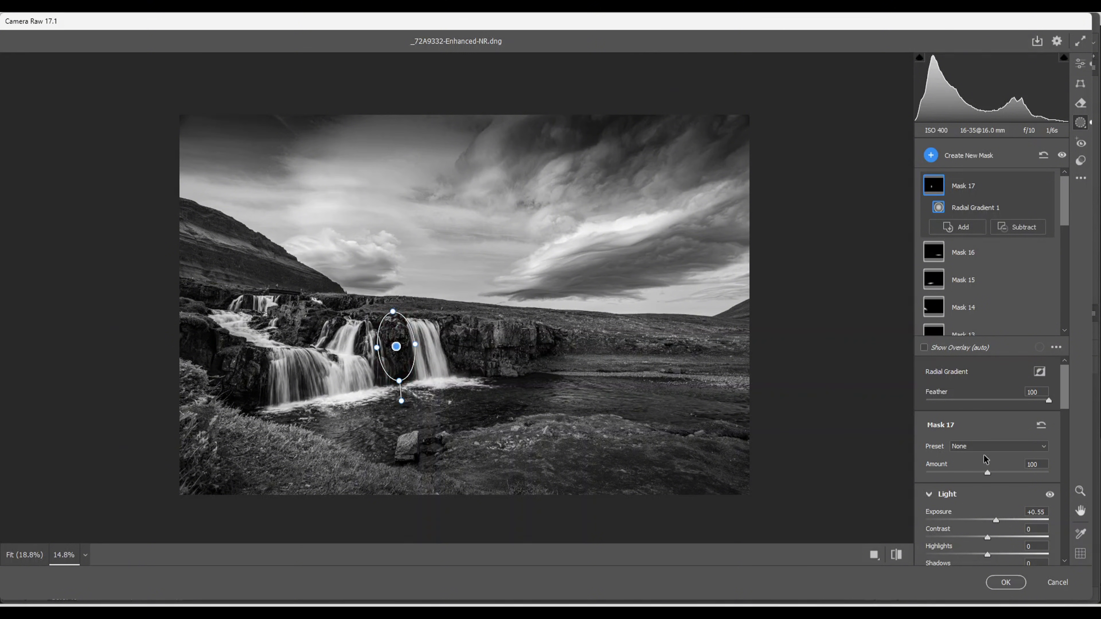
Add a long, flat radial gradient mask over the grassy bank beyond the pool and set its Exposure to -0.80
{"action": "left_click", "coordinate": [930, 155]}
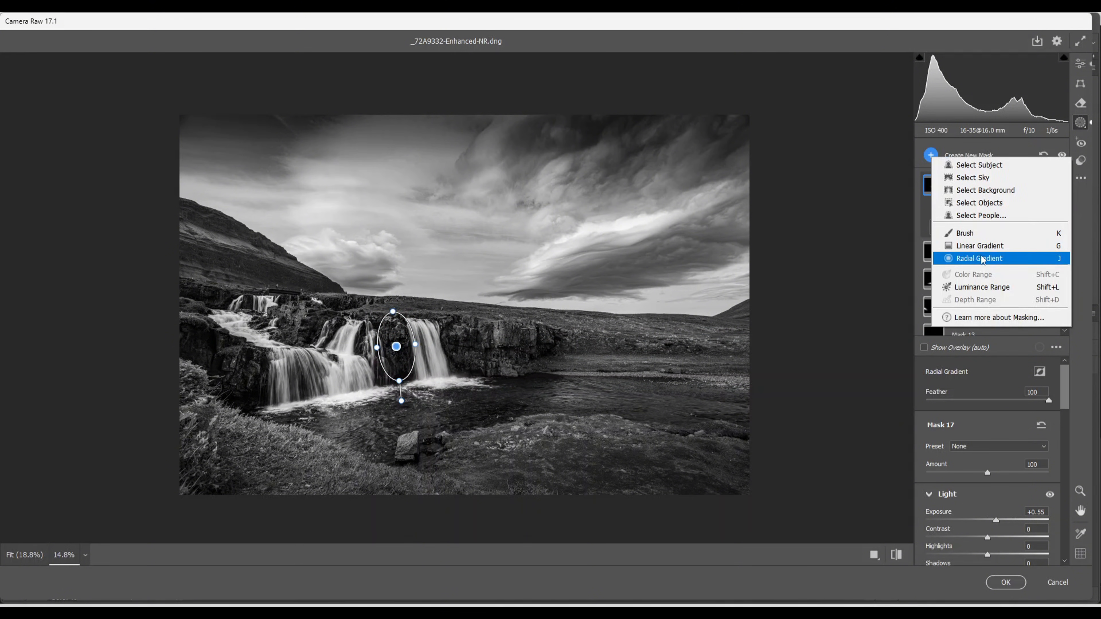
{"action": "left_click", "coordinate": [965, 259]}
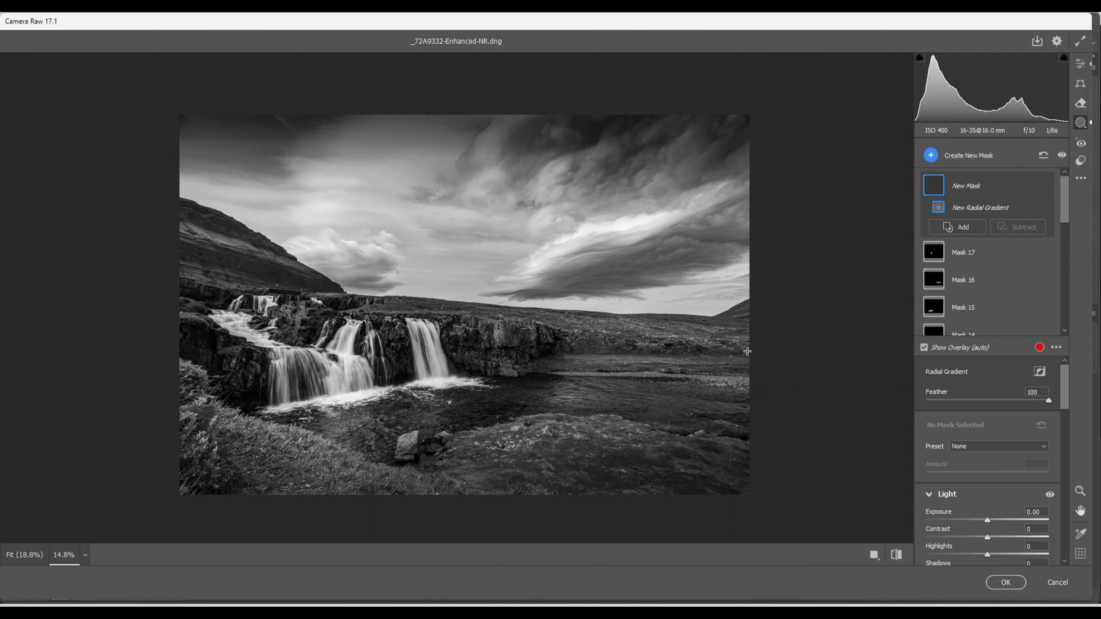
{"action": "left_click_drag", "start_coordinate": [648, 346], "coordinate": [725, 353]}
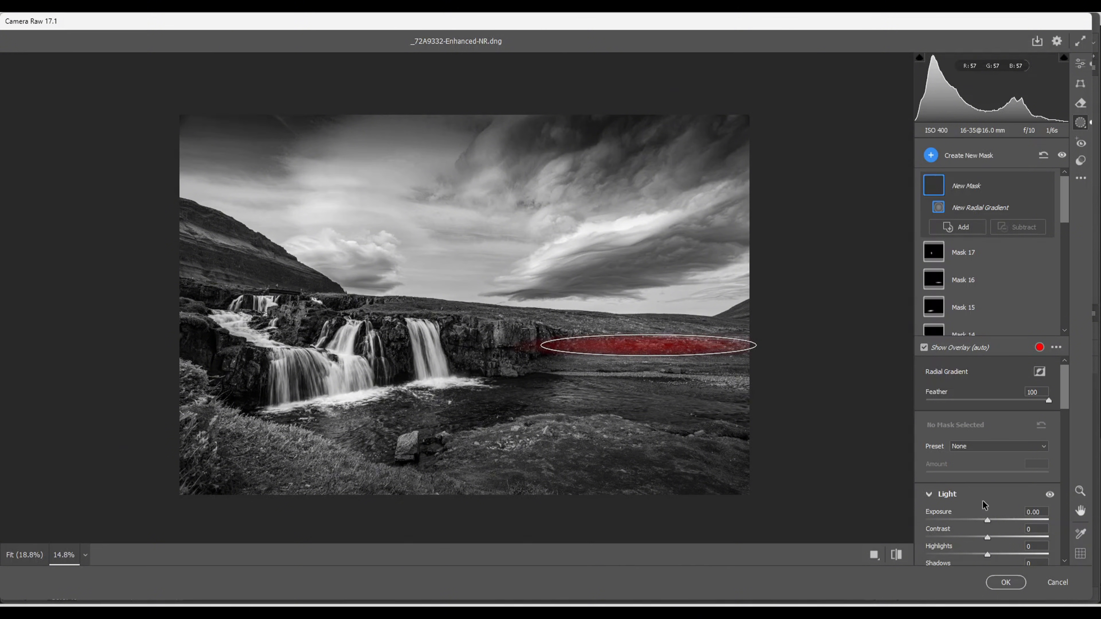
{"action": "left_click", "coordinate": [987, 520]}
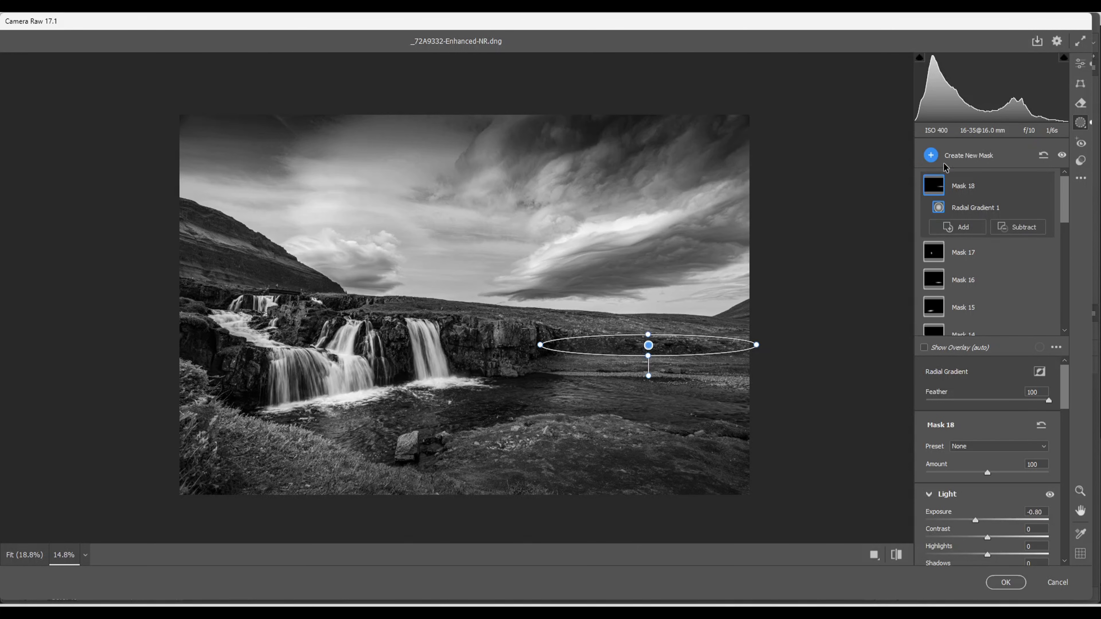
Add a level linear gradient mask rising from the photo's bottom edge over the foreground and set its Exposure to -0.40
{"action": "left_click", "coordinate": [931, 156]}
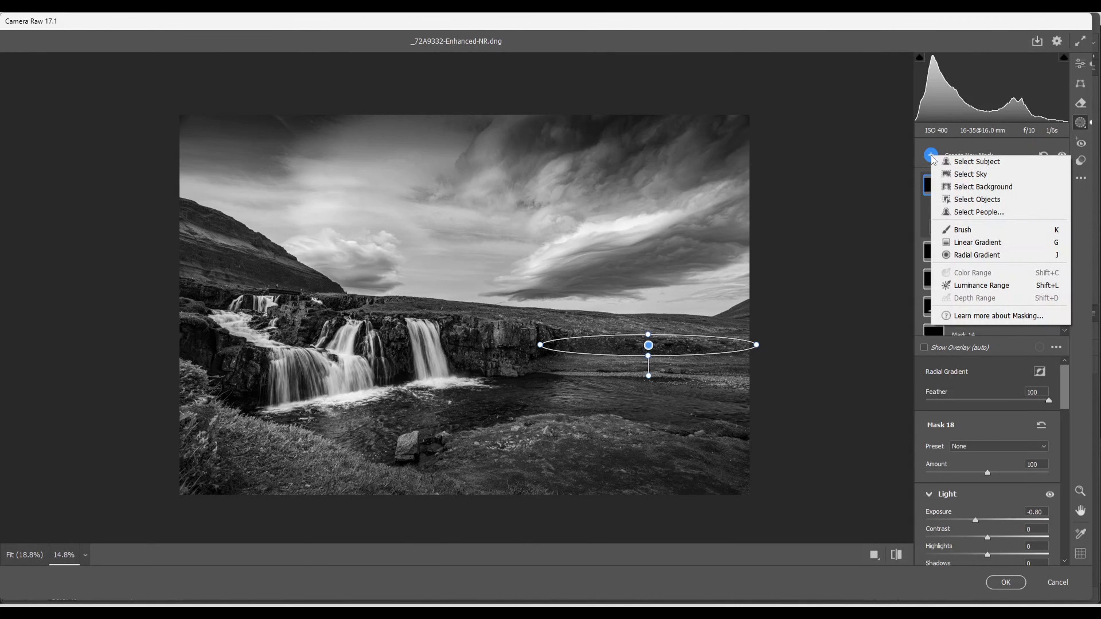
{"action": "left_click", "coordinate": [969, 246]}
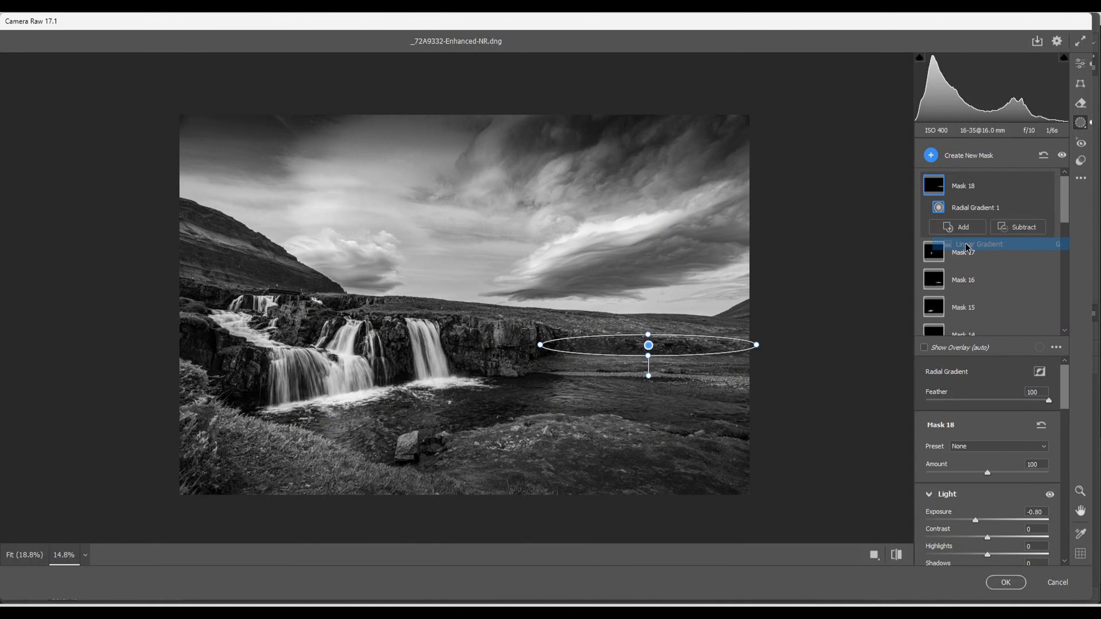
{"action": "left_click_drag", "start_coordinate": [469, 498], "coordinate": [469, 448]}
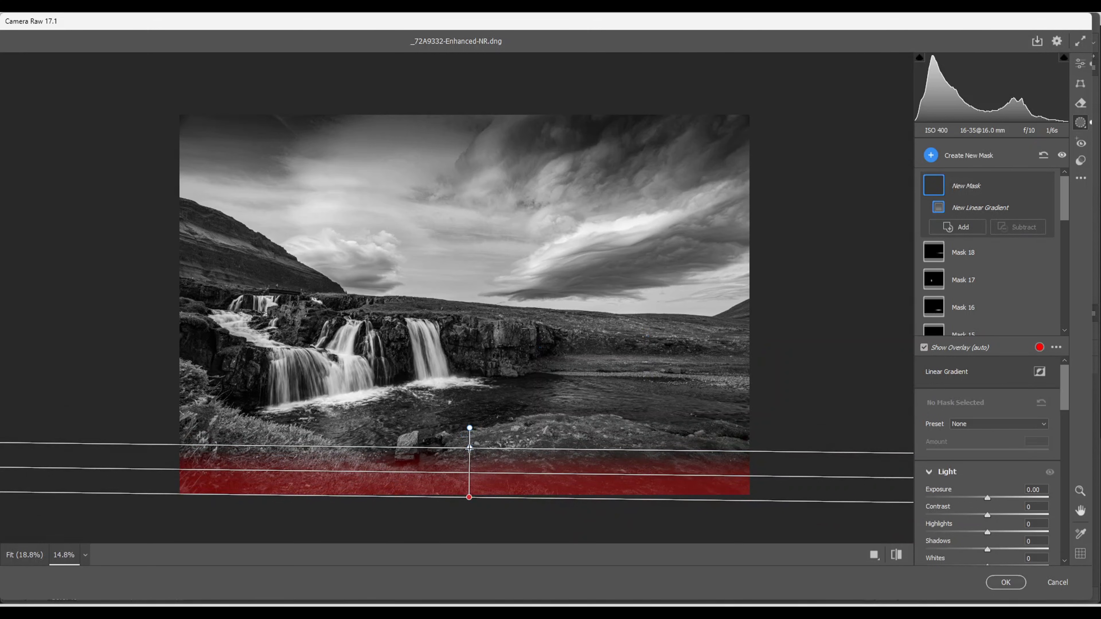
{"action": "left_click_drag", "start_coordinate": [469, 448], "coordinate": [472, 451]}
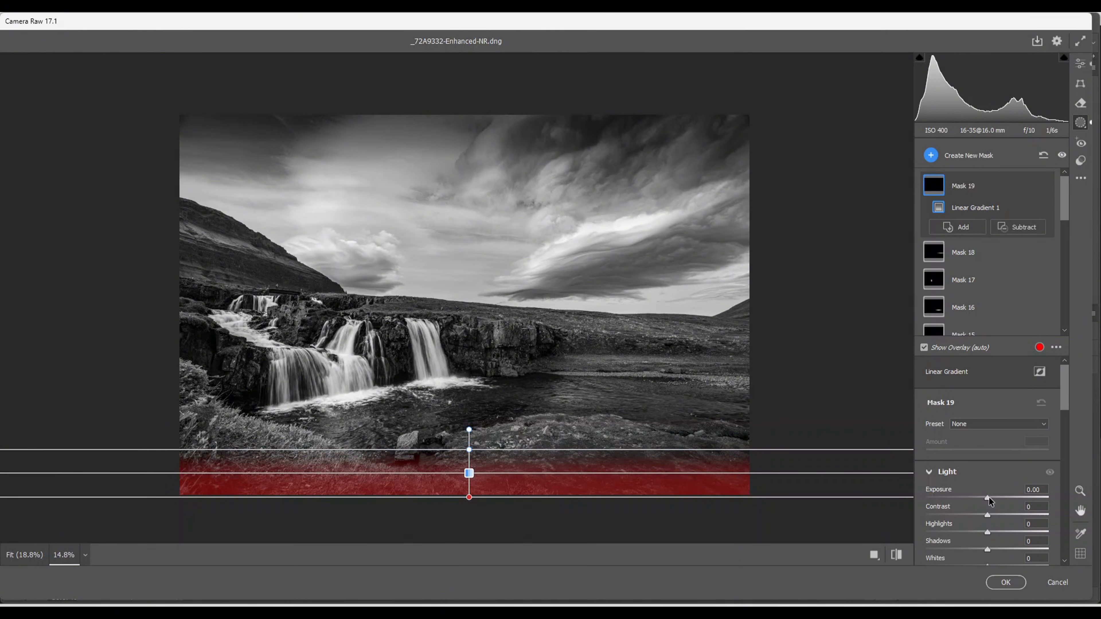
{"action": "left_click_drag", "start_coordinate": [989, 497], "coordinate": [983, 497]}
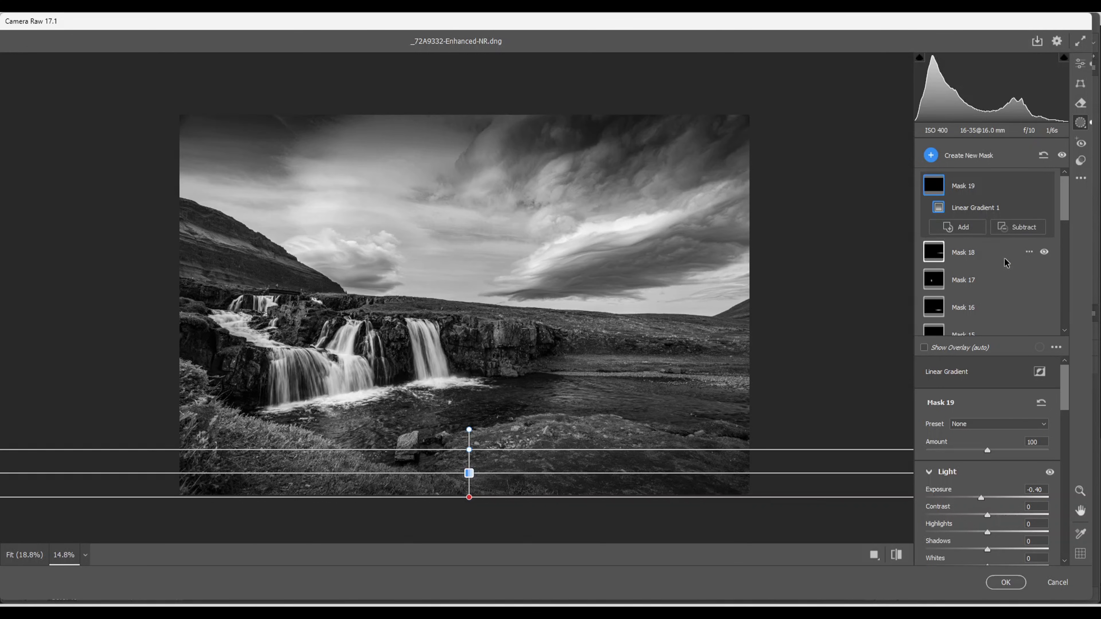
Add a level linear gradient mask from the photo's top edge down into the upper sky and set its Exposure to -0.50
{"action": "left_click", "coordinate": [932, 156]}
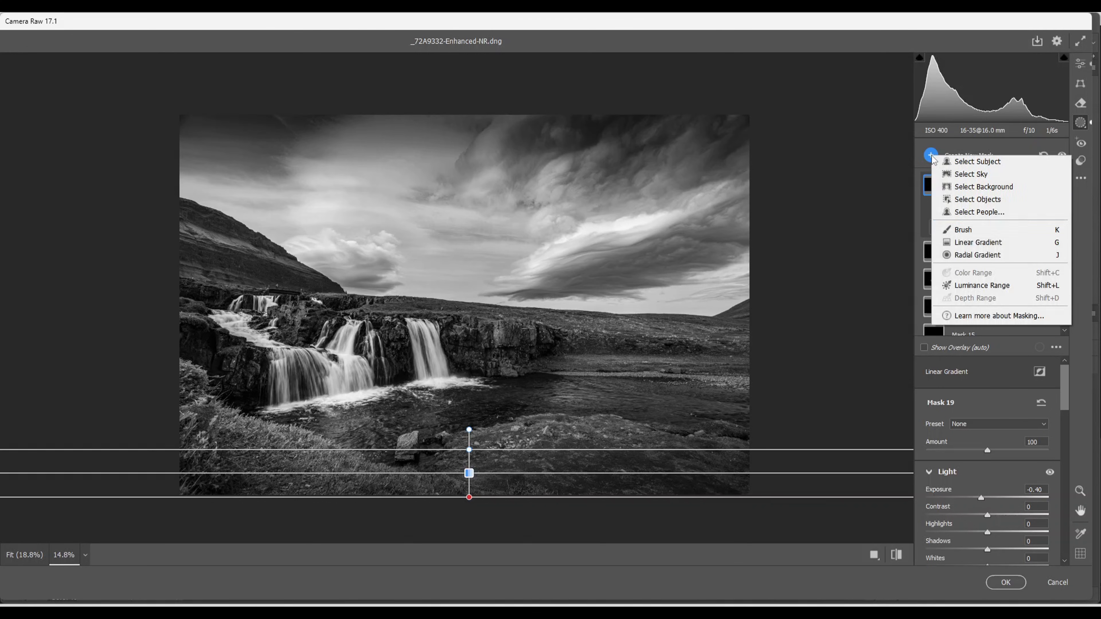
{"action": "left_click", "coordinate": [966, 245]}
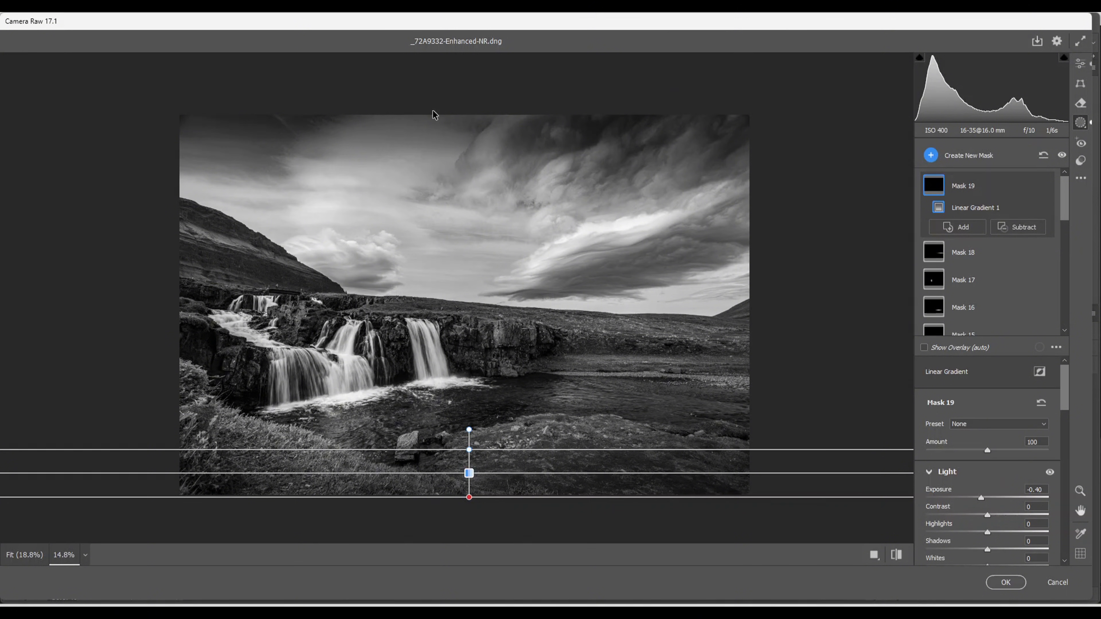
{"action": "key", "text": "g"}
{"action": "left_click_drag", "start_coordinate": [441, 111], "coordinate": [441, 164]}
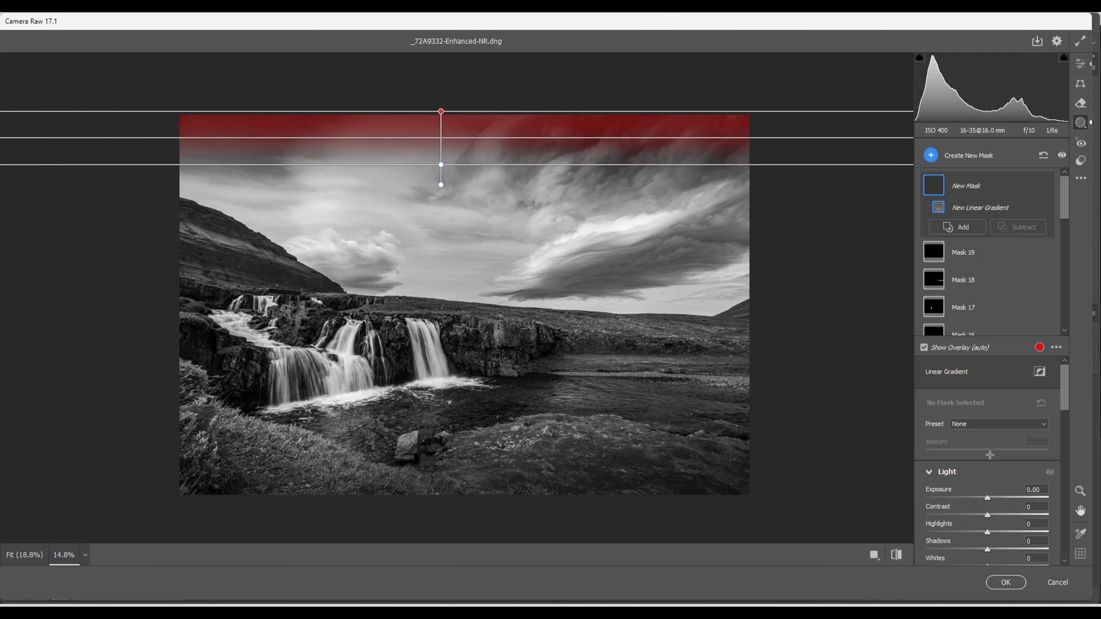
{"action": "left_click_drag", "start_coordinate": [988, 502], "coordinate": [982, 502]}
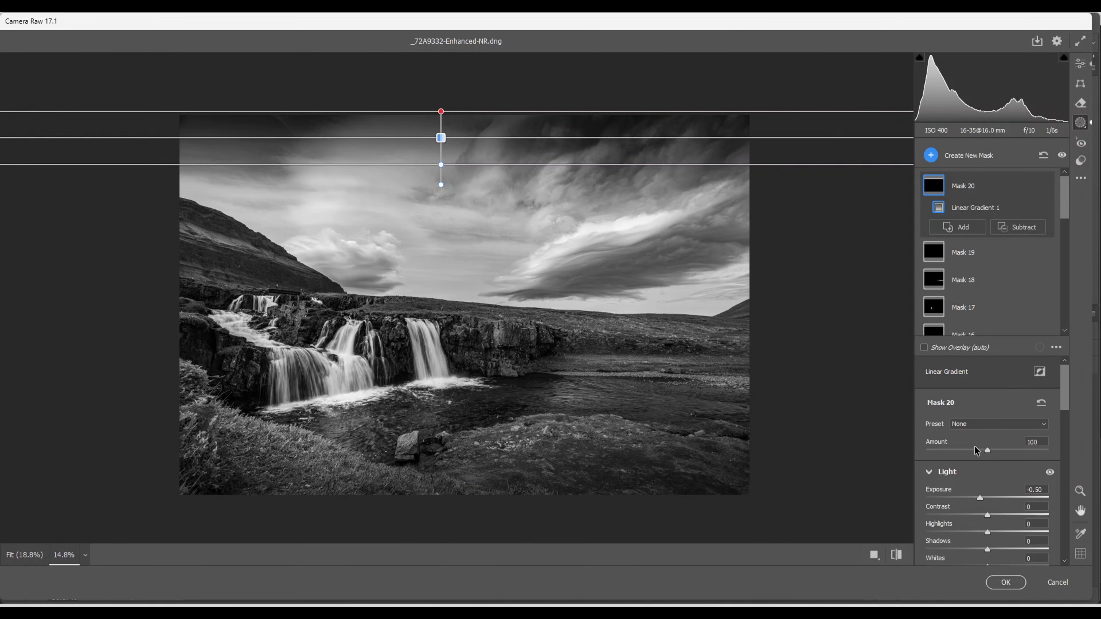
Add a small flat radial gradient mask at the foot of the hillside above the upper cascade and set its Exposure to +0.45
{"action": "left_click", "coordinate": [930, 155]}
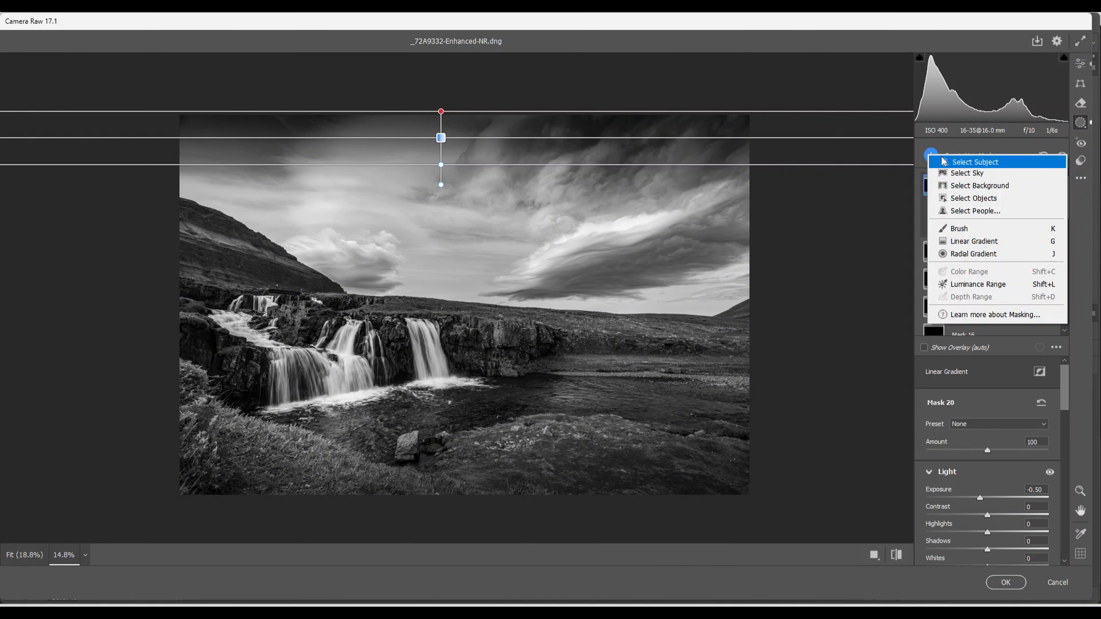
{"action": "left_click", "coordinate": [969, 259]}
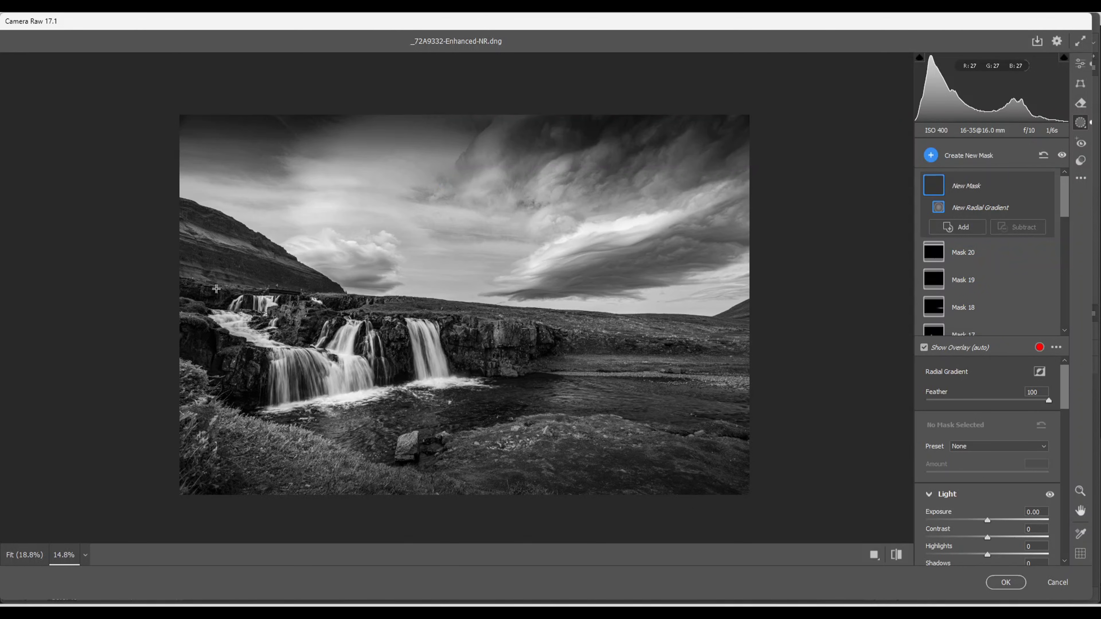
{"action": "left_click_drag", "start_coordinate": [211, 292], "coordinate": [238, 299]}
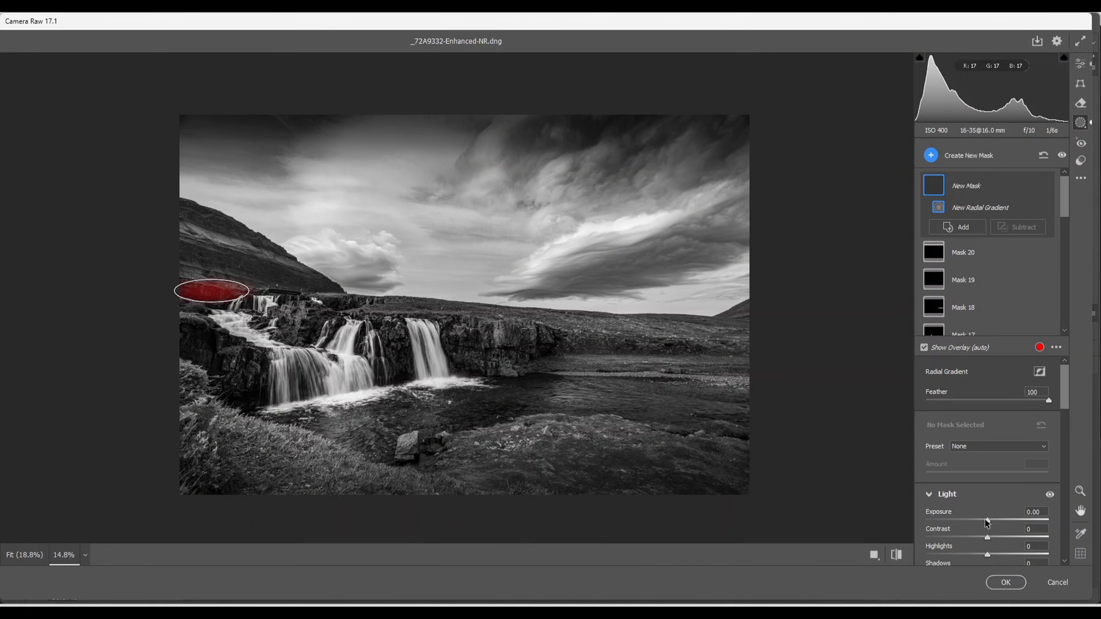
{"action": "left_click_drag", "start_coordinate": [988, 524], "coordinate": [995, 525]}
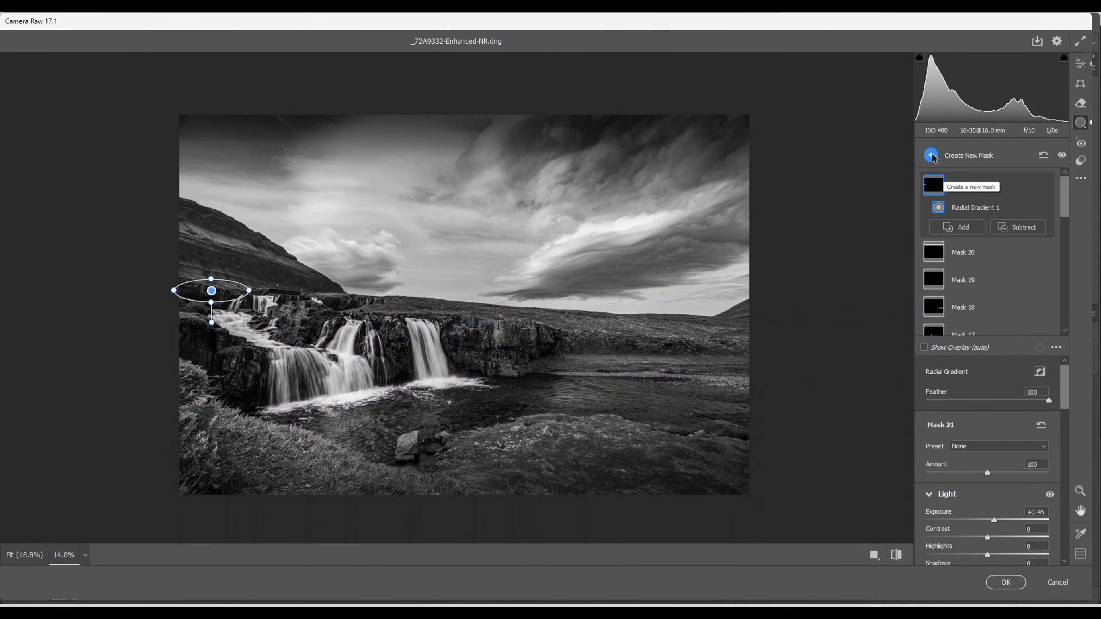
Add a luminance range mask sampled from the bright water of the main waterfall
{"action": "left_click", "coordinate": [931, 155]}
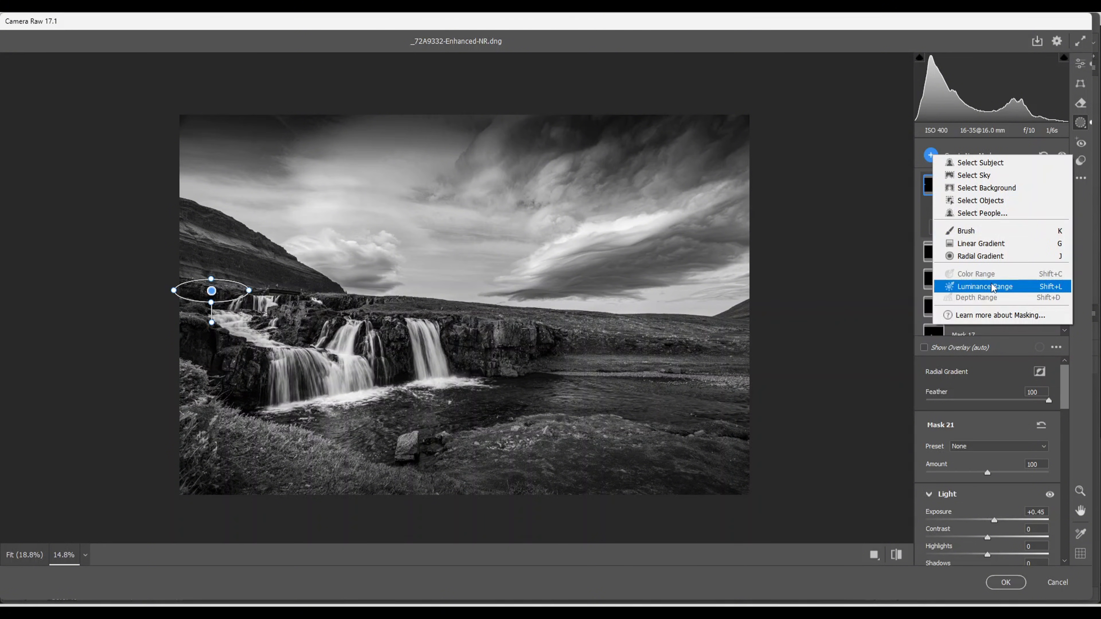
{"action": "left_click", "coordinate": [976, 287]}
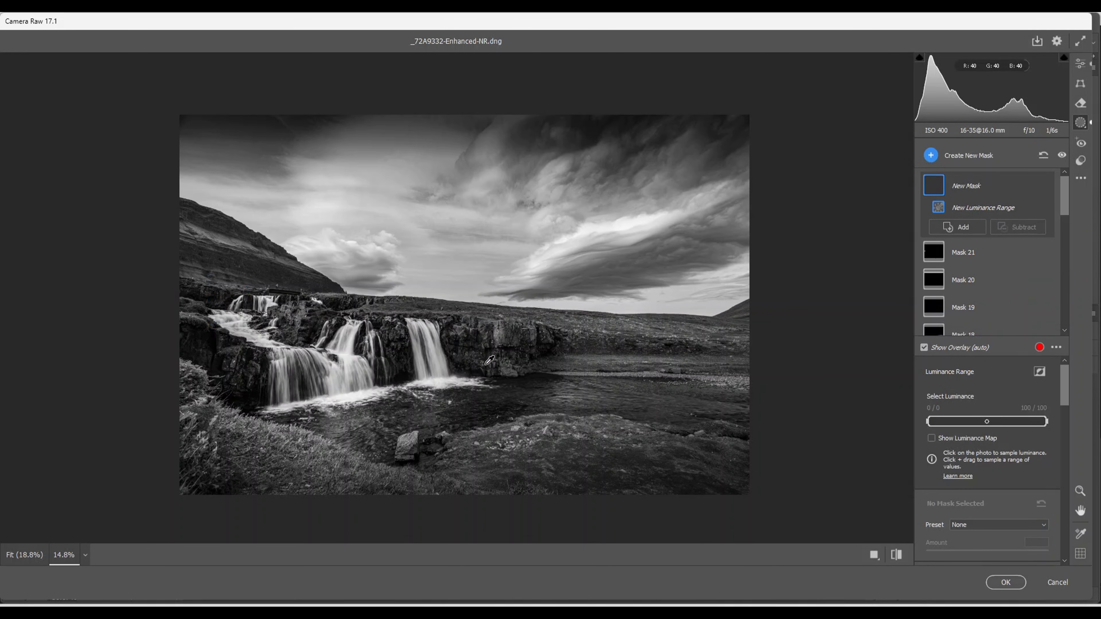
{"action": "left_click", "coordinate": [339, 381]}
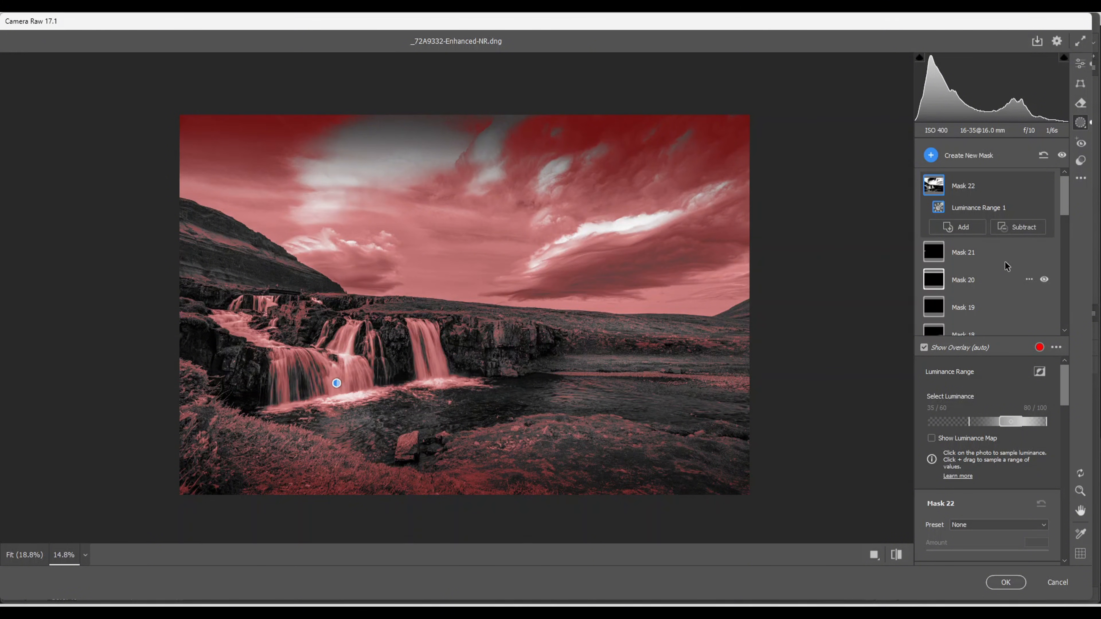
Subtract the sky, hillside and foreground from the luminance mask with a size 20 brush, keeping the waterfalls selected
{"action": "left_click", "coordinate": [1021, 228]}
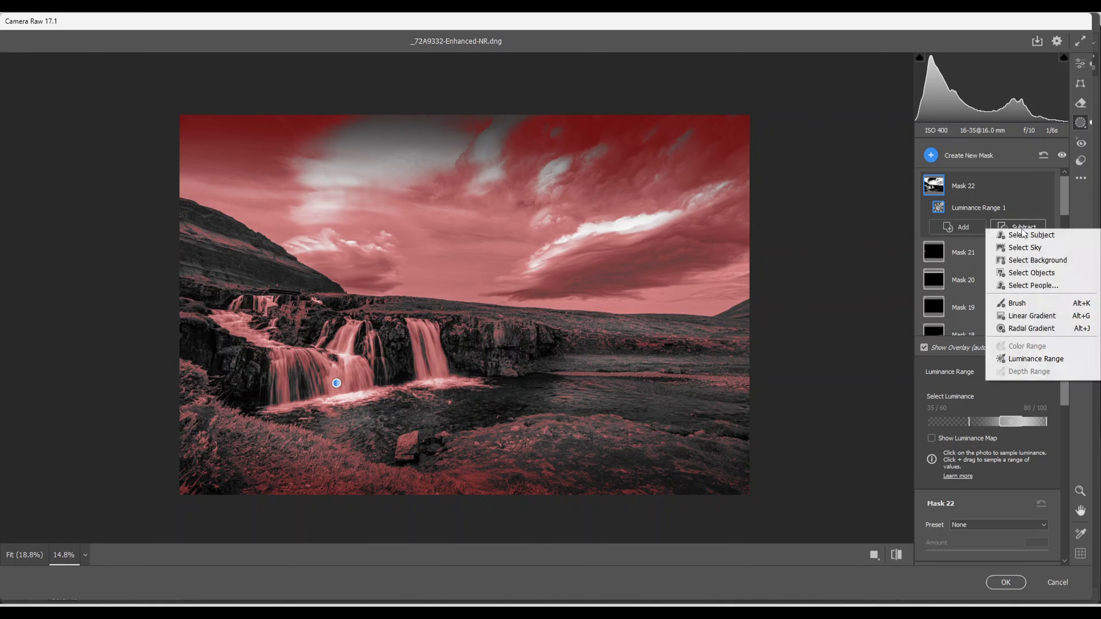
{"action": "left_click", "coordinate": [1017, 305]}
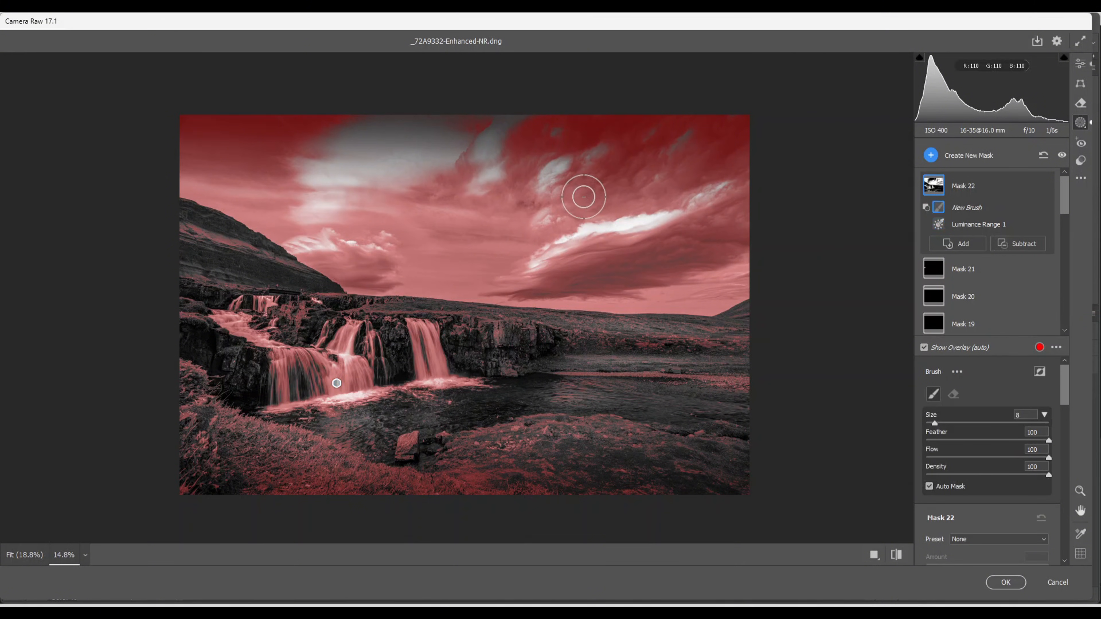
{"action": "key", "text": "bracketright"}
{"action": "key", "text": "bracketright"}
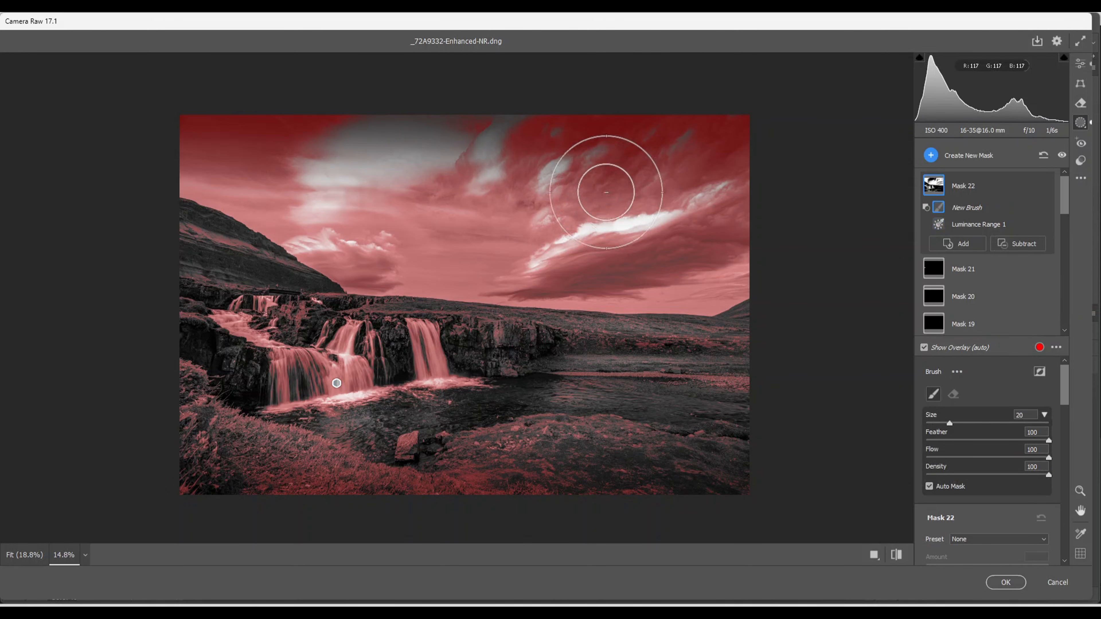
{"action": "key", "text": "bracketright"}
{"action": "mouse_move", "coordinate": [193, 138]}
{"action": "left_mouse_down"}
{"action": "mouse_move", "coordinate": [306, 182]}
{"action": "mouse_move", "coordinate": [180, 229]}
{"action": "mouse_move", "coordinate": [597, 265]}
{"action": "mouse_move", "coordinate": [369, 274]}
{"action": "mouse_move", "coordinate": [615, 294]}
{"action": "mouse_move", "coordinate": [759, 237]}
{"action": "mouse_move", "coordinate": [690, 213]}
{"action": "mouse_move", "coordinate": [725, 230]}
{"action": "mouse_move", "coordinate": [775, 314]}
{"action": "mouse_move", "coordinate": [586, 324]}
{"action": "mouse_move", "coordinate": [554, 351]}
{"action": "mouse_move", "coordinate": [528, 336]}
{"action": "mouse_move", "coordinate": [526, 353]}
{"action": "mouse_move", "coordinate": [763, 375]}
{"action": "mouse_move", "coordinate": [775, 365]}
{"action": "mouse_move", "coordinate": [681, 401]}
{"action": "mouse_move", "coordinate": [791, 413]}
{"action": "mouse_move", "coordinate": [519, 501]}
{"action": "mouse_move", "coordinate": [644, 449]}
{"action": "mouse_move", "coordinate": [568, 453]}
{"action": "mouse_move", "coordinate": [547, 479]}
{"action": "mouse_move", "coordinate": [472, 489]}
{"action": "mouse_move", "coordinate": [312, 476]}
{"action": "mouse_move", "coordinate": [179, 435]}
{"action": "mouse_move", "coordinate": [162, 414]}
{"action": "mouse_move", "coordinate": [175, 377]}
{"action": "mouse_move", "coordinate": [197, 377]}
{"action": "mouse_move", "coordinate": [185, 402]}
{"action": "mouse_move", "coordinate": [358, 492]}
{"action": "mouse_move", "coordinate": [326, 495]}
{"action": "mouse_move", "coordinate": [997, 484]}
{"action": "left_mouse_up"}
{"action": "left_click_drag", "start_coordinate": [1022, 431], "coordinate": [995, 398]}
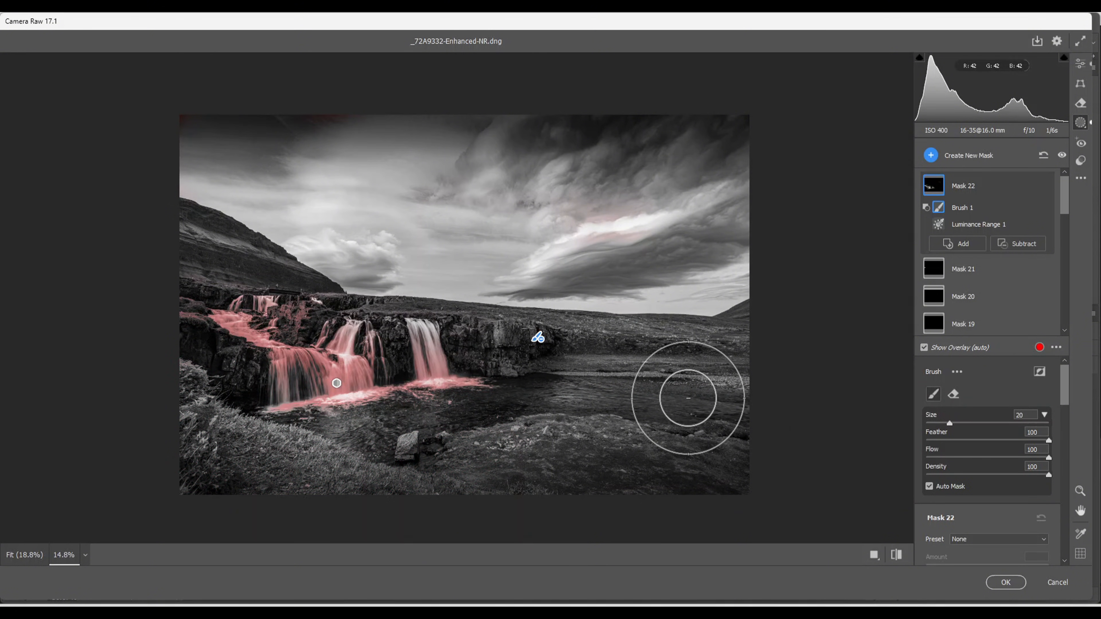
Reduce the subtracting brush to size 12 and remove the rocks beside the upper cascade from the waterfall mask
{"action": "scroll", "coordinate": [694, 389], "scroll_direction": "up", "scroll_amount": 3}
{"action": "scroll", "coordinate": [694, 390], "scroll_direction": "down", "scroll_amount": 5}
{"action": "scroll", "coordinate": [694, 390], "scroll_direction": "down", "scroll_amount": 2}
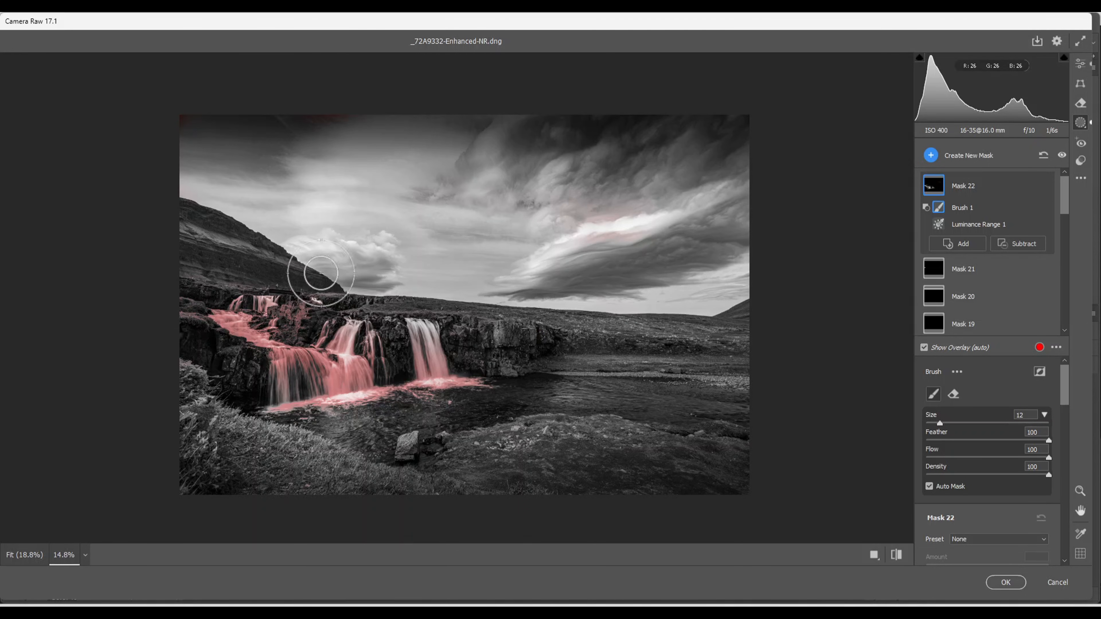
{"action": "left_click_drag", "start_coordinate": [290, 318], "coordinate": [307, 307]}
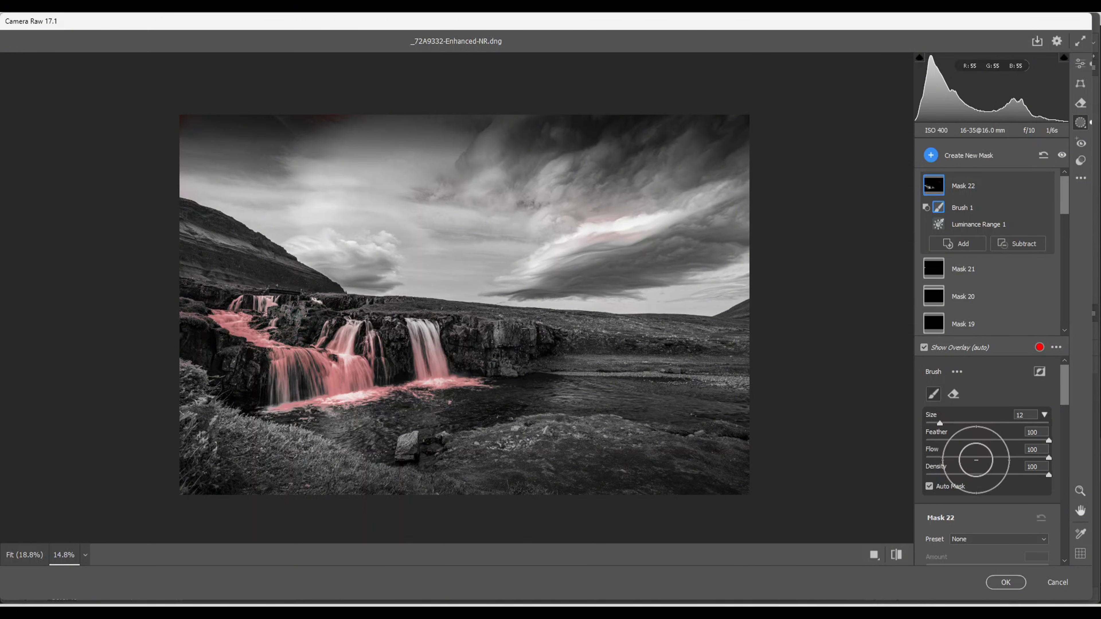
Set the waterfall mask's Exposure to +0.90 and Whites to +23
{"action": "scroll", "coordinate": [990, 451], "scroll_direction": "down", "scroll_amount": 5}
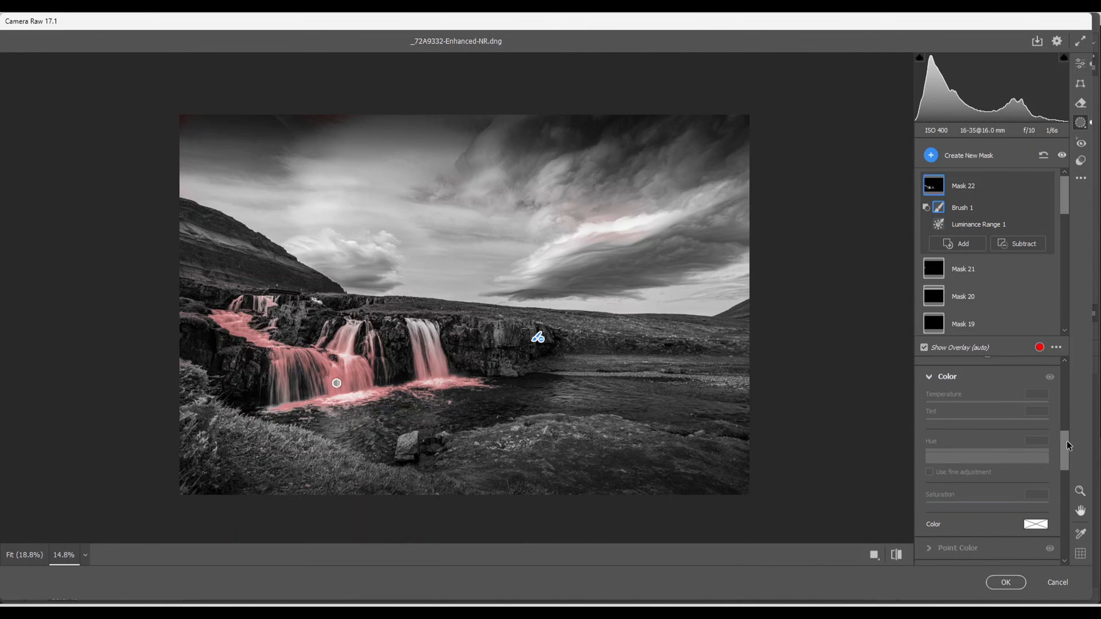
{"action": "left_click_drag", "start_coordinate": [1069, 451], "coordinate": [1070, 423]}
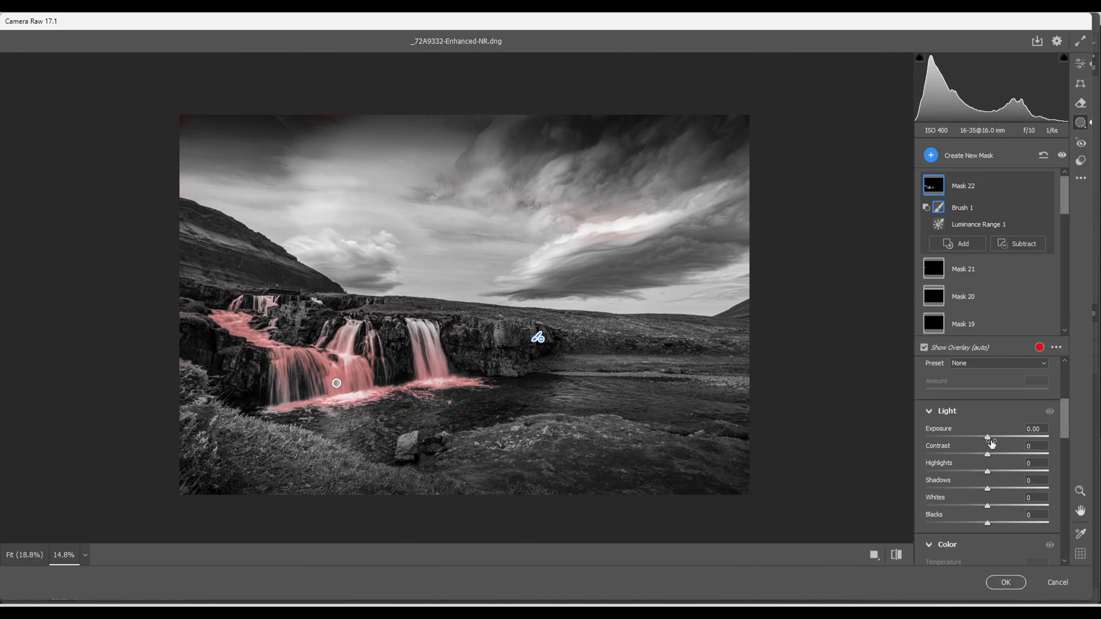
{"action": "left_click_drag", "start_coordinate": [986, 437], "coordinate": [994, 439]}
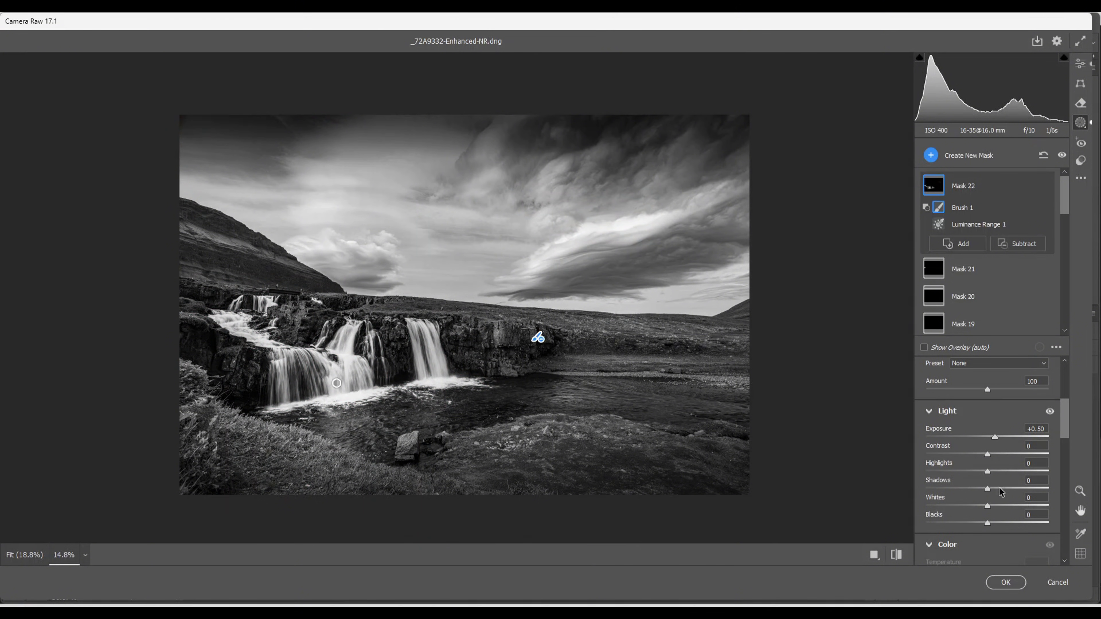
{"action": "scroll", "coordinate": [1004, 486], "scroll_direction": "down", "scroll_amount": 3}
{"action": "scroll", "coordinate": [1004, 484], "scroll_direction": "up", "scroll_amount": 3}
{"action": "left_click_drag", "start_coordinate": [987, 510], "coordinate": [1002, 509]}
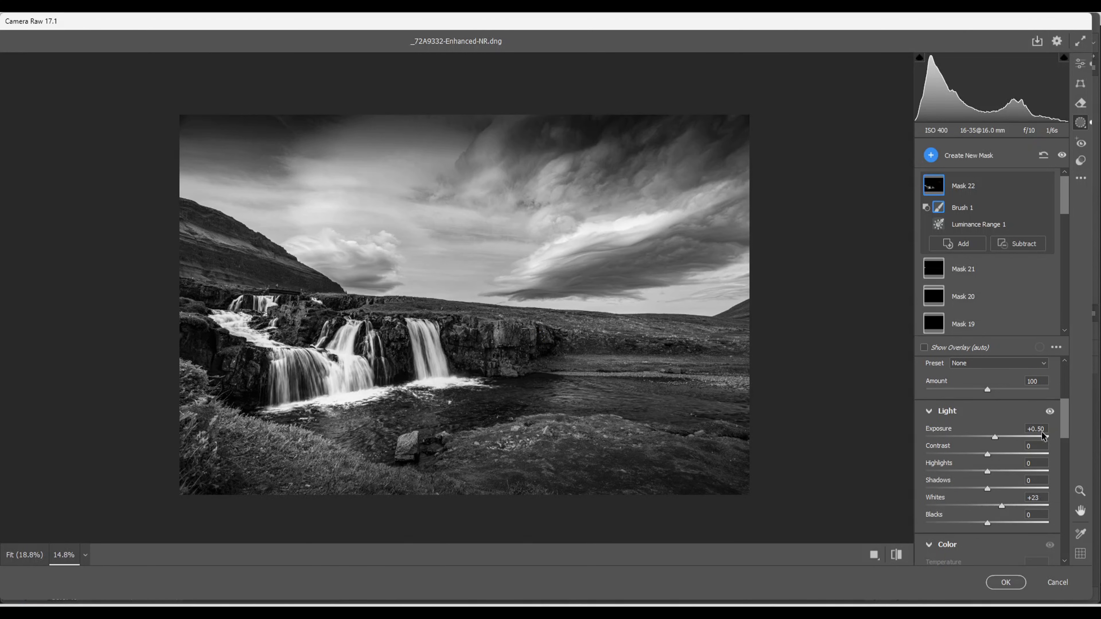
{"action": "left_click_drag", "start_coordinate": [995, 437], "coordinate": [1001, 437]}
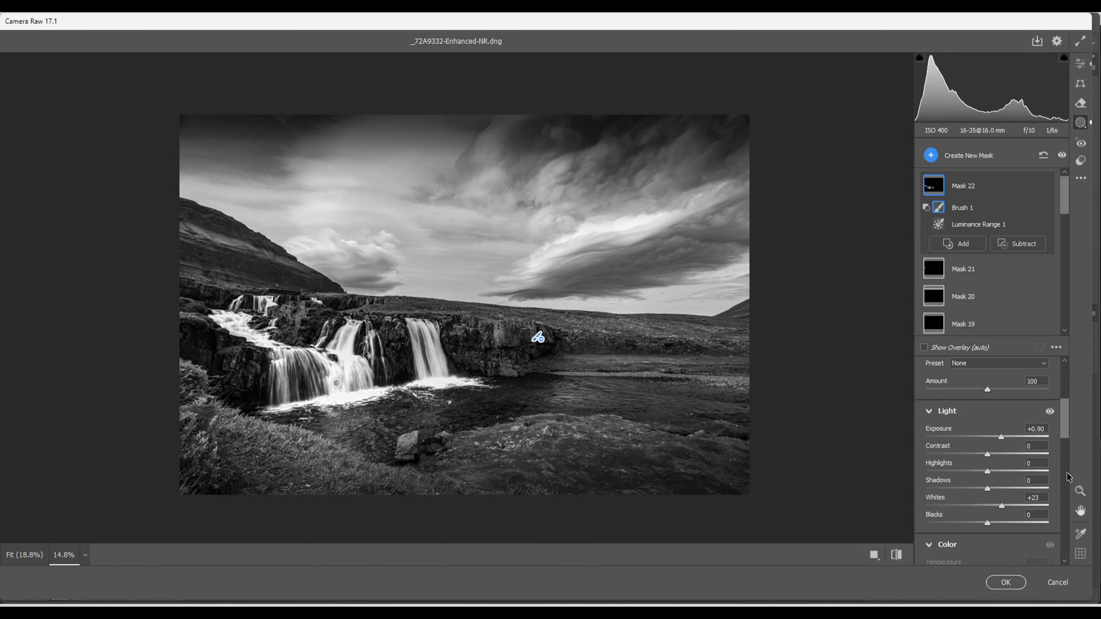
Set the waterfall mask's Texture to +42 and Clarity to -8
{"action": "scroll", "coordinate": [1064, 472], "scroll_direction": "down", "scroll_amount": 3}
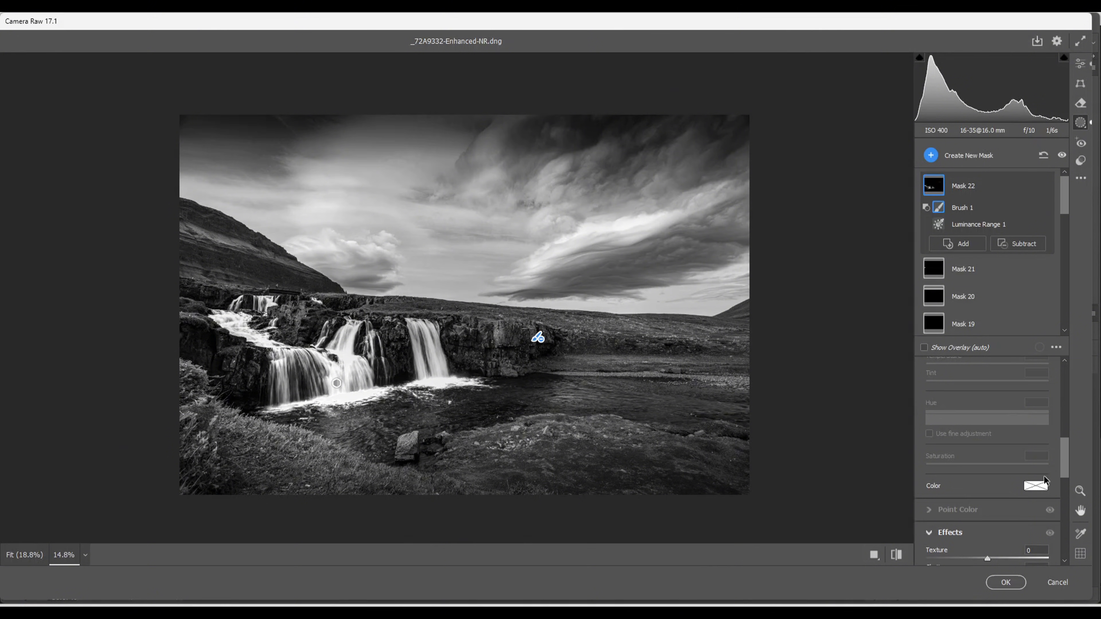
{"action": "scroll", "coordinate": [1043, 473], "scroll_direction": "down", "scroll_amount": 3}
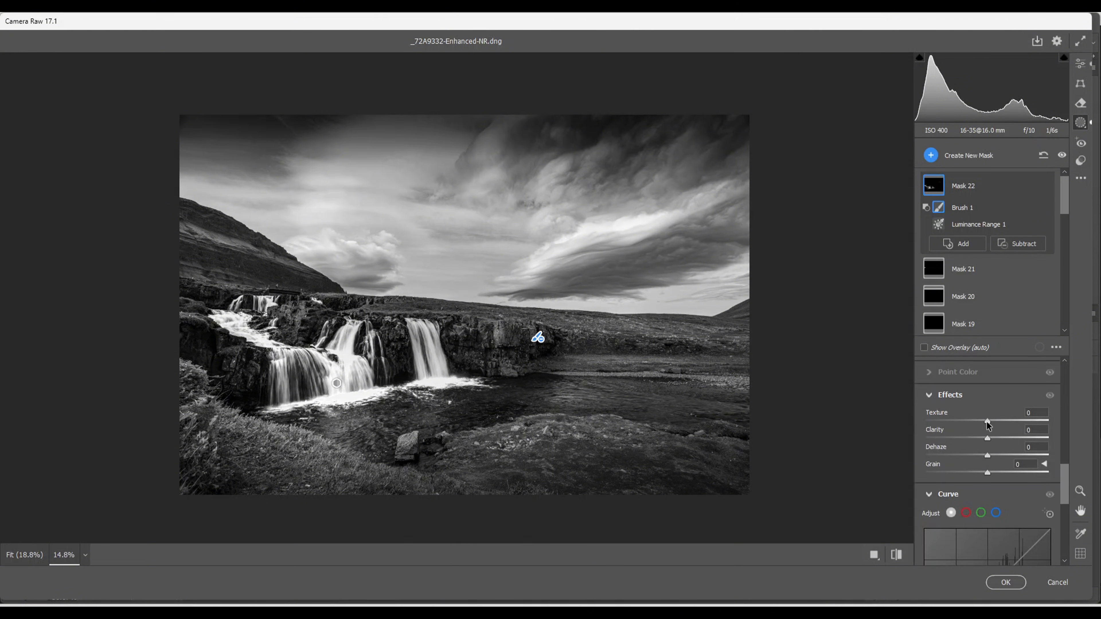
{"action": "left_click_drag", "start_coordinate": [986, 422], "coordinate": [1026, 440]}
{"action": "left_click_drag", "start_coordinate": [989, 441], "coordinate": [982, 440]}
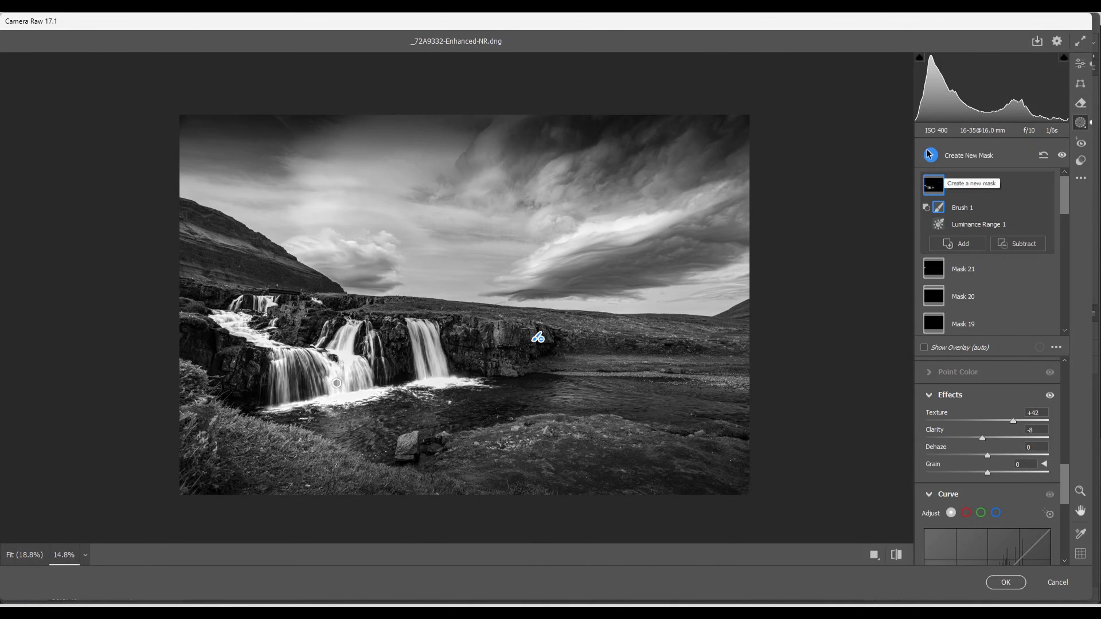
Add a wide radial gradient mask centred on the main waterfall, with Exposure +0.35 and Highlights -37
{"action": "left_click", "coordinate": [931, 157]}
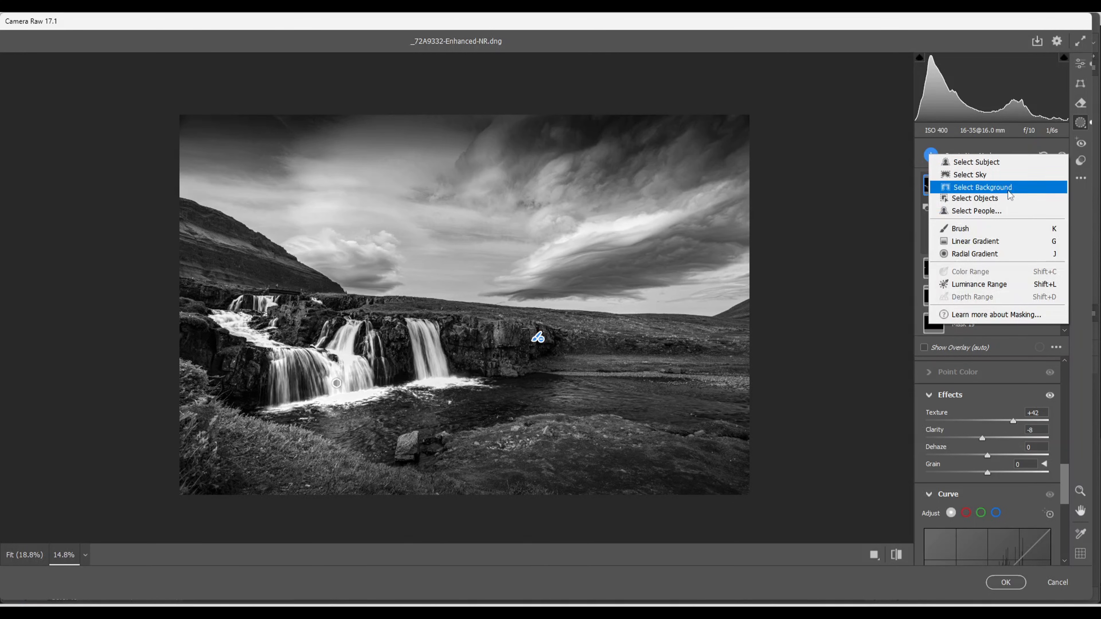
{"action": "left_click", "coordinate": [976, 257]}
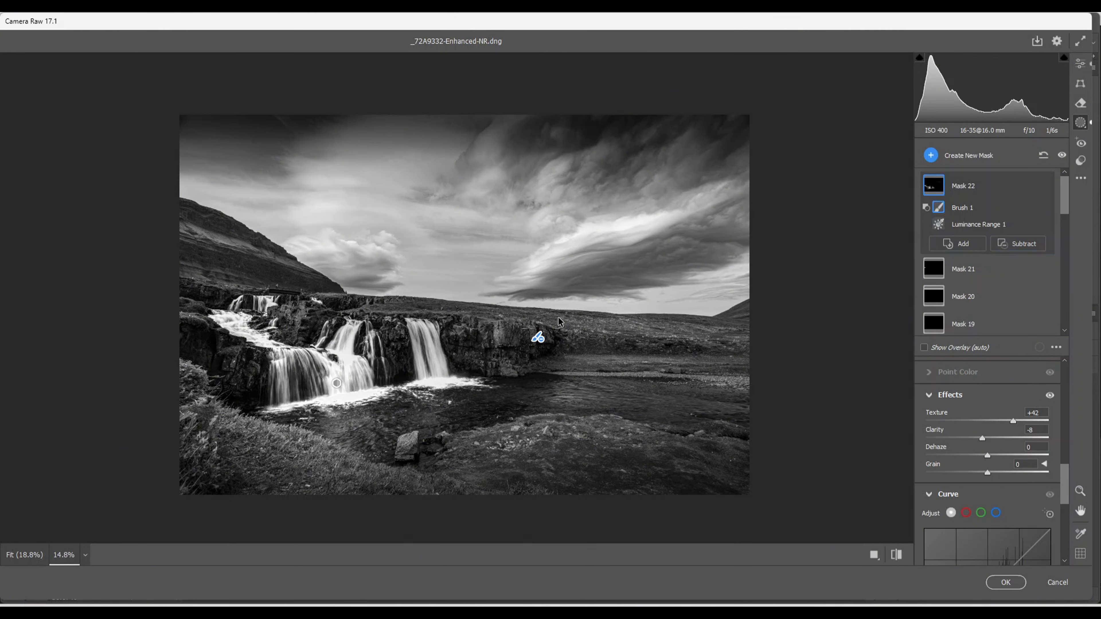
{"action": "left_click_drag", "start_coordinate": [462, 332], "coordinate": [647, 417]}
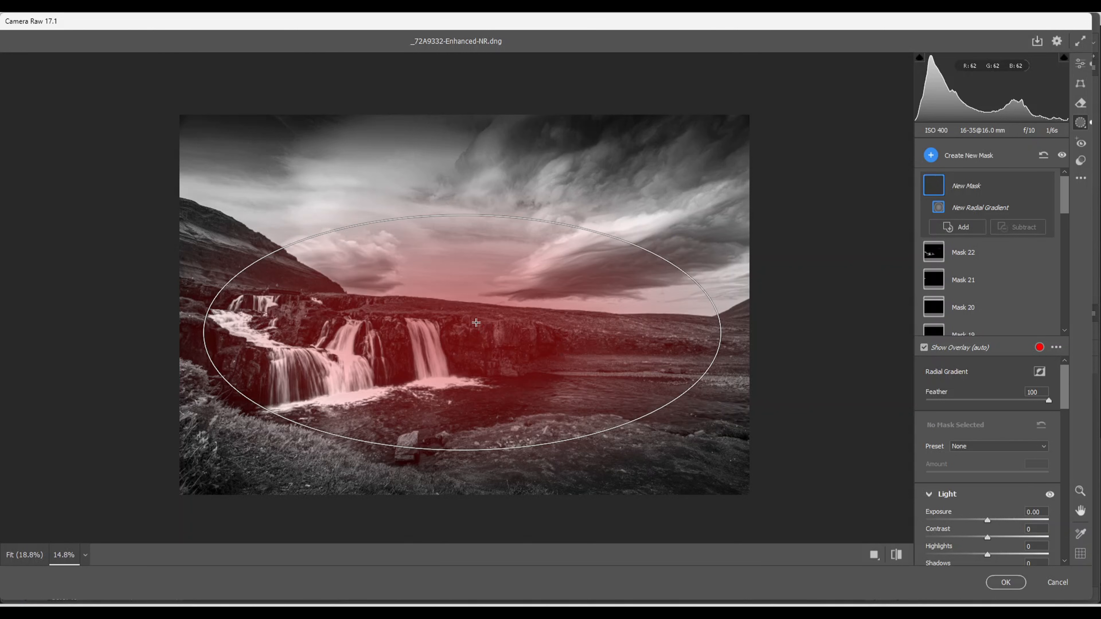
{"action": "left_click_drag", "start_coordinate": [462, 333], "coordinate": [363, 329]}
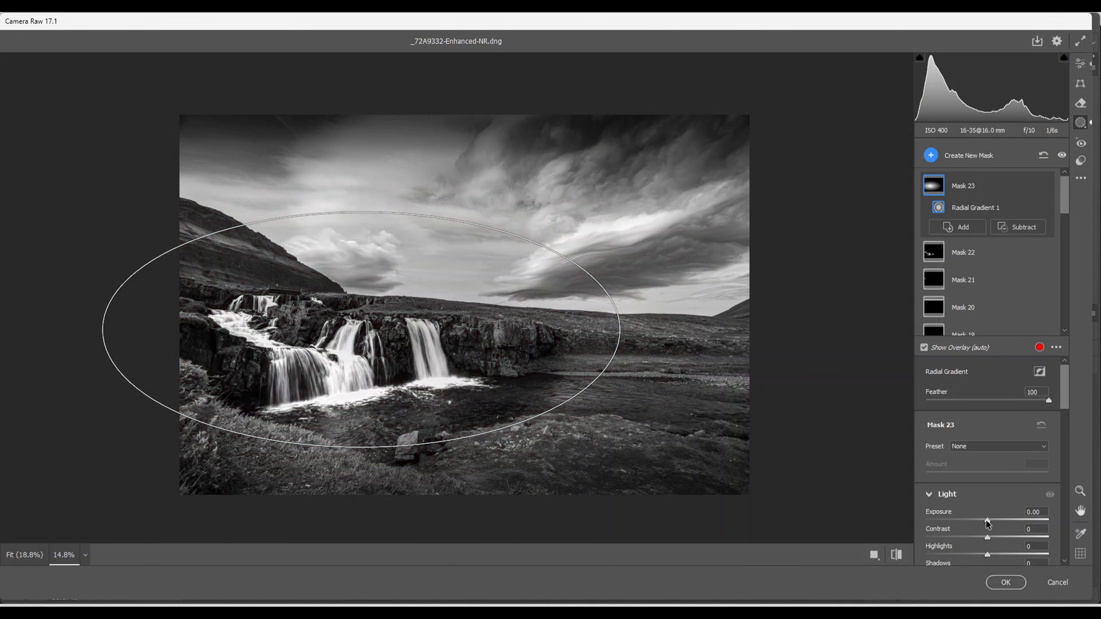
{"action": "left_click_drag", "start_coordinate": [987, 523], "coordinate": [996, 524]}
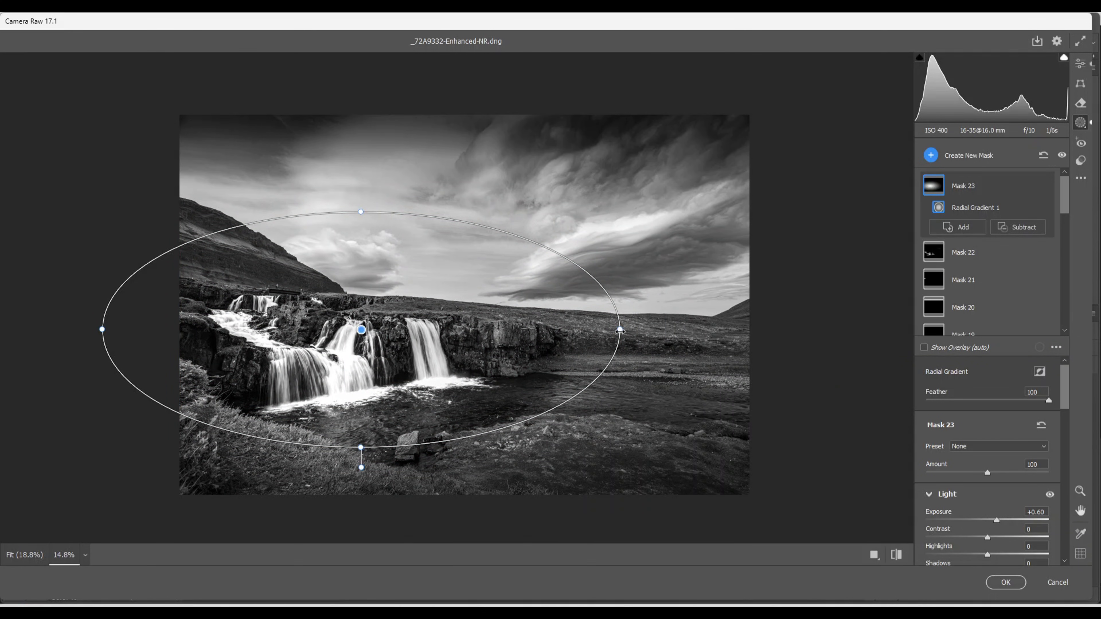
{"action": "left_click_drag", "start_coordinate": [634, 334], "coordinate": [689, 342]}
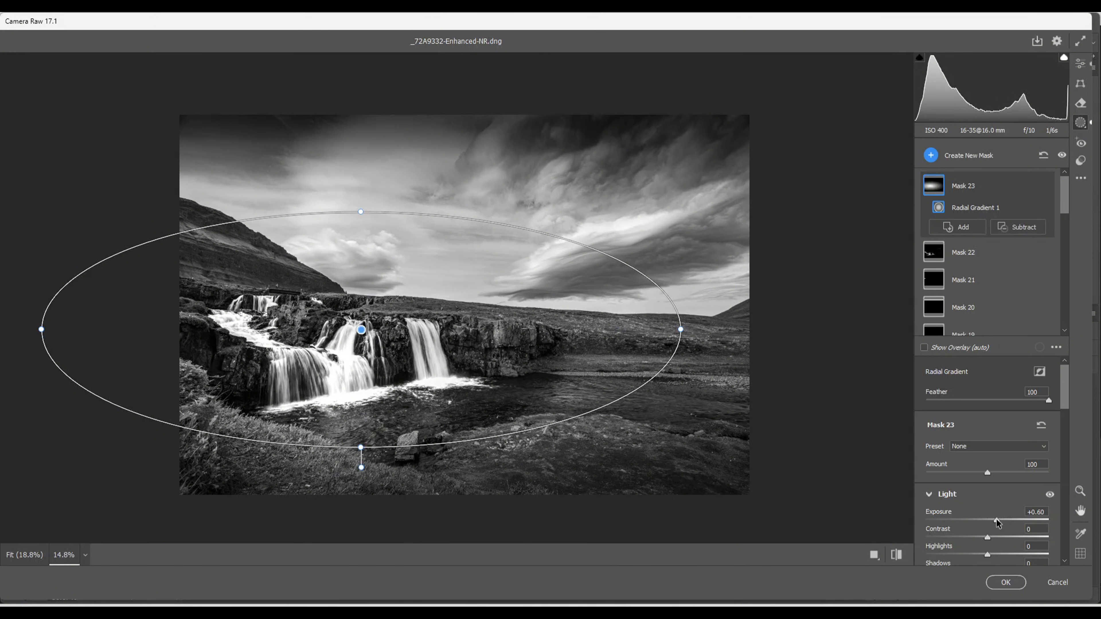
{"action": "left_click_drag", "start_coordinate": [996, 524], "coordinate": [993, 519]}
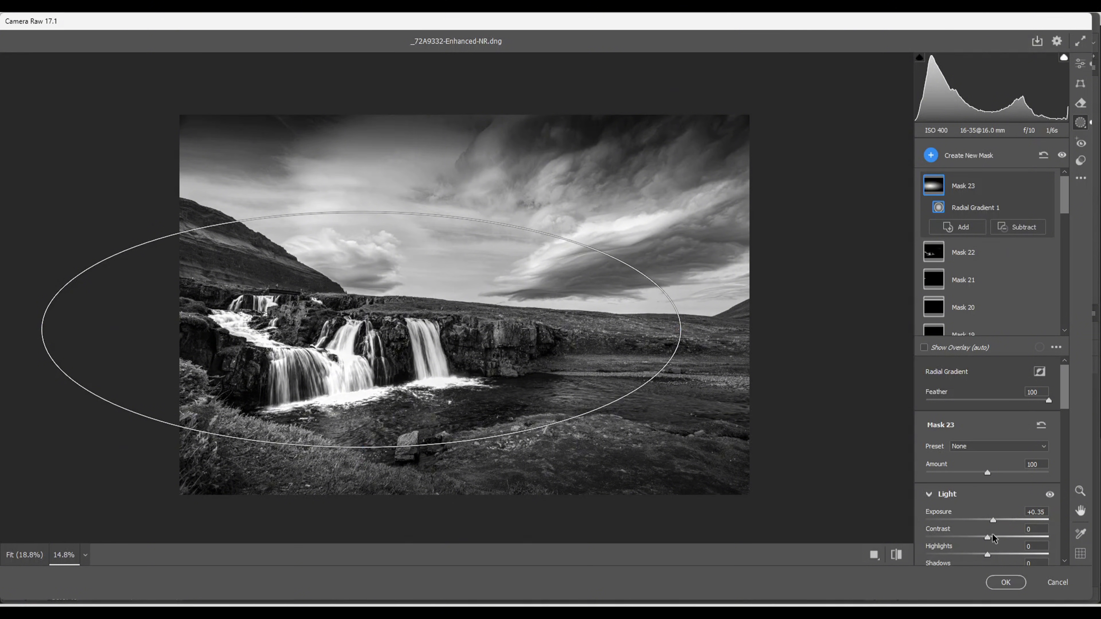
{"action": "left_click_drag", "start_coordinate": [987, 558], "coordinate": [964, 557]}
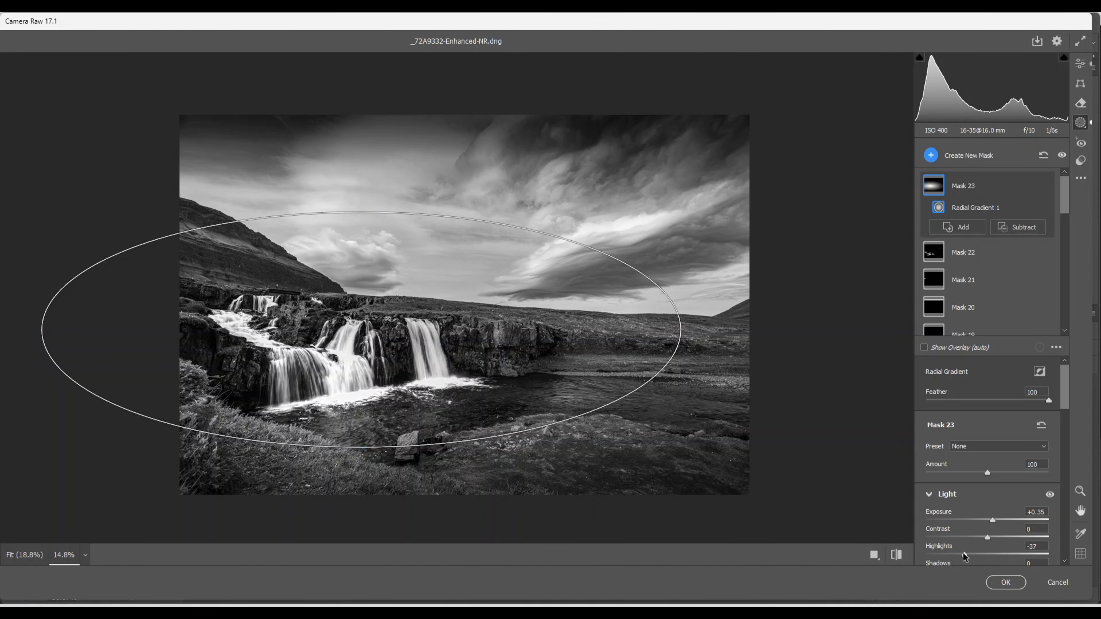
Add a centred radial gradient mask nearly filling the frame, invert it to cover the edges and set its Exposure to -0.80
{"action": "left_click", "coordinate": [929, 157]}
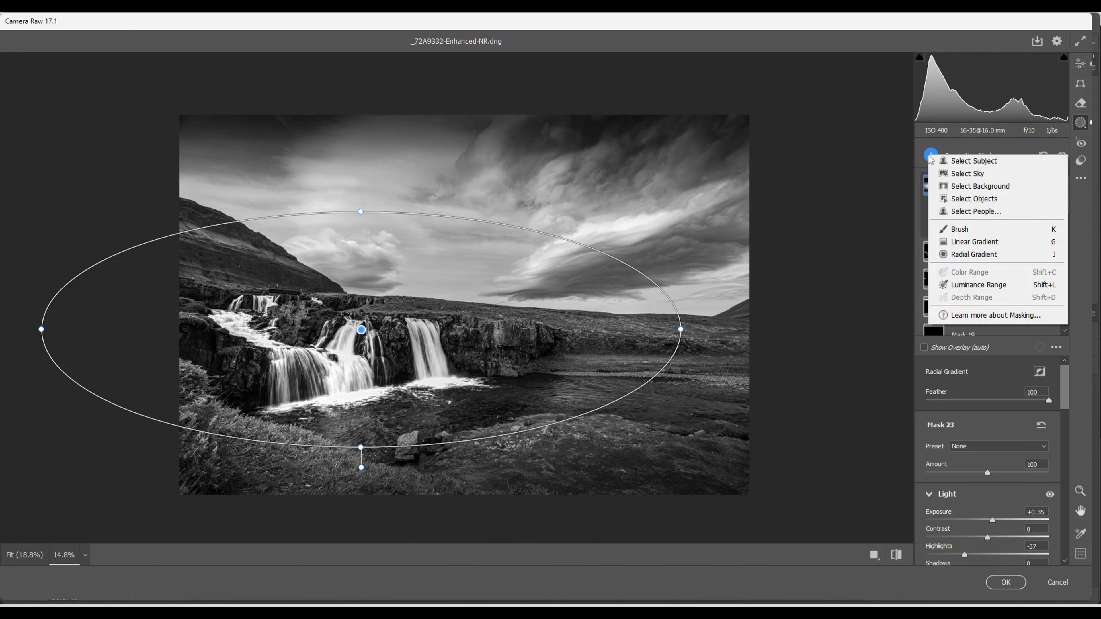
{"action": "left_click", "coordinate": [974, 257]}
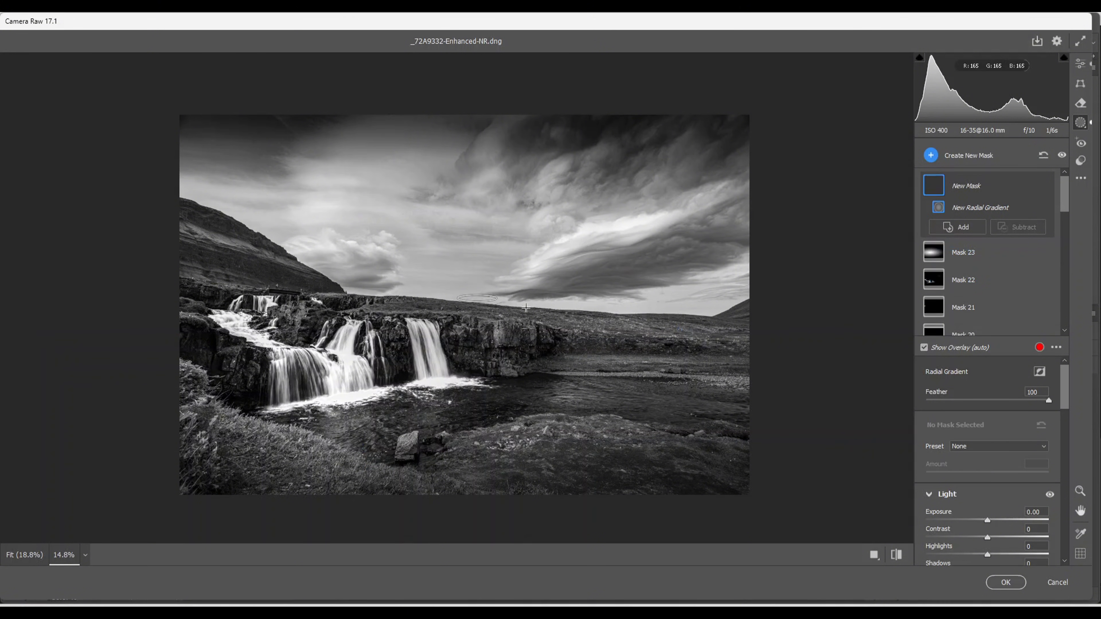
{"action": "left_click_drag", "start_coordinate": [477, 299], "coordinate": [668, 428]}
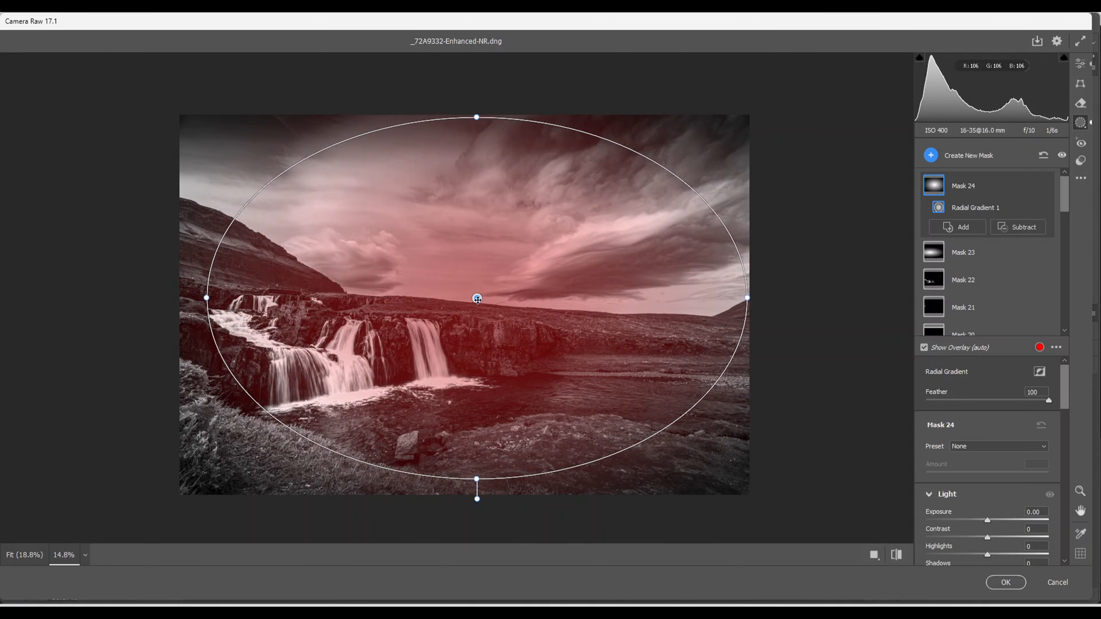
{"action": "left_click_drag", "start_coordinate": [485, 297], "coordinate": [464, 307]}
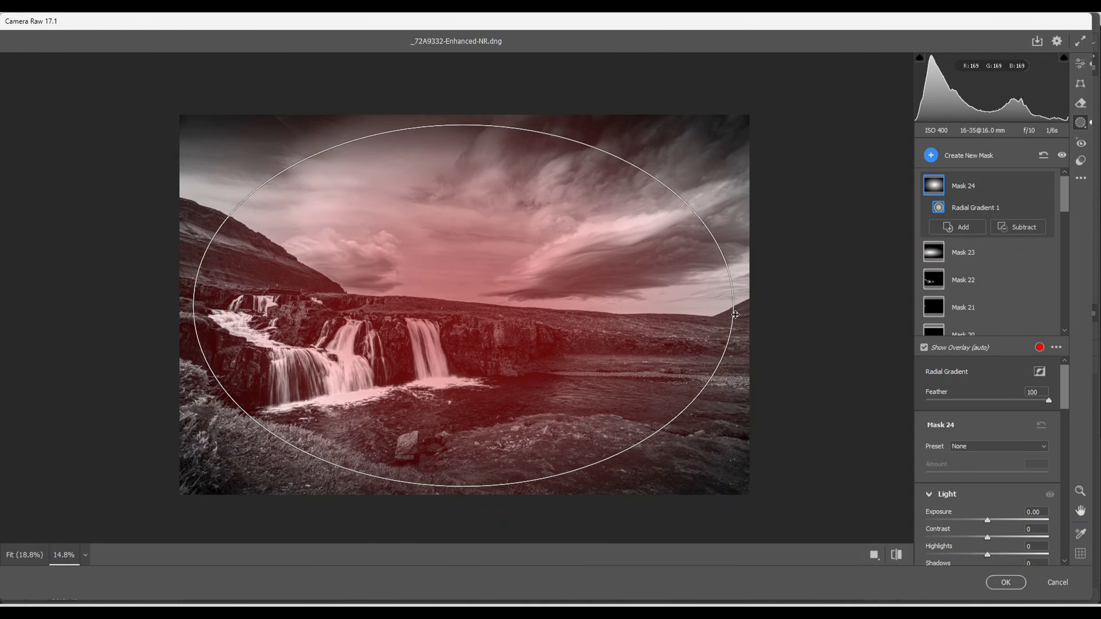
{"action": "left_click_drag", "start_coordinate": [733, 305], "coordinate": [742, 304]}
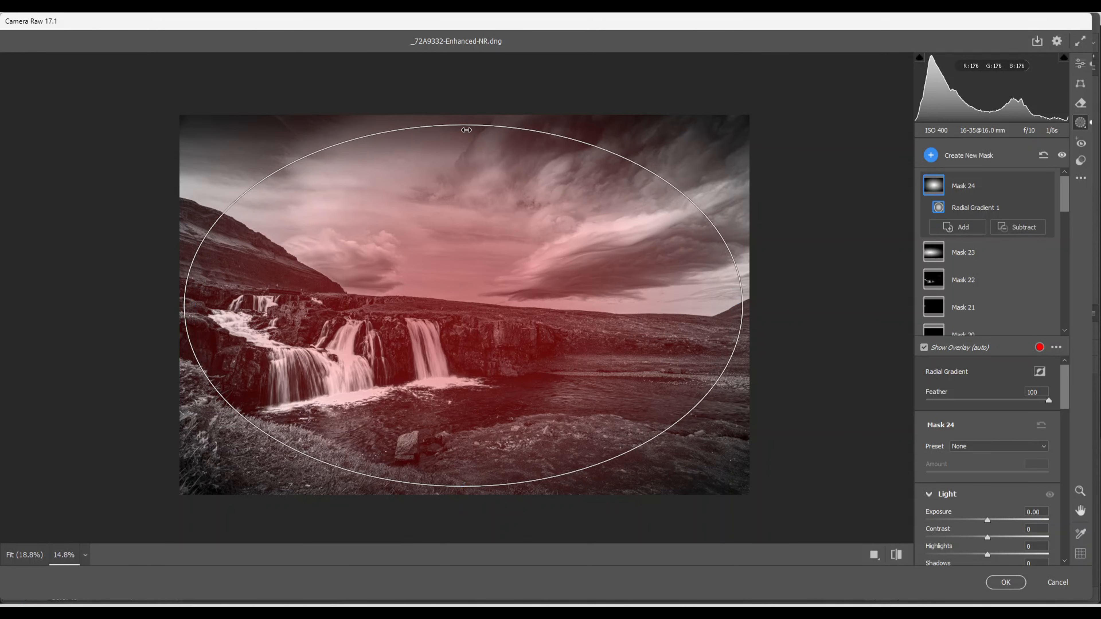
{"action": "left_click_drag", "start_coordinate": [462, 125], "coordinate": [466, 118]}
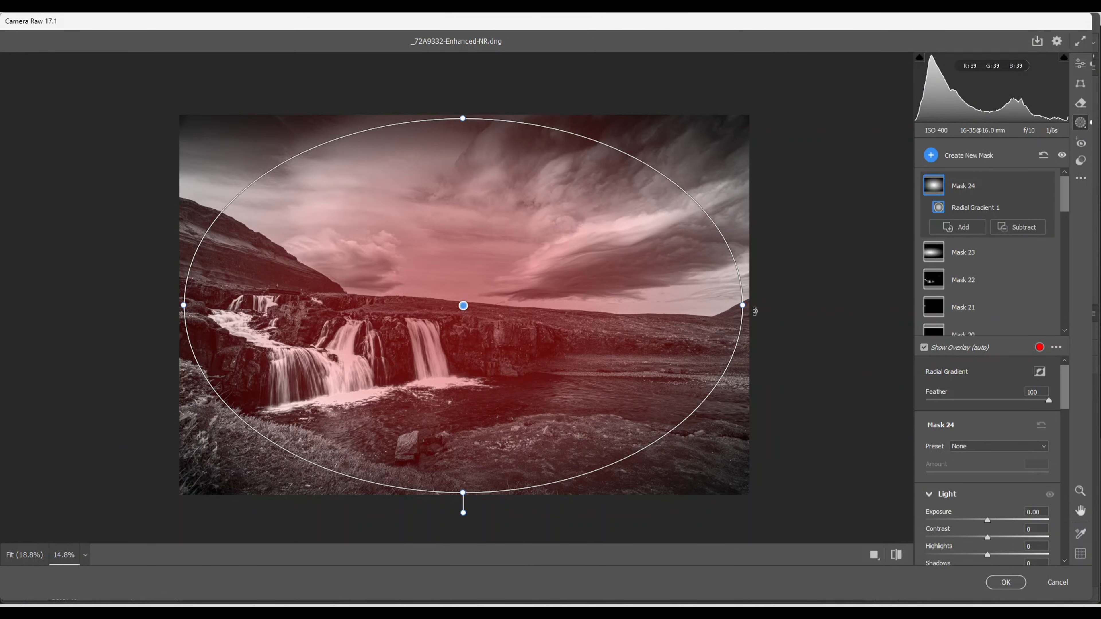
{"action": "left_click_drag", "start_coordinate": [742, 306], "coordinate": [775, 321]}
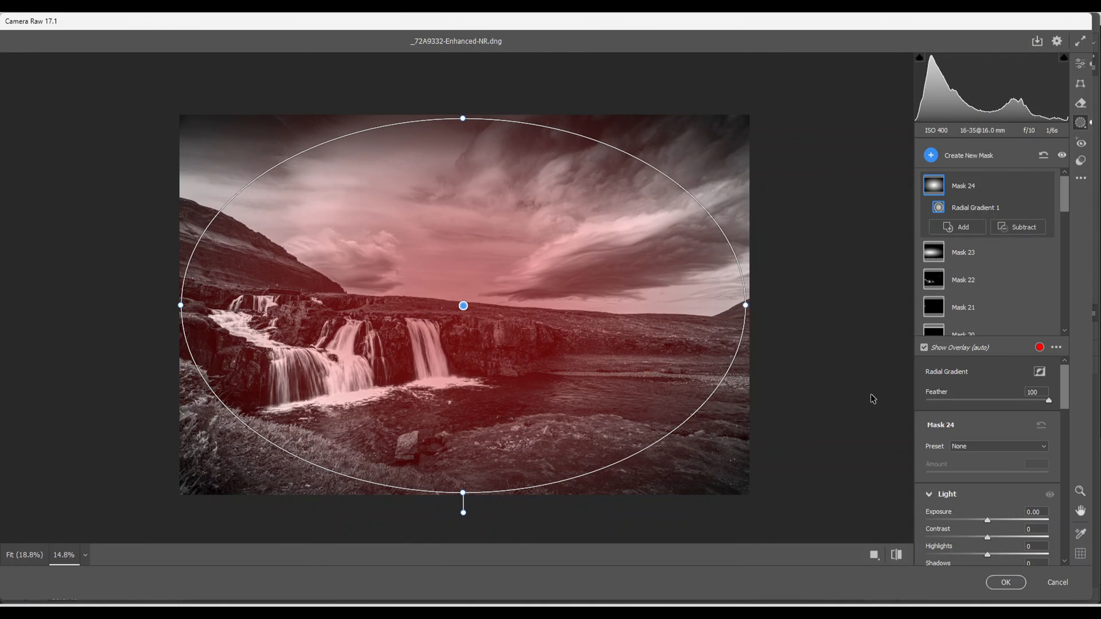
{"action": "left_click", "coordinate": [1039, 373]}
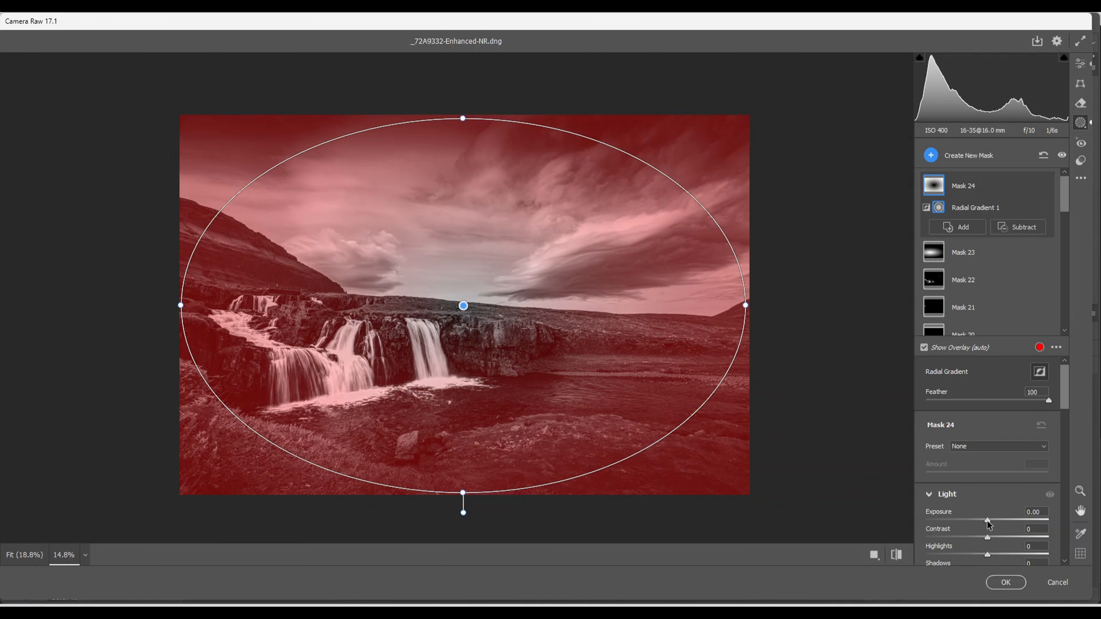
{"action": "left_click_drag", "start_coordinate": [988, 524], "coordinate": [976, 525]}
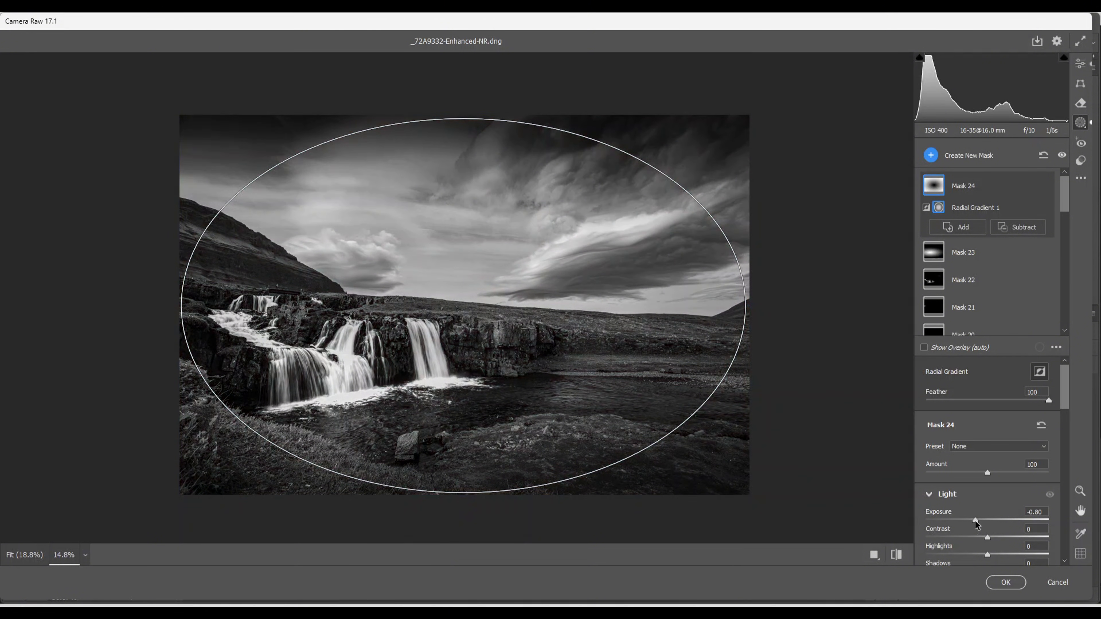
Return to the global edit settings and compare the photo before and after the Camera Raw adjustments
{"action": "left_click", "coordinate": [1082, 67]}
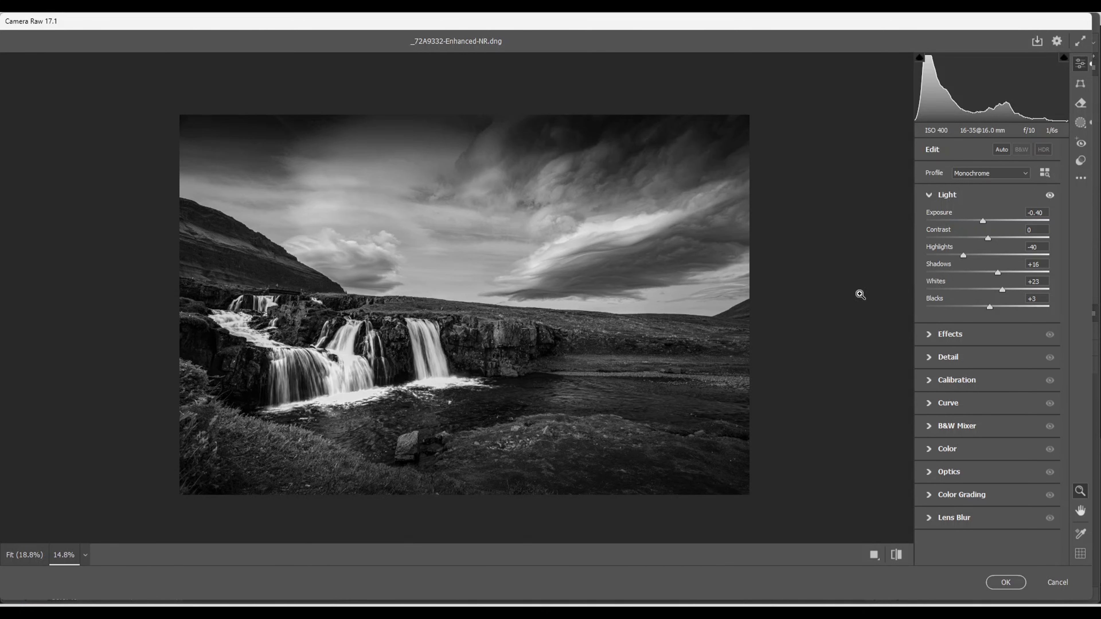
{"action": "key", "text": "p"}
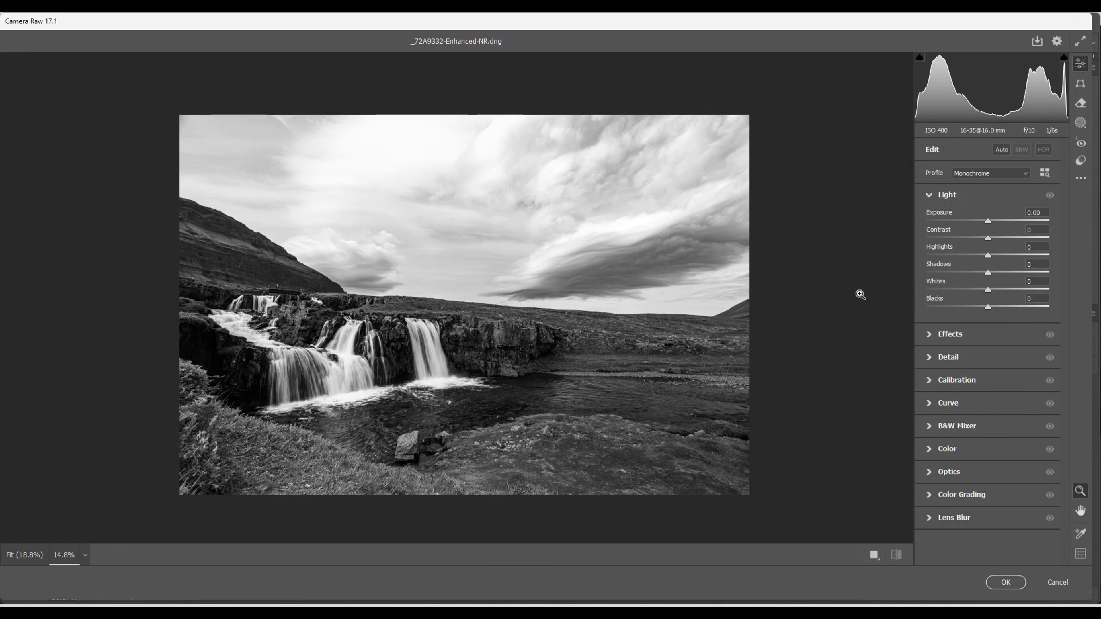
{"action": "key", "text": "p"}
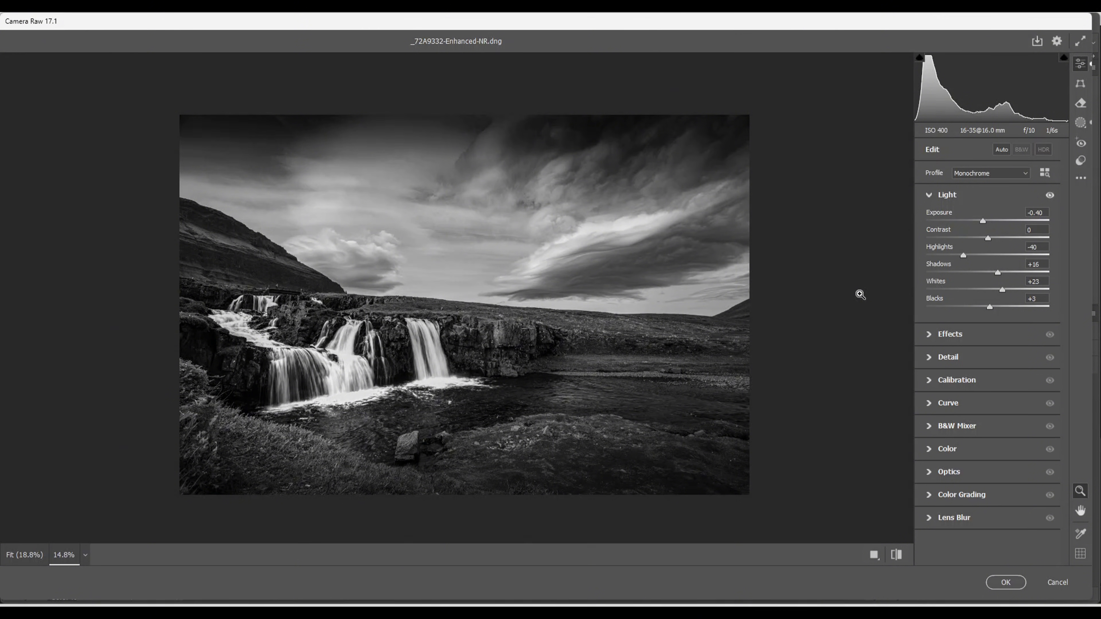
{"action": "key", "text": "p"}
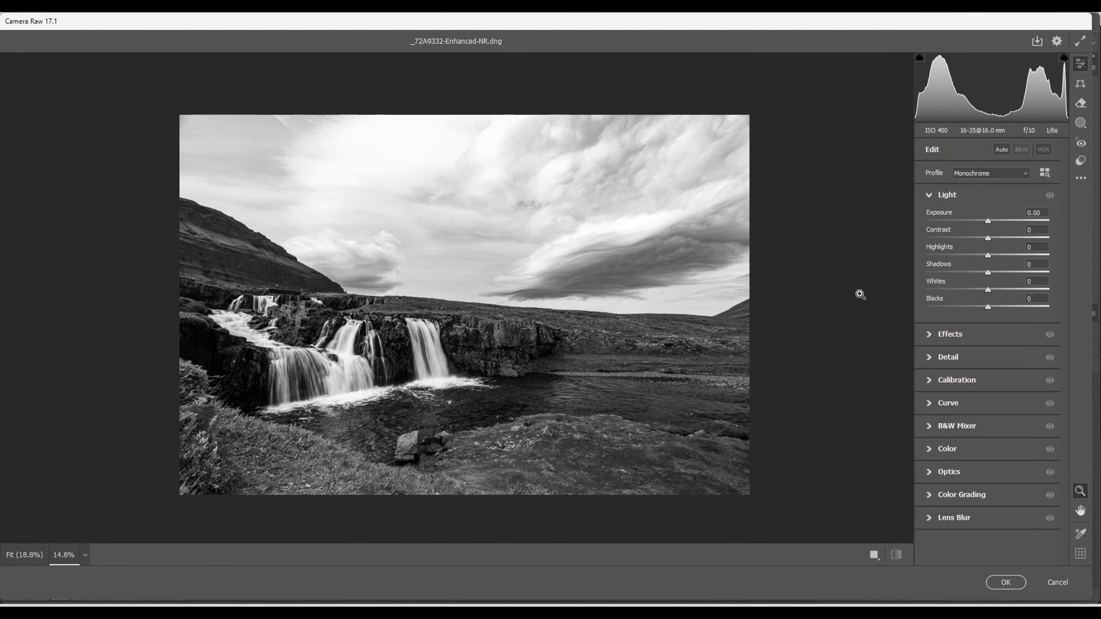
{"action": "key", "text": "p"}
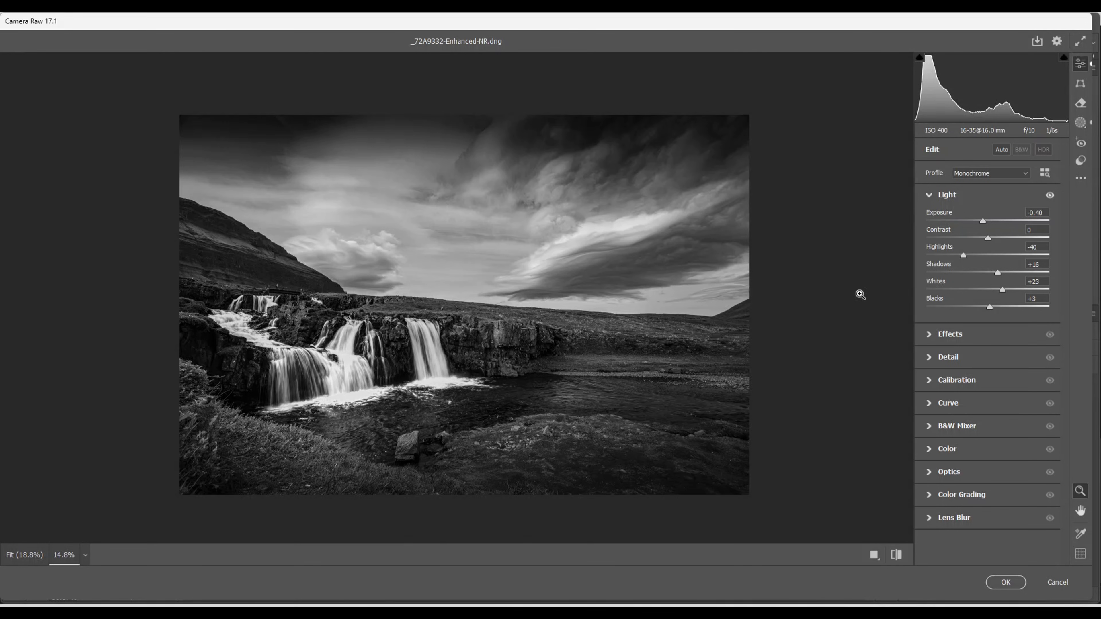